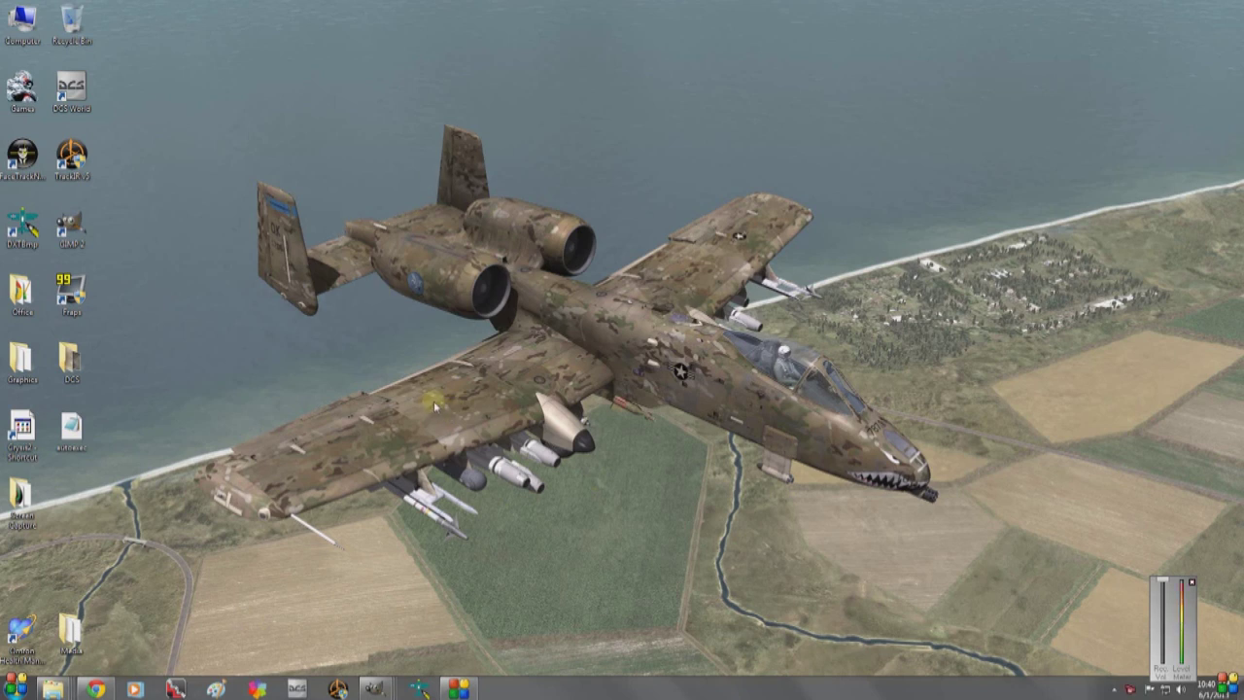
- Browse the DCS Misc downloads page of aircraft texture templates, then go to User files
{"action": "left_click", "coordinate": [95, 688]}
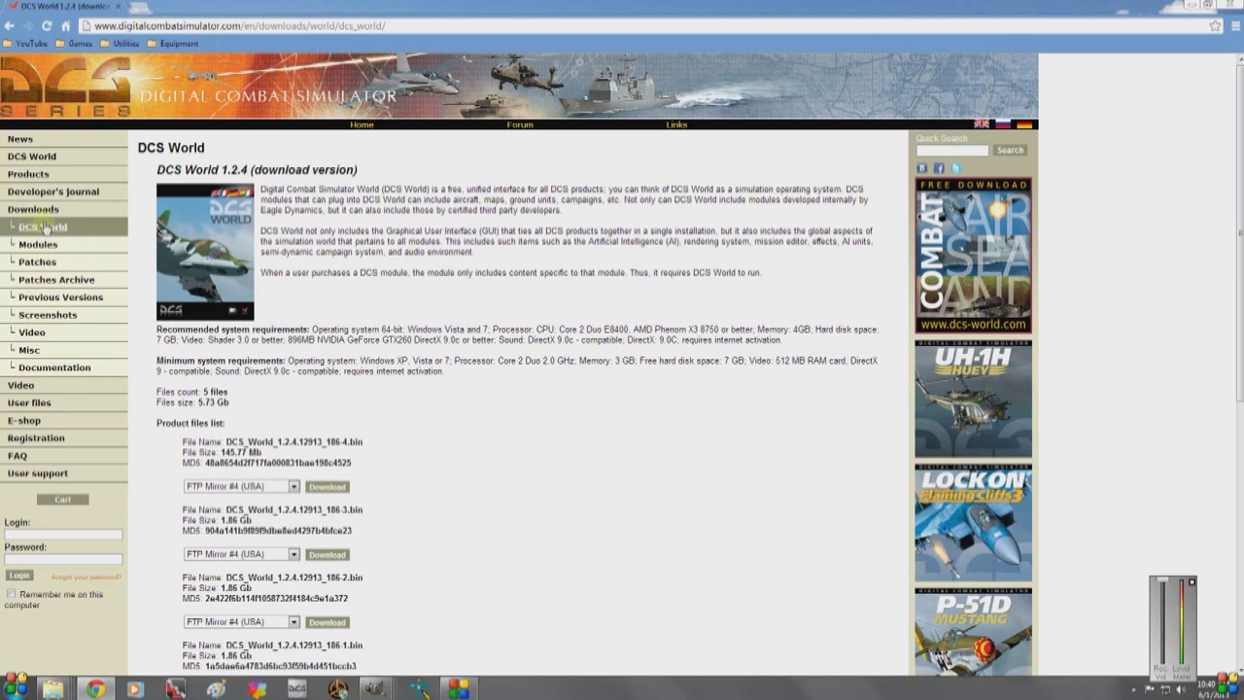
{"action": "left_click", "coordinate": [33, 355]}
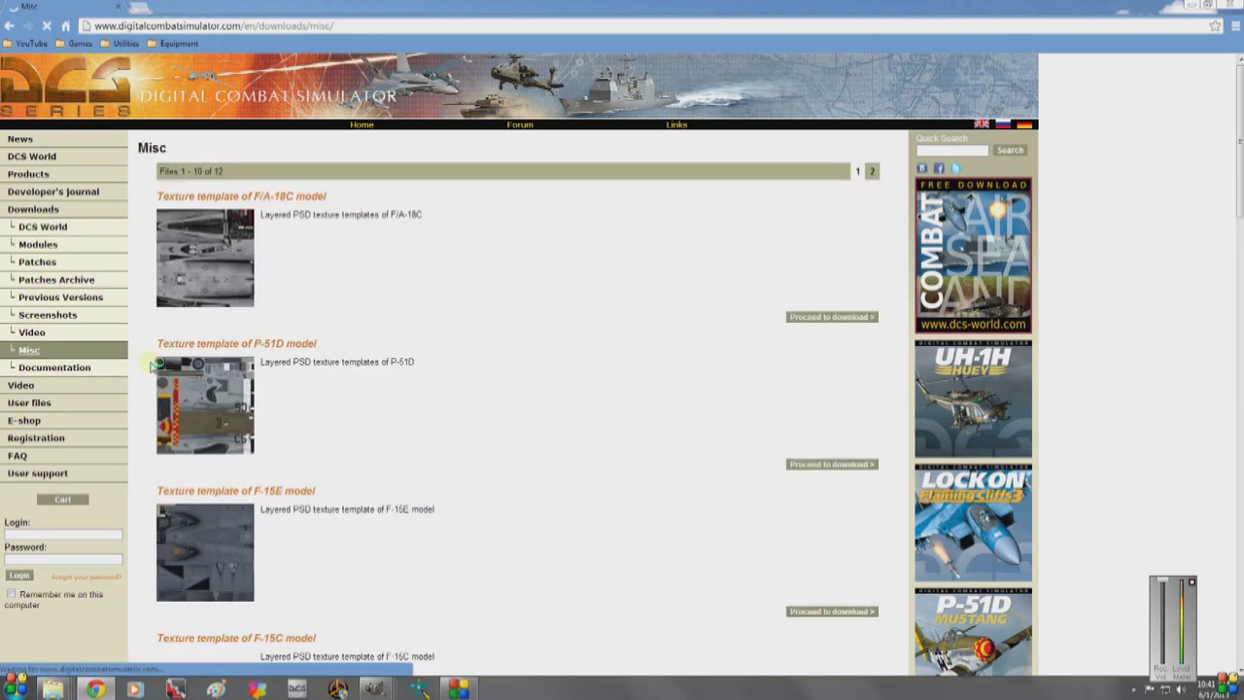
{"action": "scroll", "coordinate": [447, 362], "scroll_direction": "down", "scroll_amount": 10}
{"action": "scroll", "coordinate": [447, 362], "scroll_direction": "down", "scroll_amount": 4}
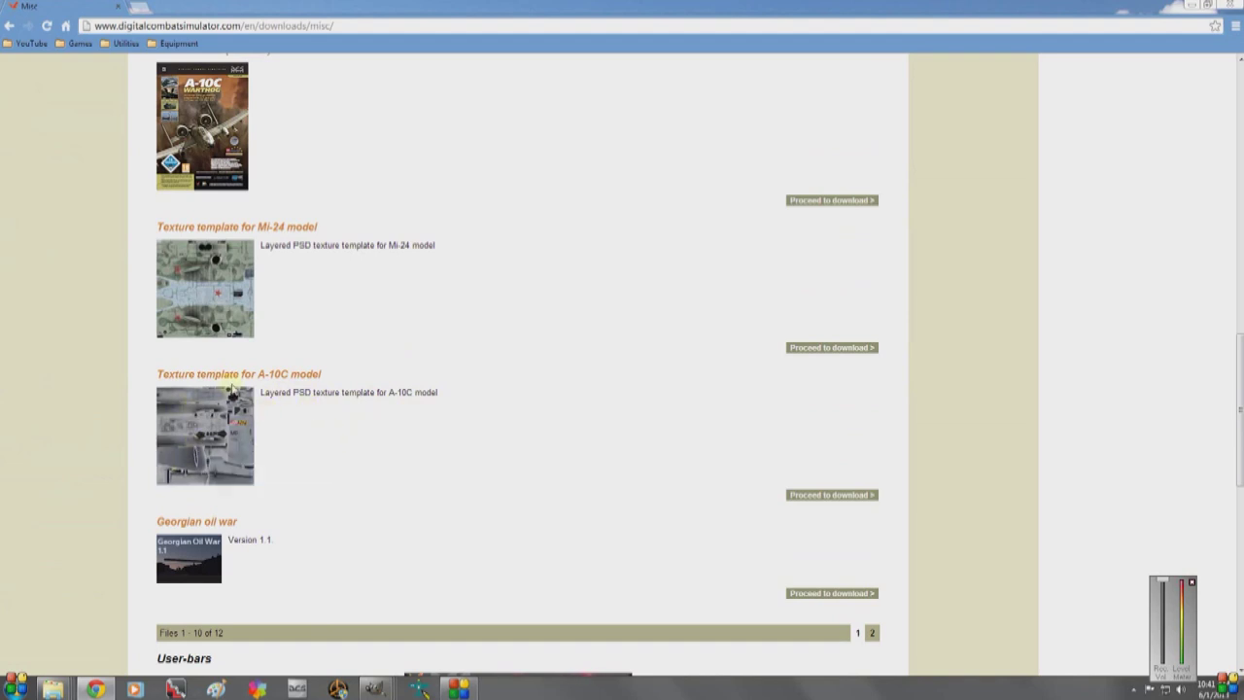
{"action": "scroll", "coordinate": [377, 387], "scroll_direction": "up", "scroll_amount": 10}
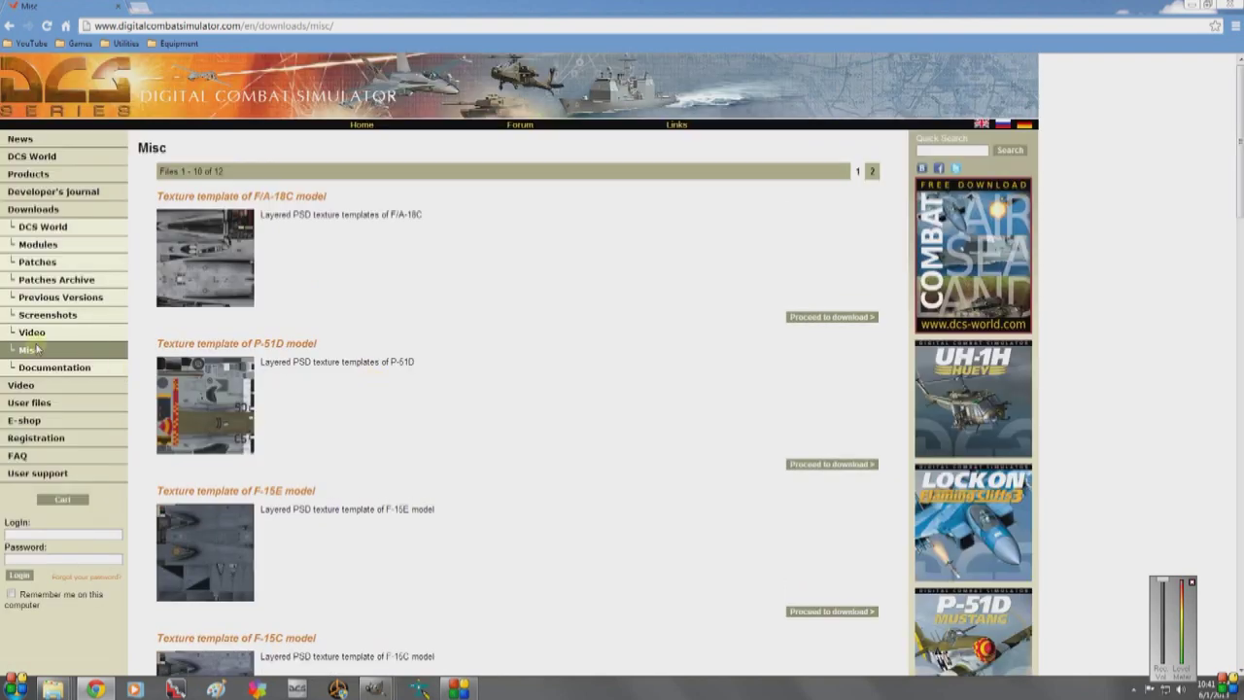
{"action": "left_click", "coordinate": [29, 402]}
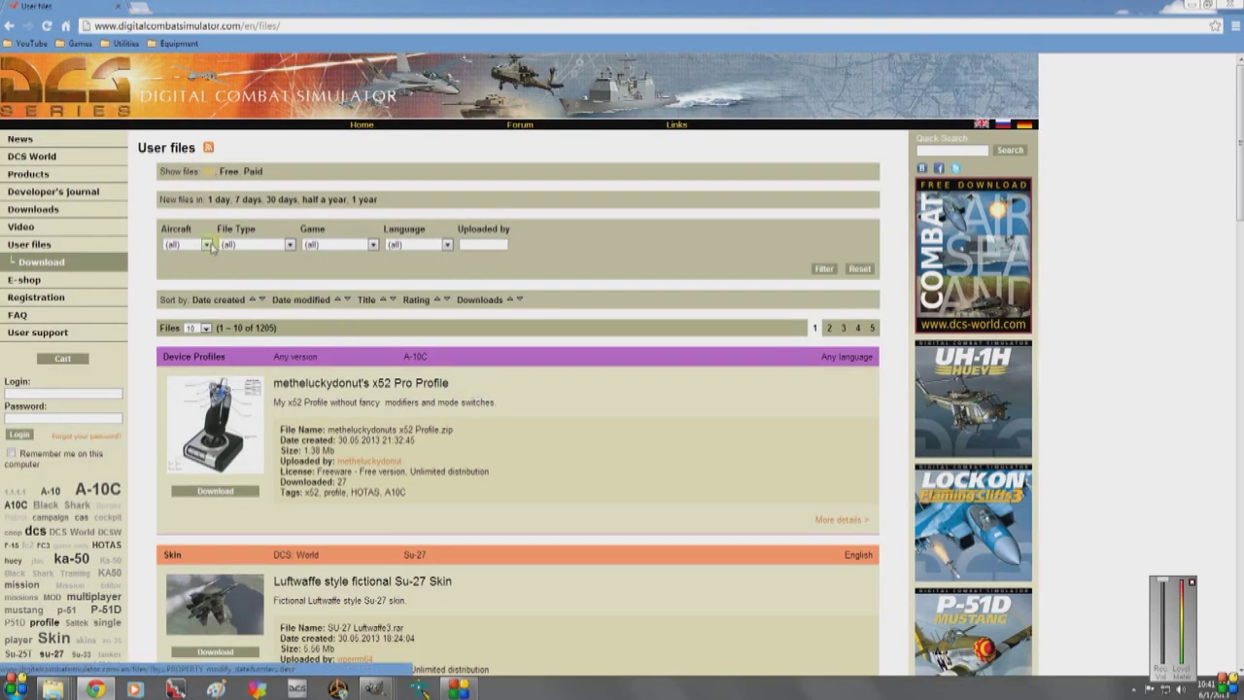
- Filter DCS user files to Aircraft A-10C and File Type Skin, showing 58 results
{"action": "left_click", "coordinate": [206, 245]}
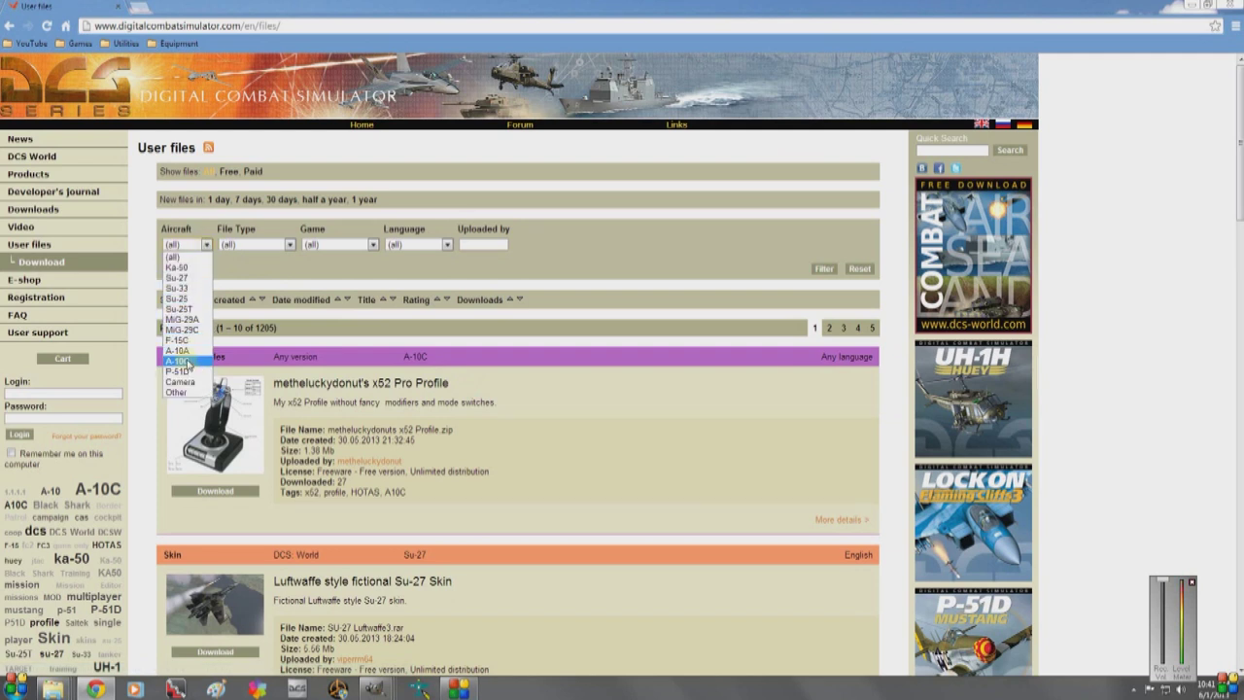
{"action": "left_click", "coordinate": [190, 361]}
{"action": "left_click", "coordinate": [231, 245]}
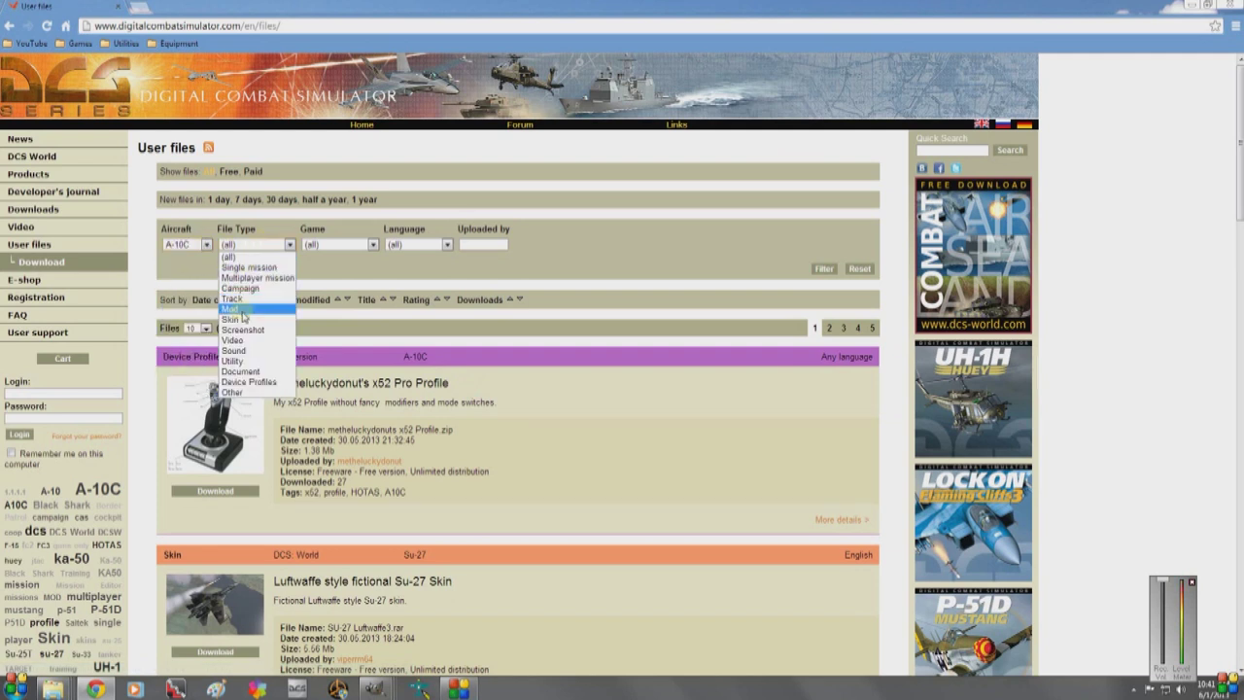
{"action": "left_click", "coordinate": [277, 313]}
{"action": "left_click", "coordinate": [824, 268]}
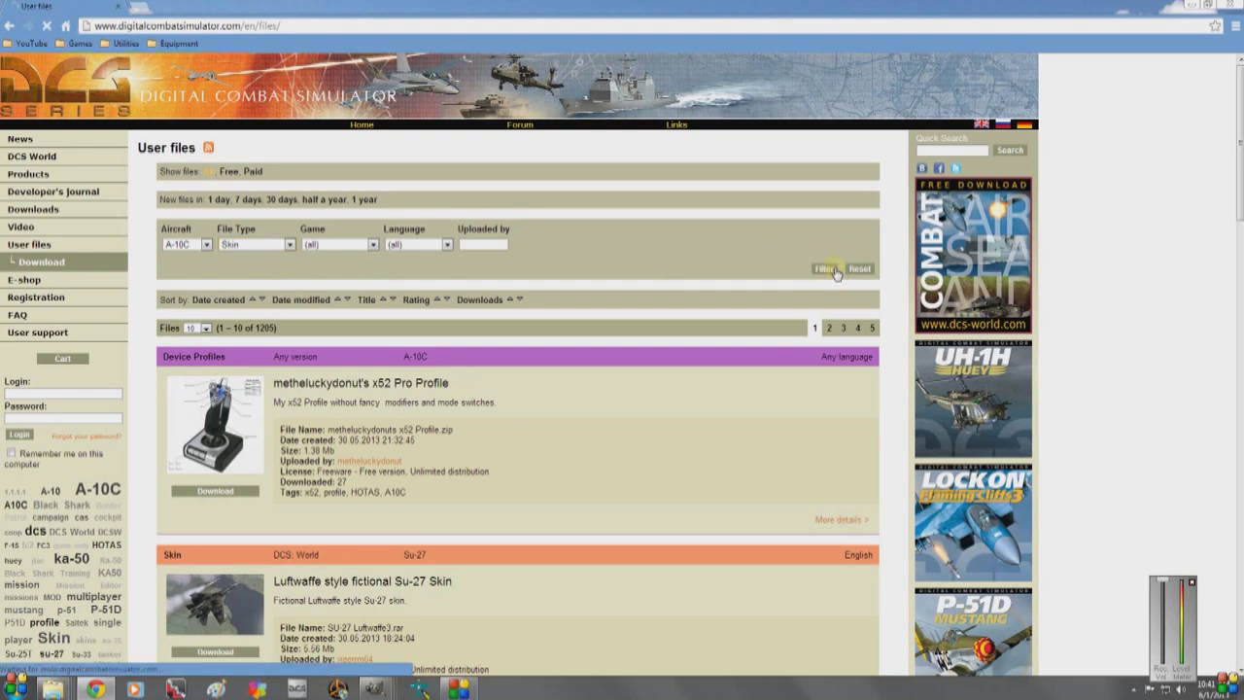
{"action": "scroll", "coordinate": [231, 457], "scroll_direction": "down", "scroll_amount": 15}
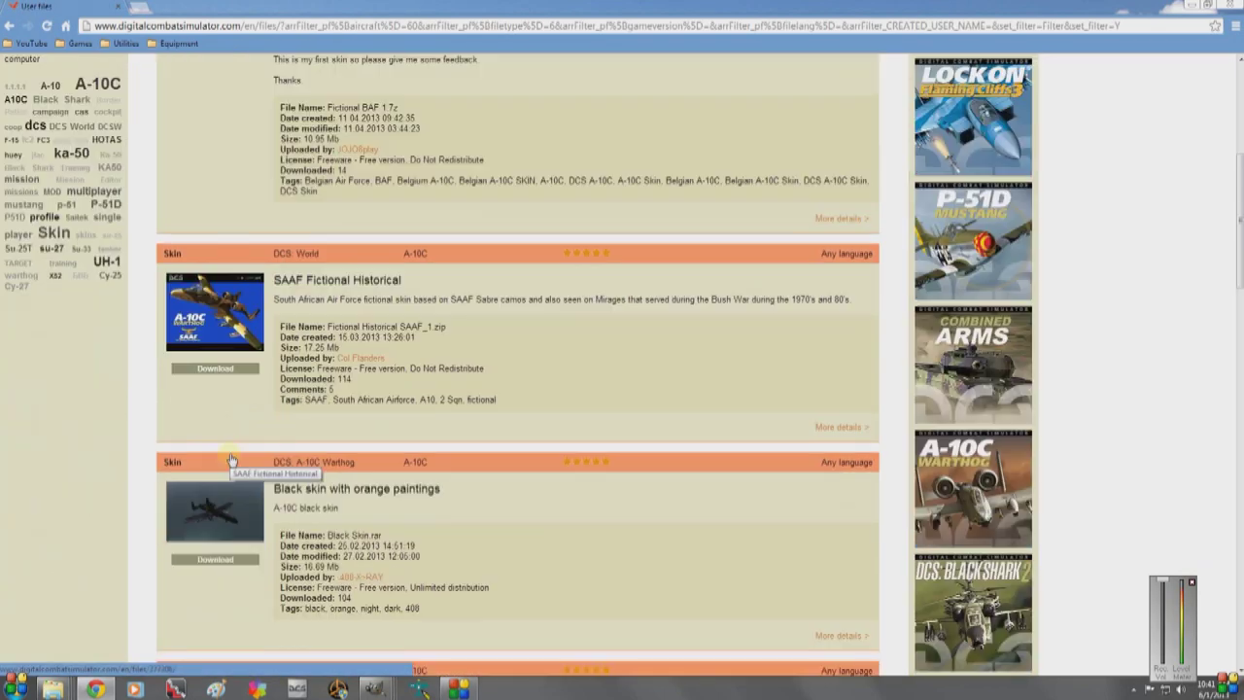
{"action": "scroll", "coordinate": [230, 457], "scroll_direction": "down", "scroll_amount": 9}
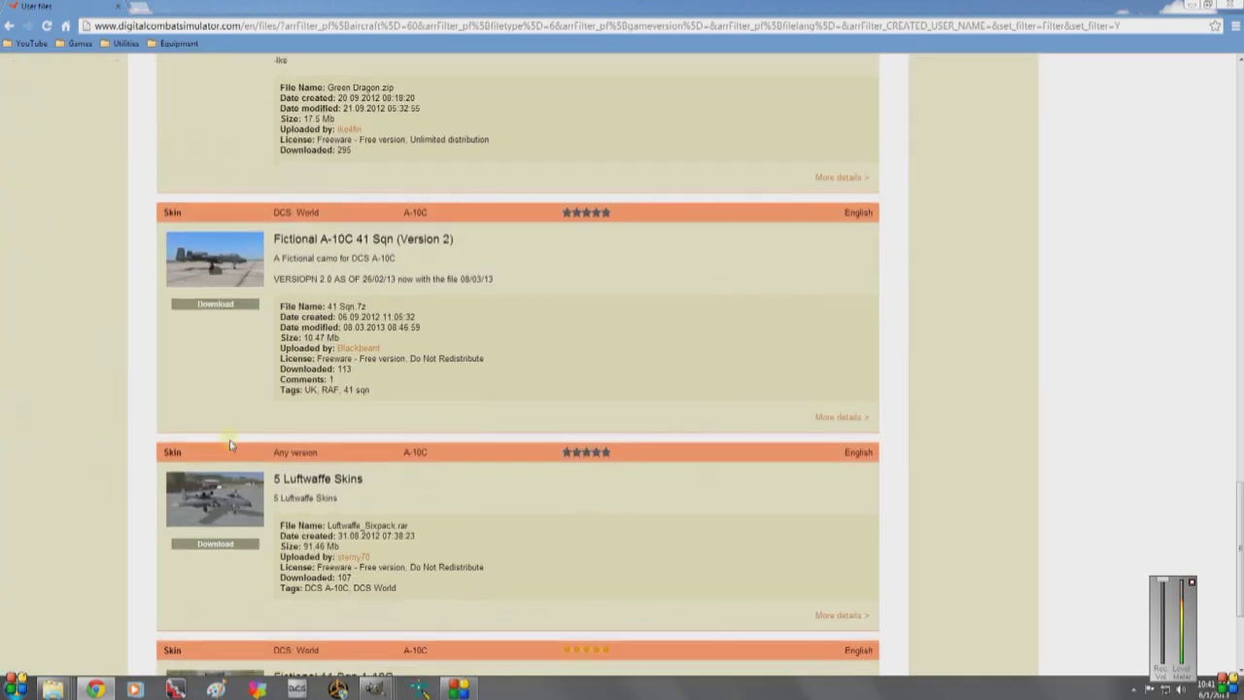
{"action": "scroll", "coordinate": [230, 444], "scroll_direction": "up", "scroll_amount": 20}
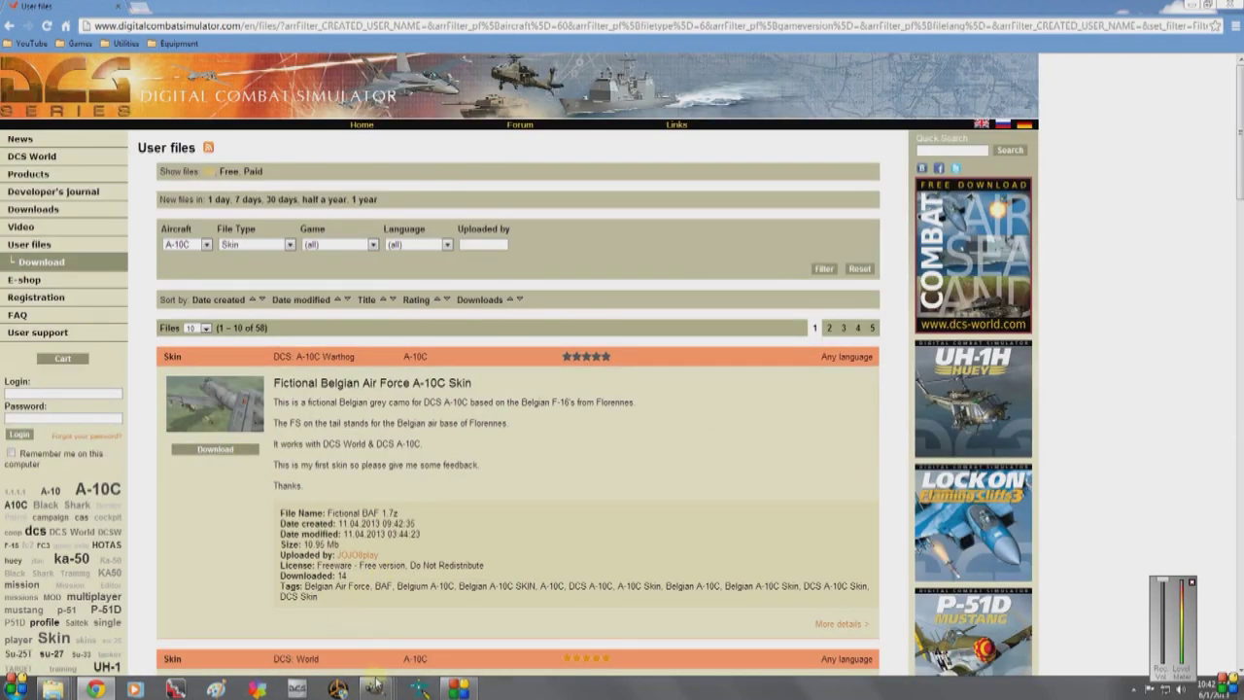
- Minimize DXTBmp and Chrome and bring the GIMP texture windows forward
{"action": "mouse_move", "coordinate": [377, 691]}
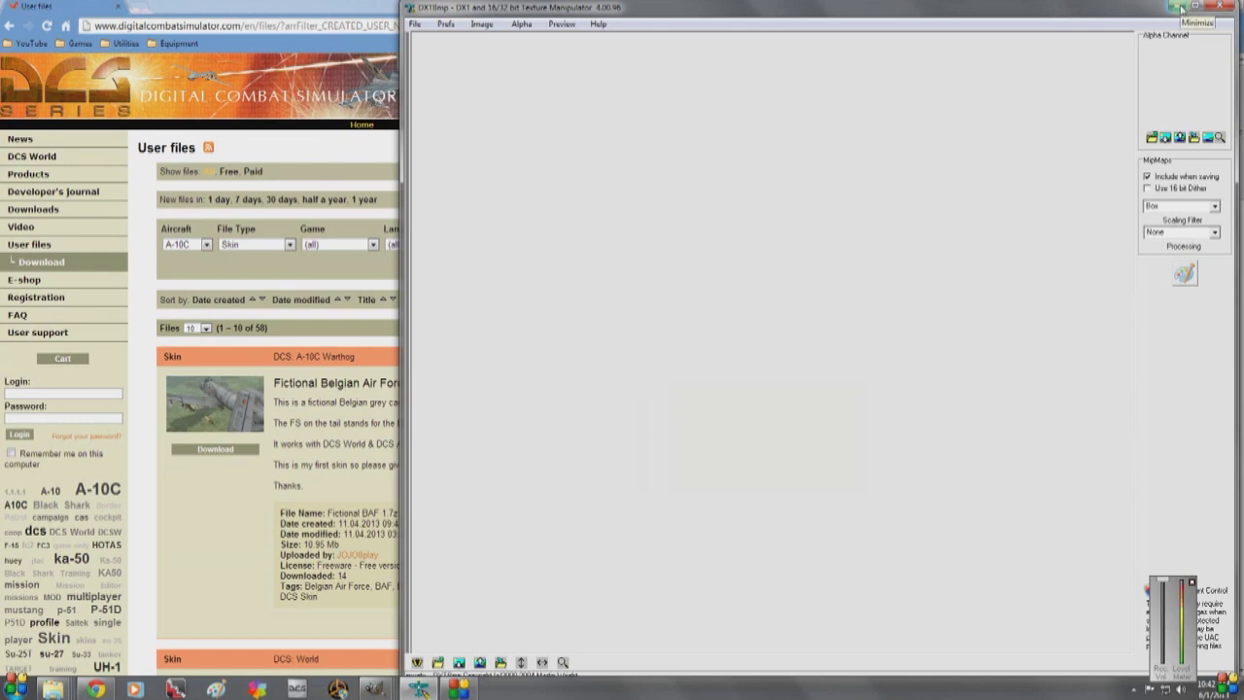
{"action": "left_click", "coordinate": [1181, 9]}
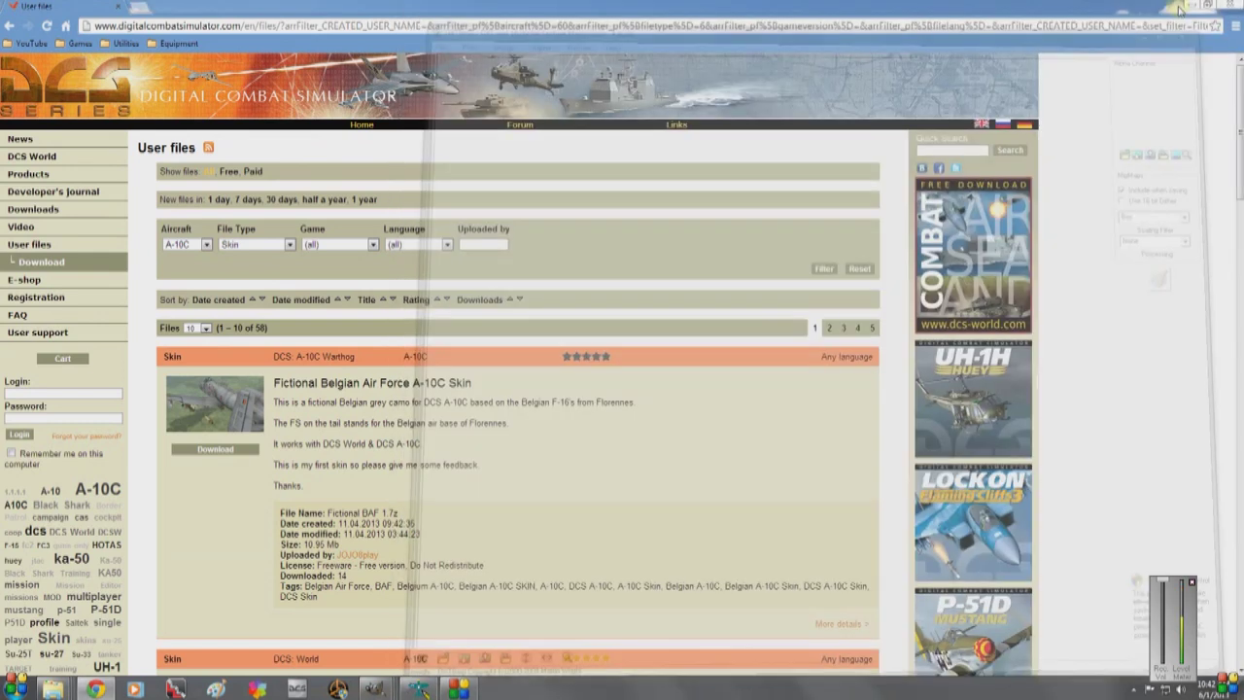
{"action": "left_click", "coordinate": [1193, 5]}
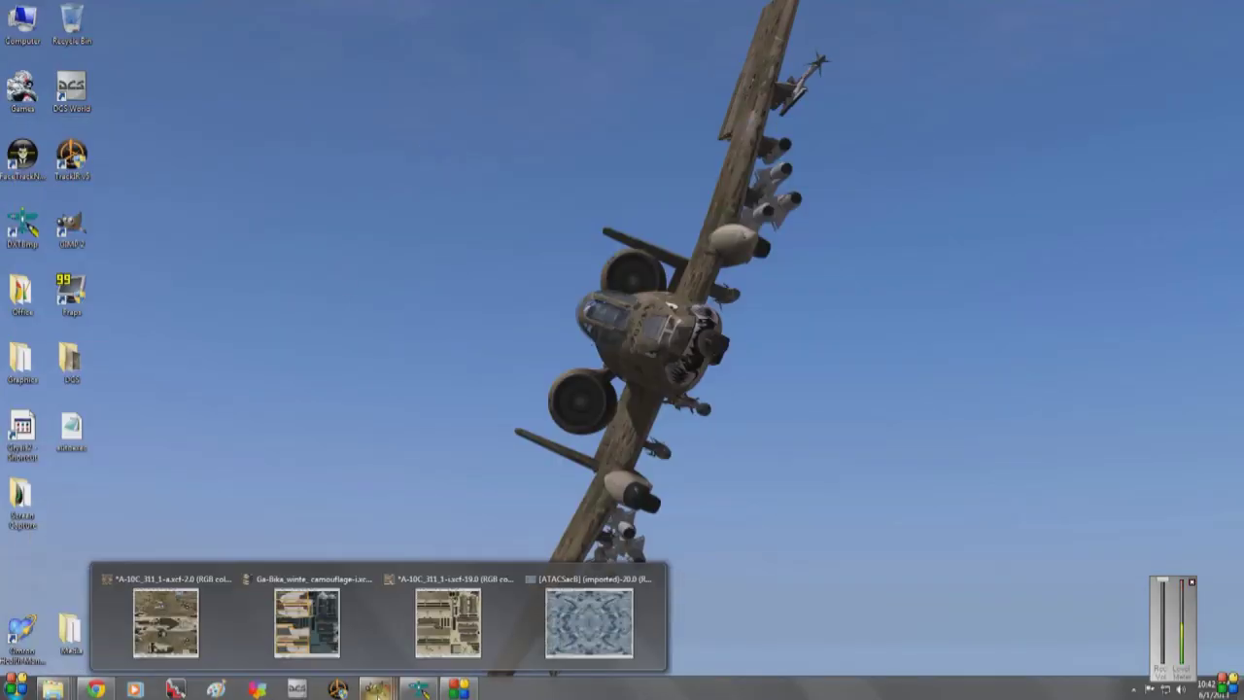
{"action": "left_click", "coordinate": [212, 622]}
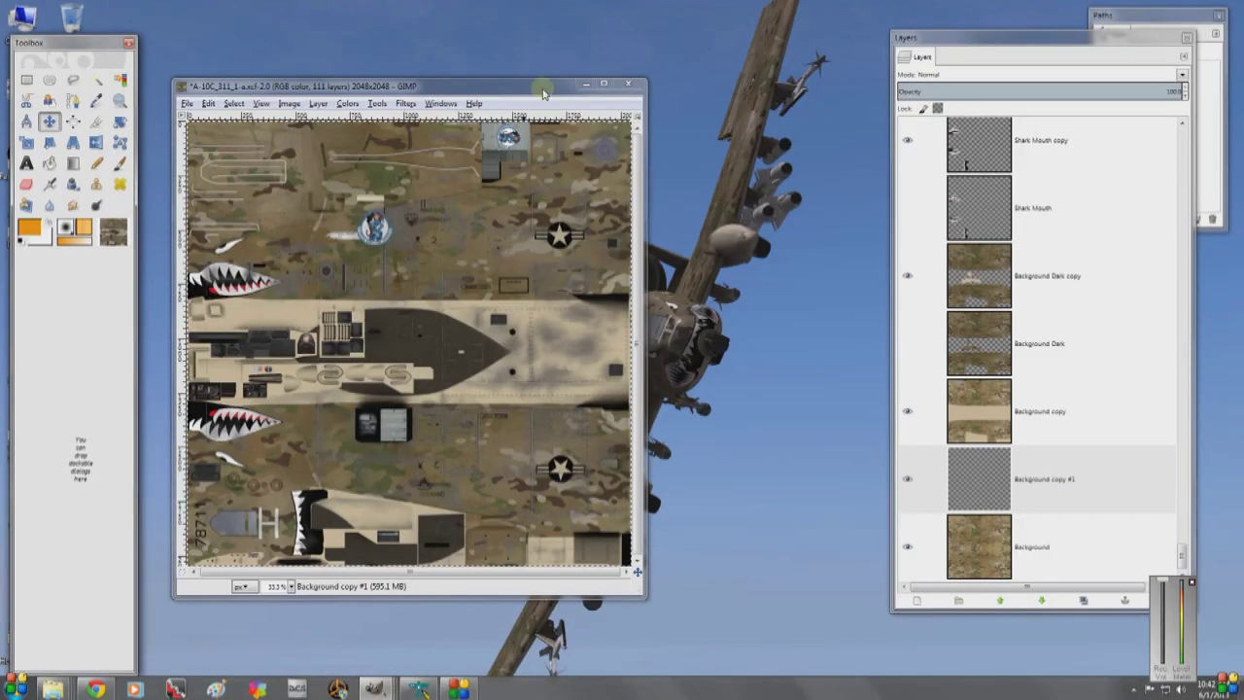
- Move the A-10C_311_1.xcf image window up and maximize it to fill the screen
{"action": "left_click_drag", "start_coordinate": [542, 95], "coordinate": [606, 33]}
{"action": "double_click", "coordinate": [607, 29]}
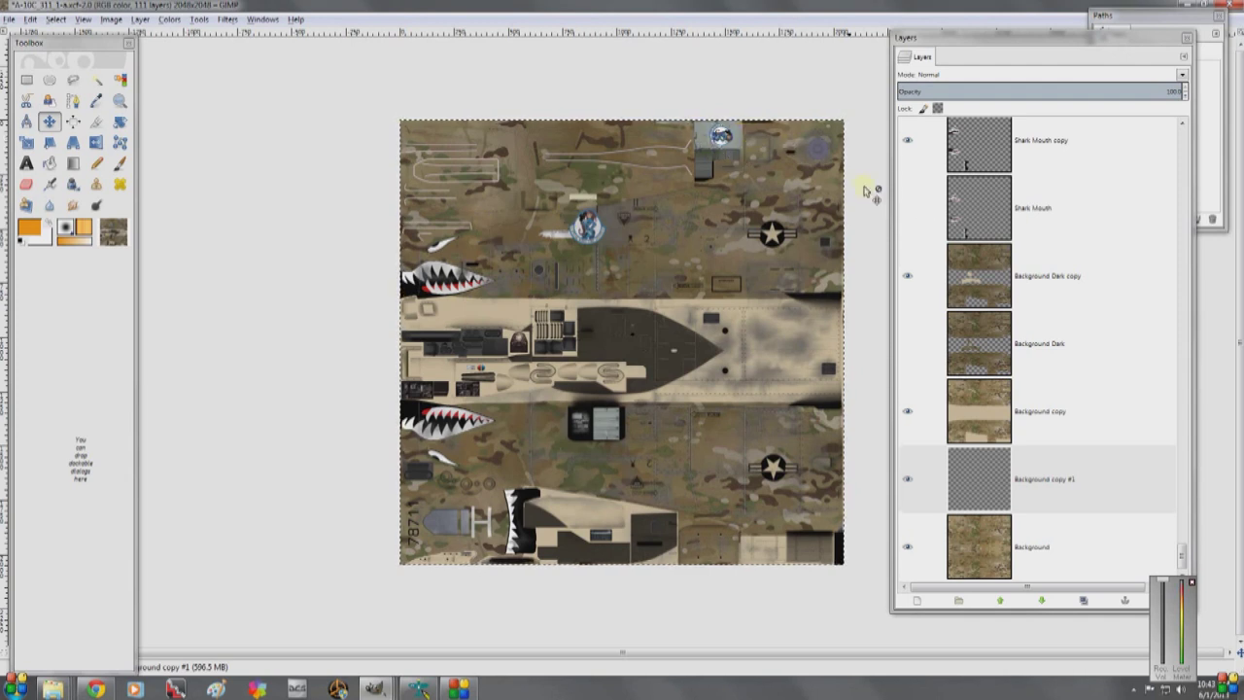
{"action": "scroll", "coordinate": [1064, 416], "scroll_direction": "up", "scroll_amount": 5}
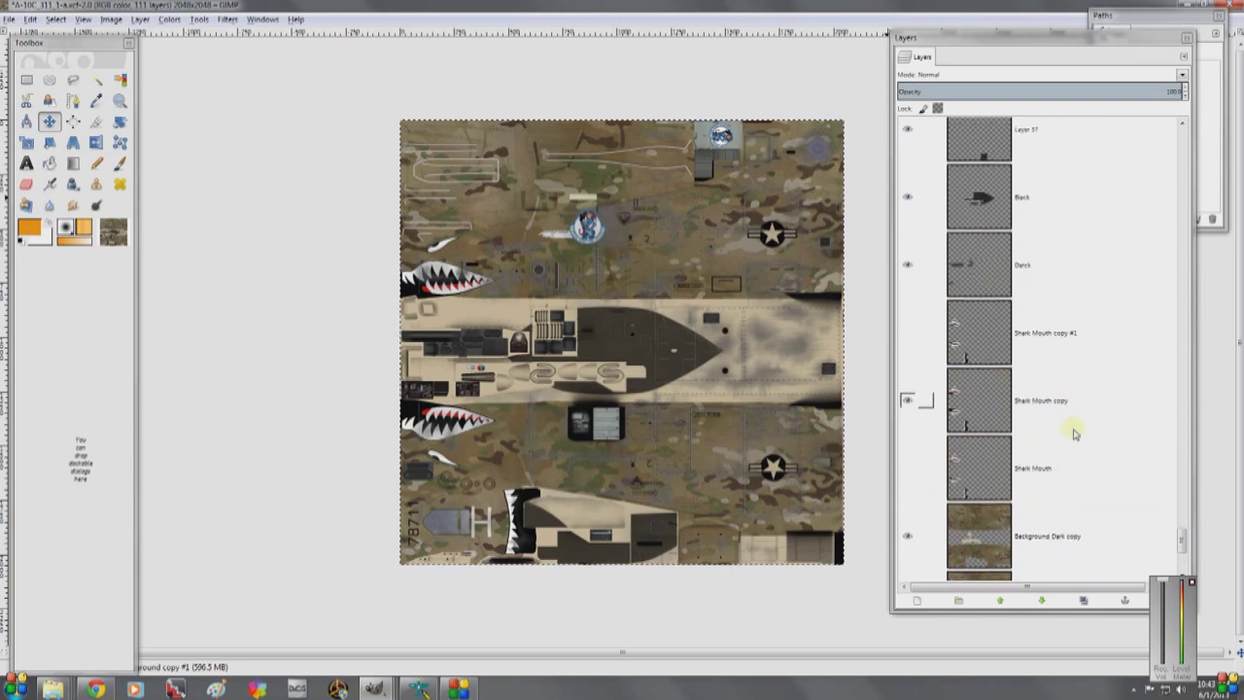
- Hide Layer 9 and make the Lines_W and Dirt layers visible
{"action": "left_click_drag", "start_coordinate": [1182, 539], "coordinate": [1189, 120]}
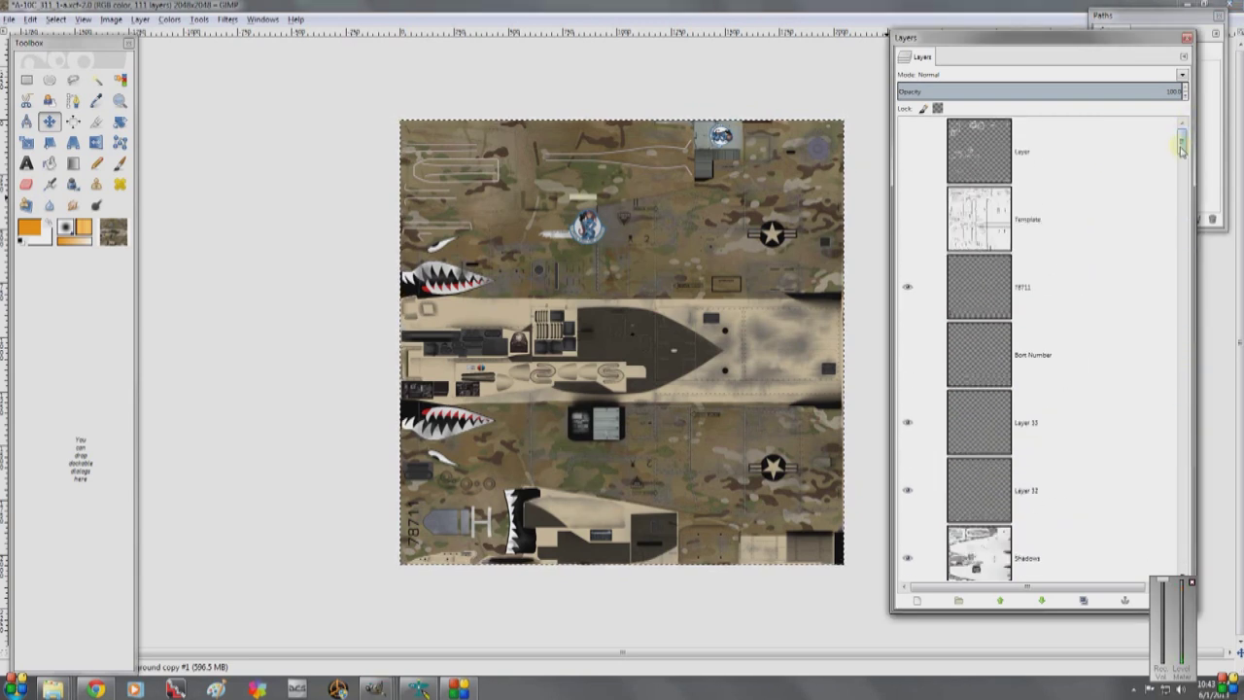
{"action": "scroll", "coordinate": [1182, 148], "scroll_direction": "down", "scroll_amount": 1}
{"action": "scroll", "coordinate": [1183, 136], "scroll_direction": "up", "scroll_amount": 1}
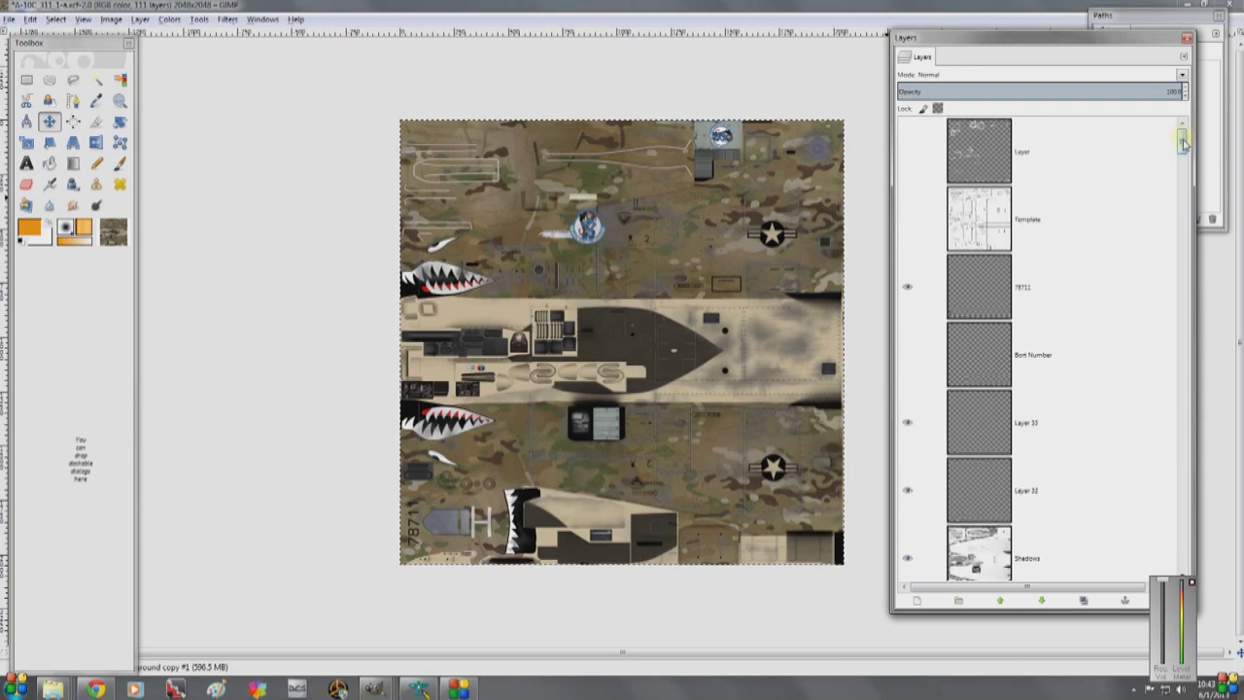
{"action": "left_click_drag", "start_coordinate": [1182, 143], "coordinate": [1189, 408]}
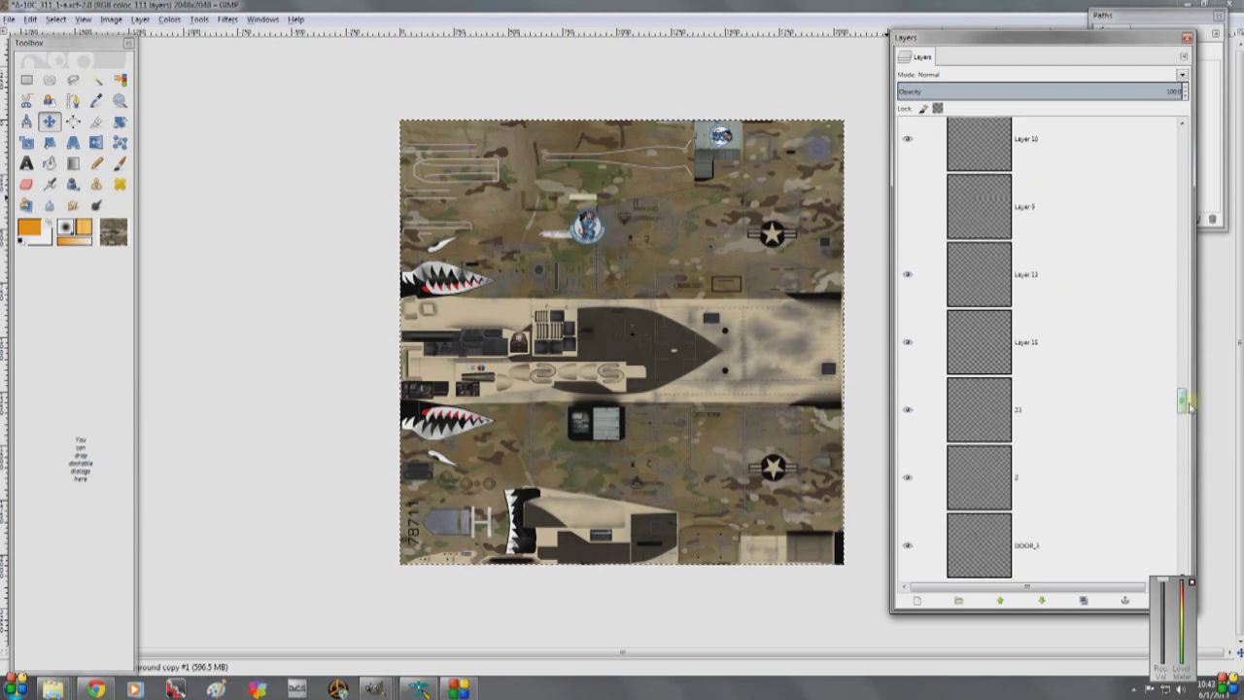
{"action": "left_click", "coordinate": [908, 208]}
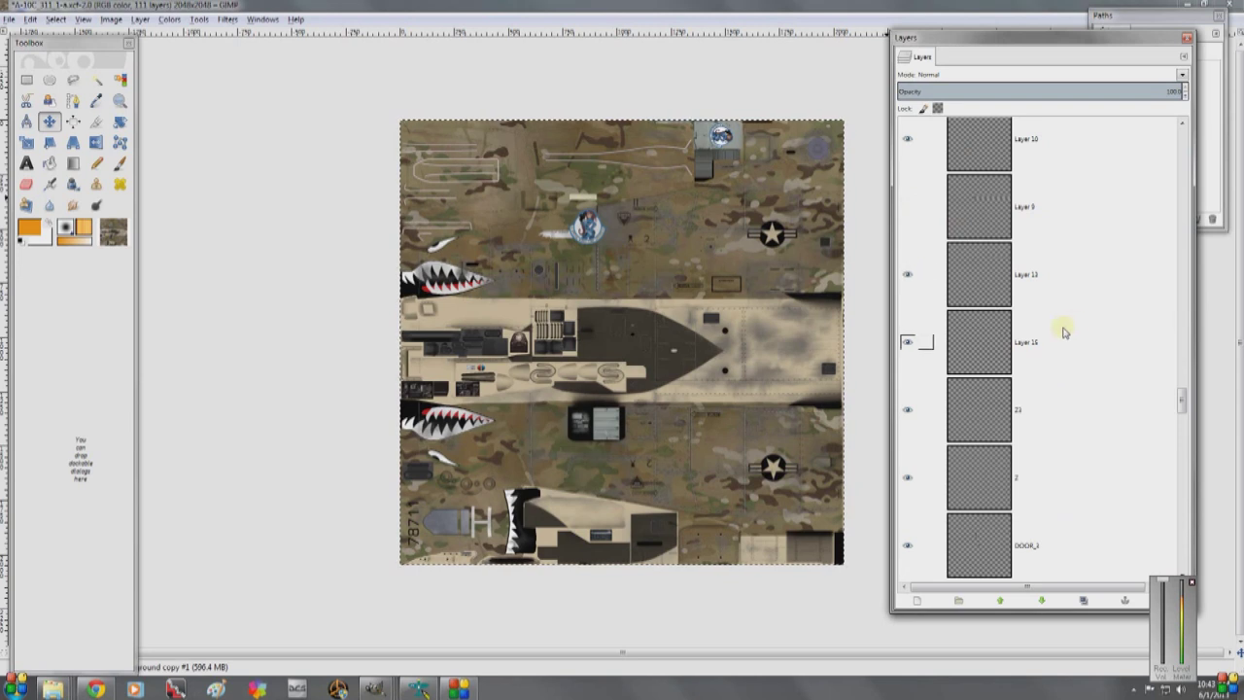
{"action": "scroll", "coordinate": [1057, 335], "scroll_direction": "down", "scroll_amount": 5}
{"action": "scroll", "coordinate": [1057, 335], "scroll_direction": "down", "scroll_amount": 6}
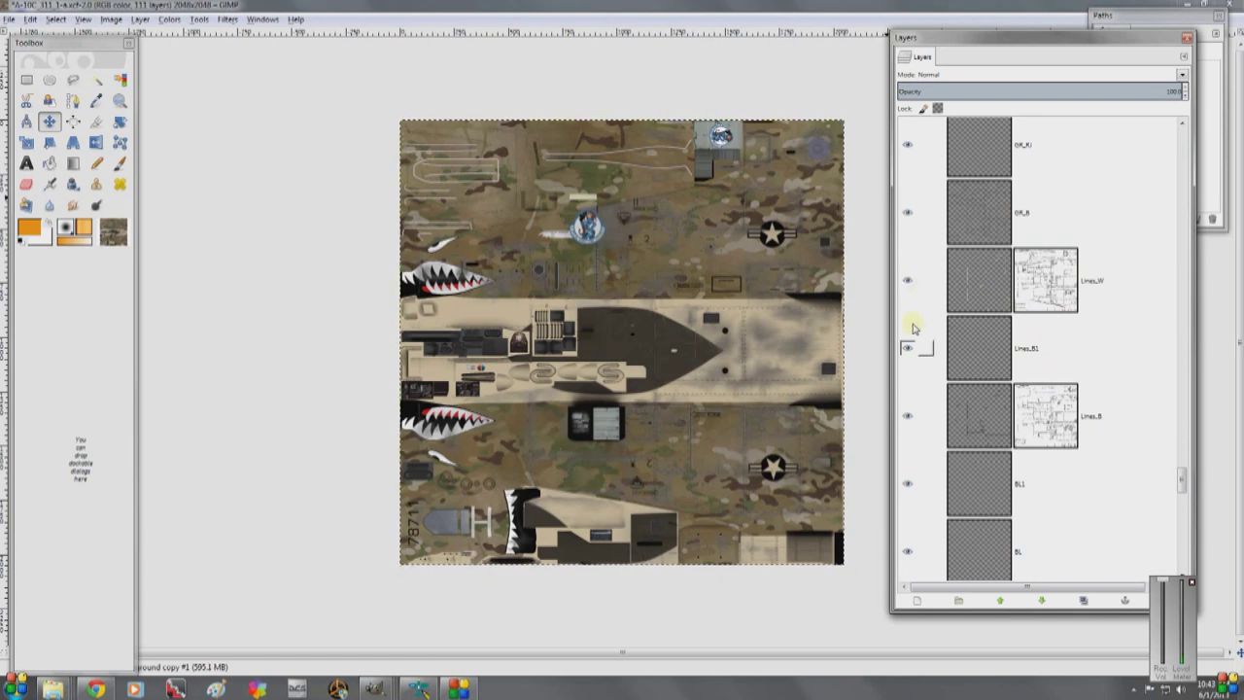
{"action": "left_click", "coordinate": [906, 281]}
{"action": "scroll", "coordinate": [906, 355], "scroll_direction": "down", "scroll_amount": 5}
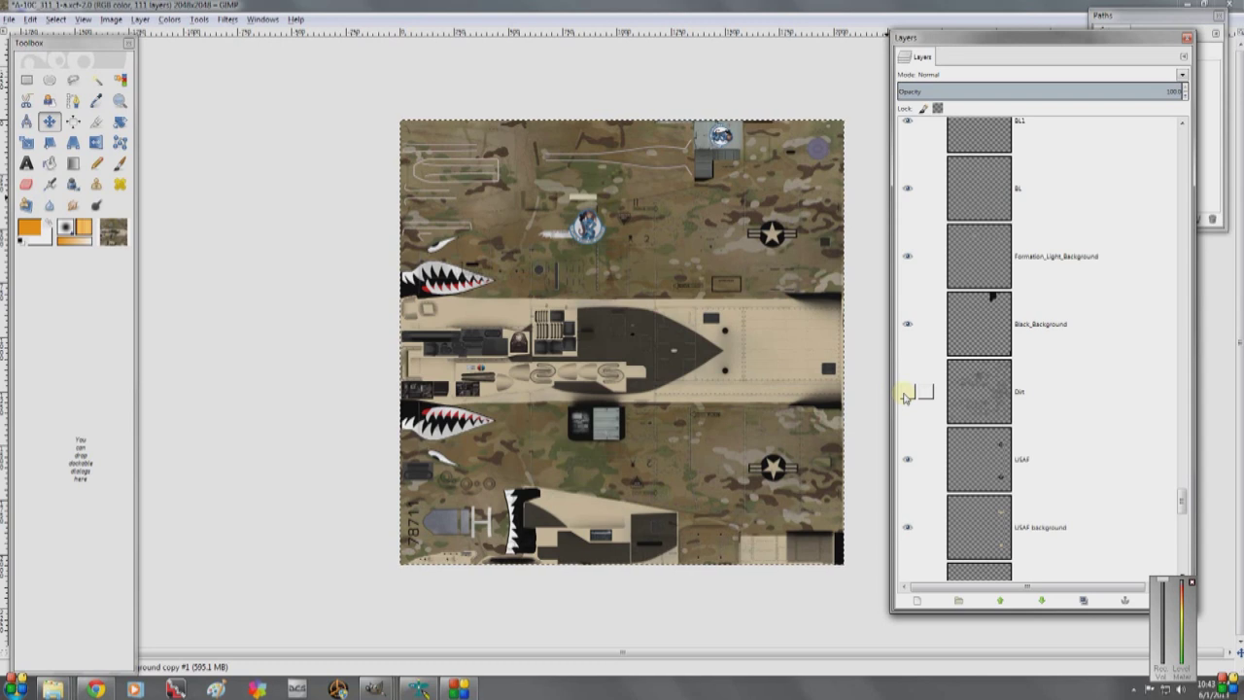
{"action": "left_click", "coordinate": [905, 393]}
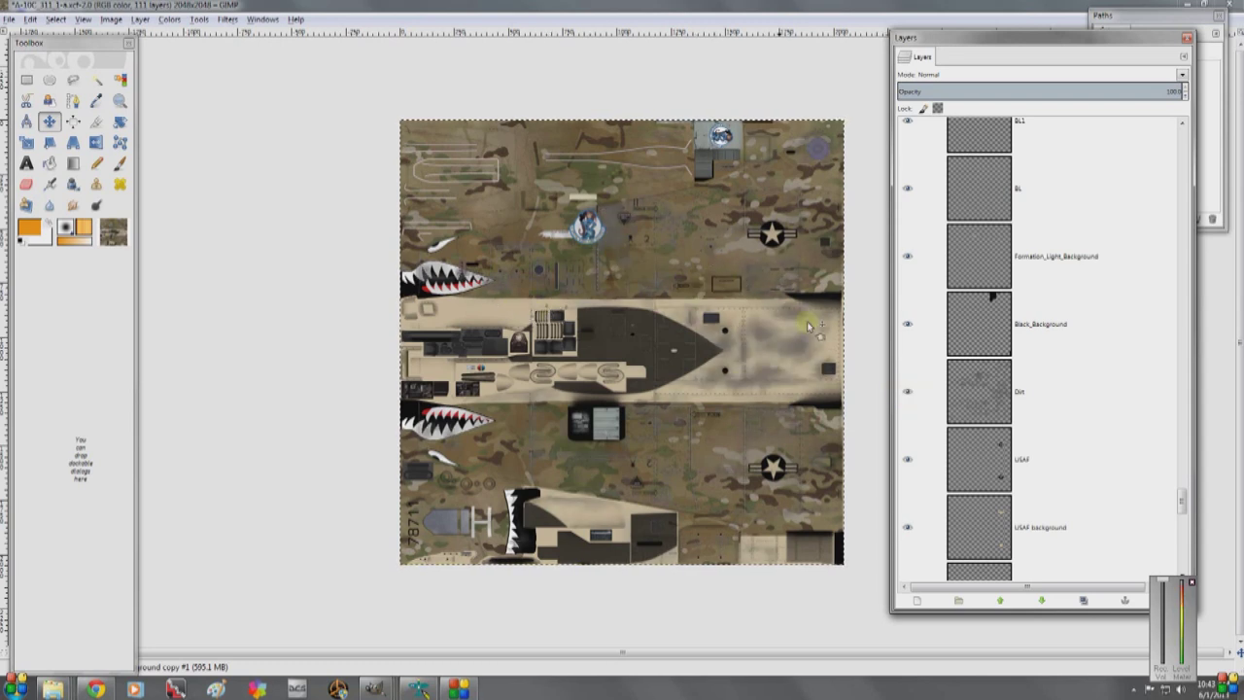
- Show the USAF insignia layer again, toggle the USAF background and Layer 16 visibility
{"action": "scroll", "coordinate": [957, 367], "scroll_direction": "down", "scroll_amount": 2}
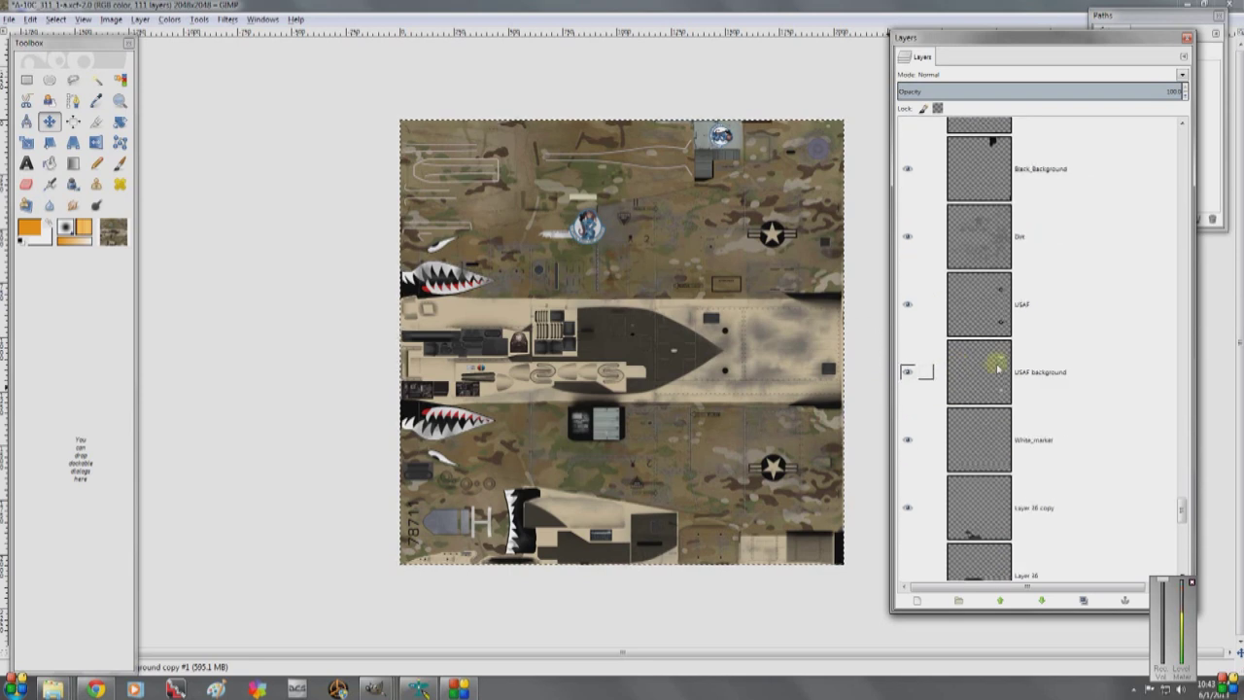
{"action": "left_click", "coordinate": [905, 307]}
{"action": "left_click", "coordinate": [906, 373]}
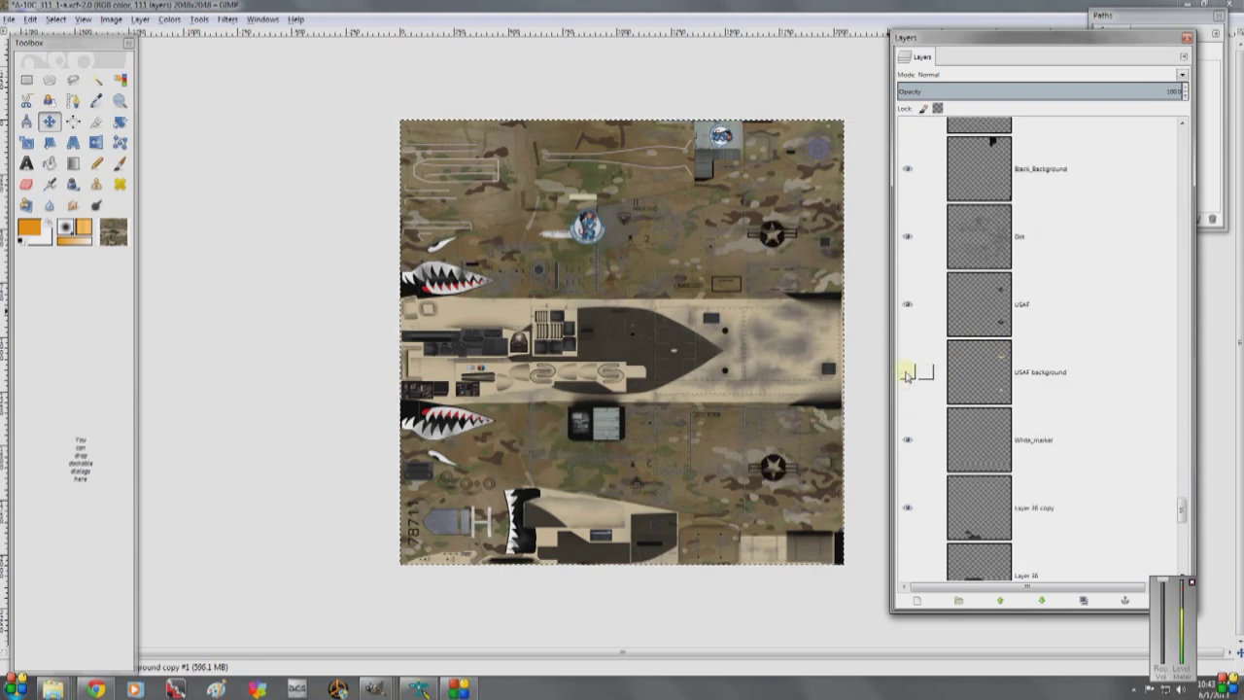
{"action": "left_click", "coordinate": [906, 373]}
{"action": "scroll", "coordinate": [931, 369], "scroll_direction": "down", "scroll_amount": 3}
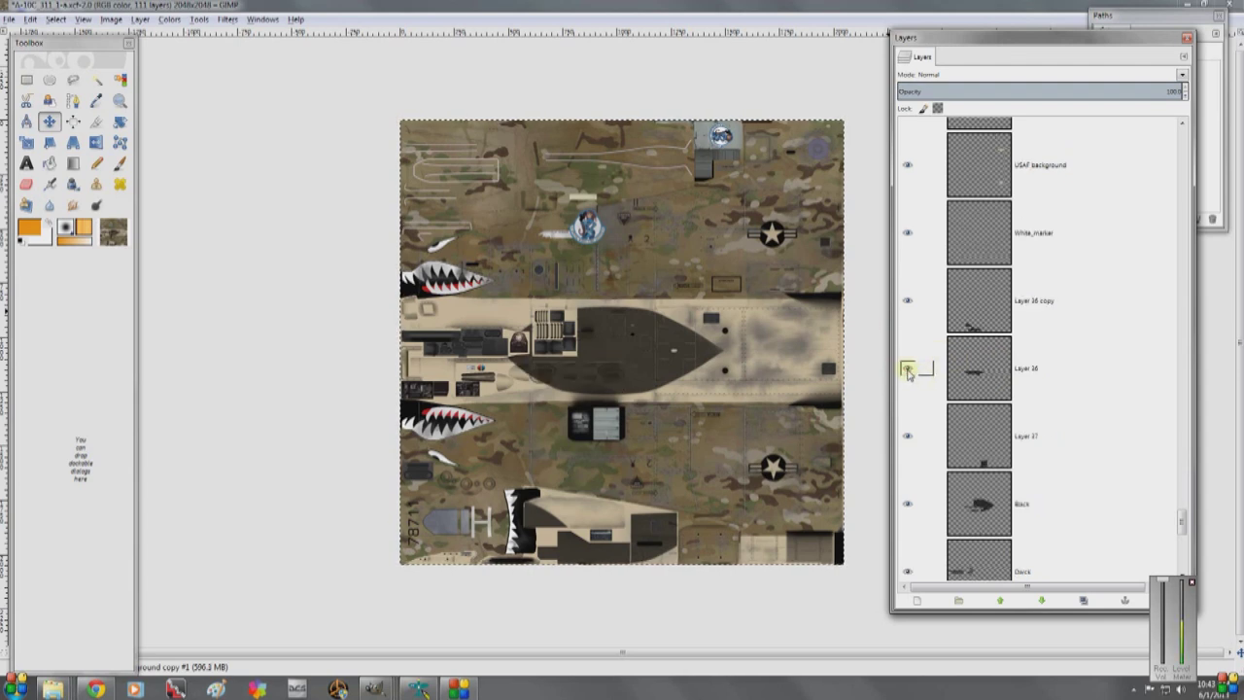
{"action": "left_click", "coordinate": [908, 374]}
{"action": "scroll", "coordinate": [913, 368], "scroll_direction": "down", "scroll_amount": 6}
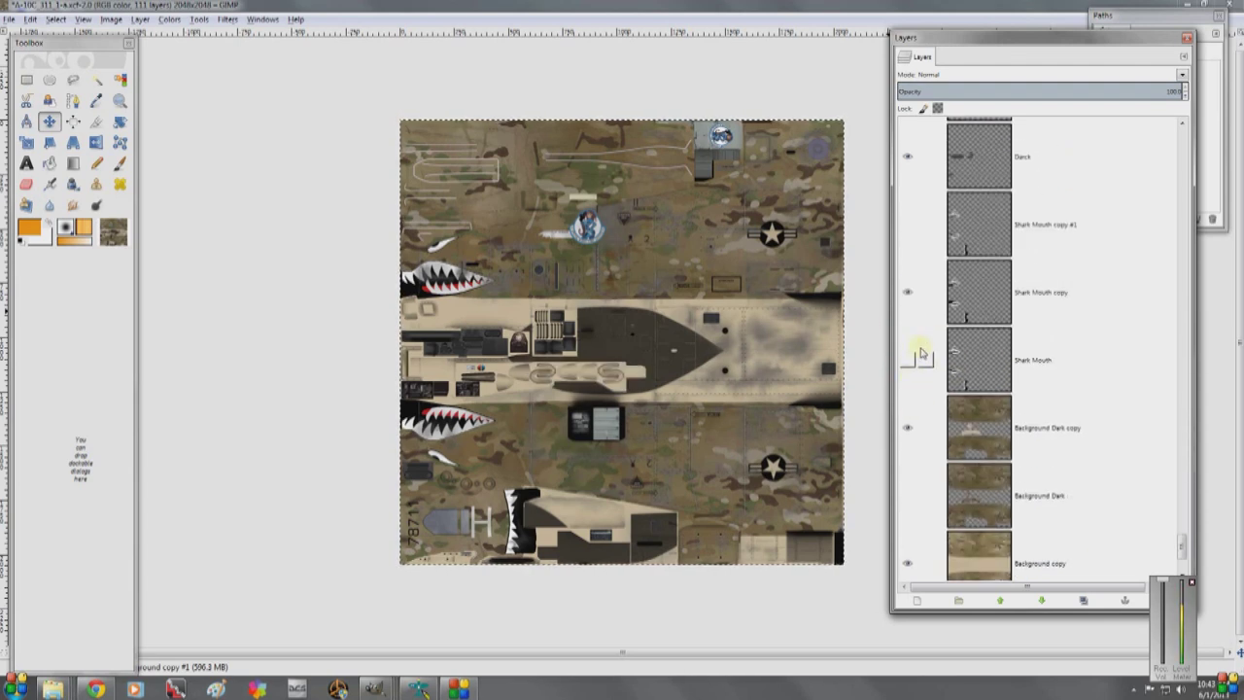
{"action": "scroll", "coordinate": [911, 349], "scroll_direction": "down", "scroll_amount": 3}
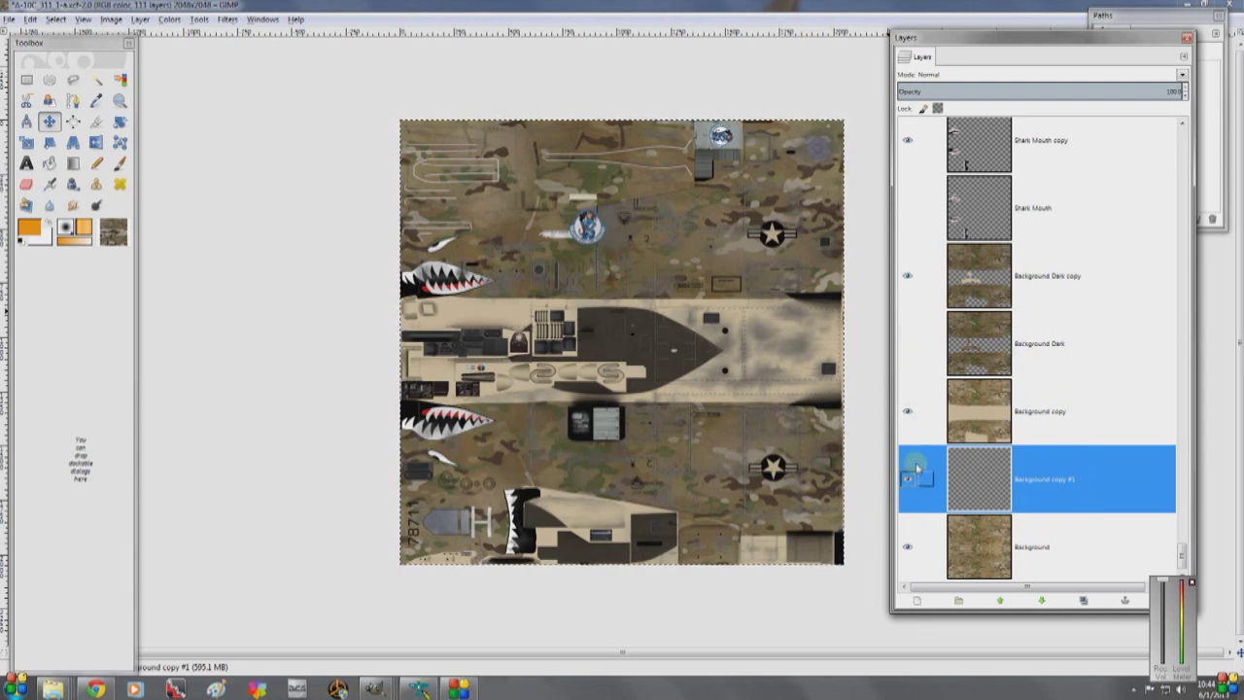
- Select Background copy #1, then the Background layer, and bring up its layer context menu
{"action": "left_click", "coordinate": [991, 542]}
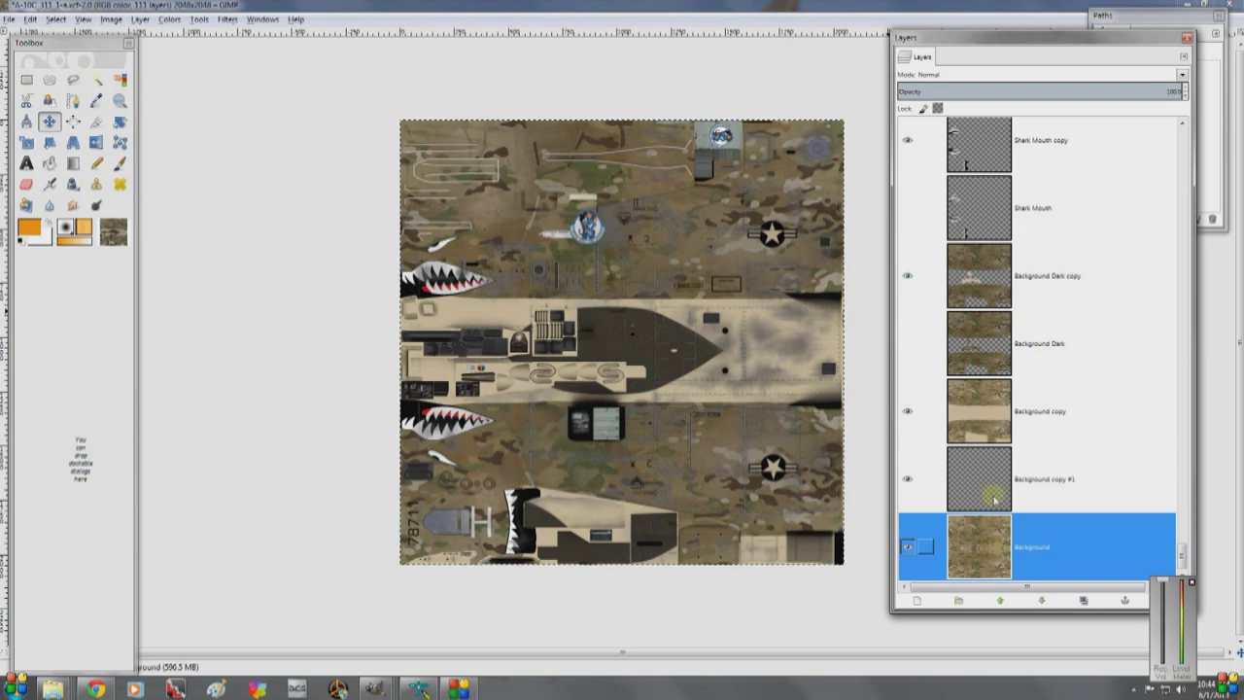
{"action": "left_click", "coordinate": [1033, 476]}
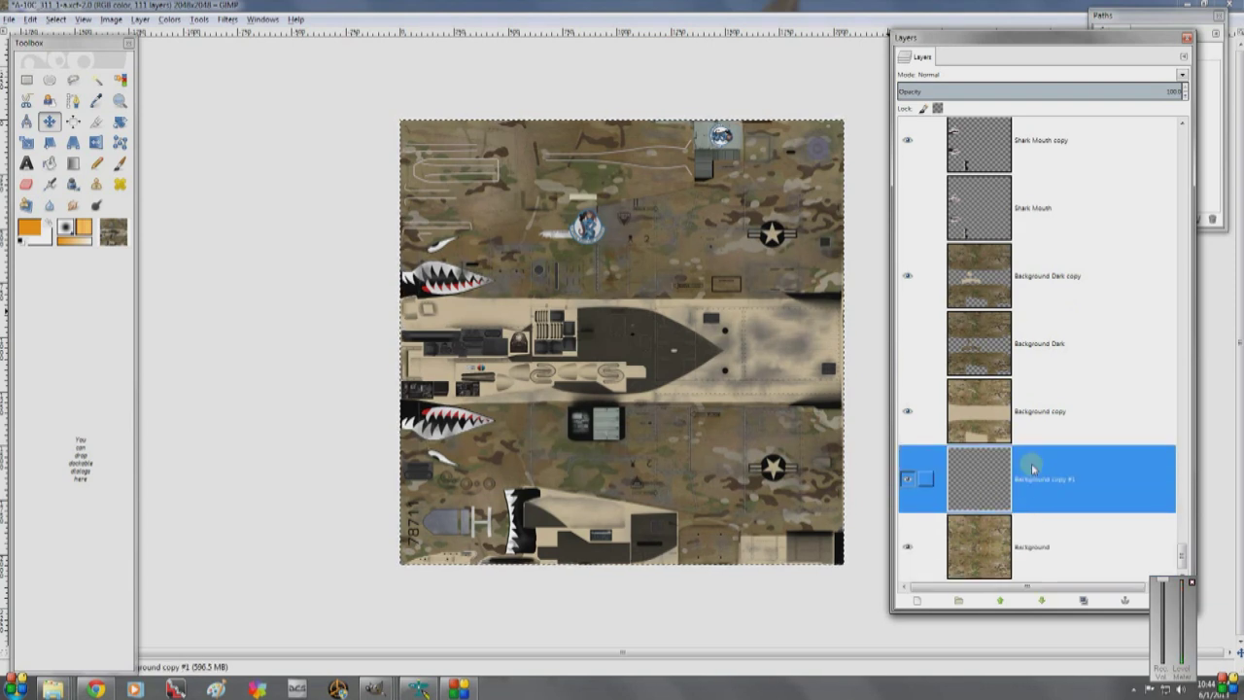
{"action": "left_click", "coordinate": [1019, 542]}
{"action": "right_click", "coordinate": [1032, 551]}
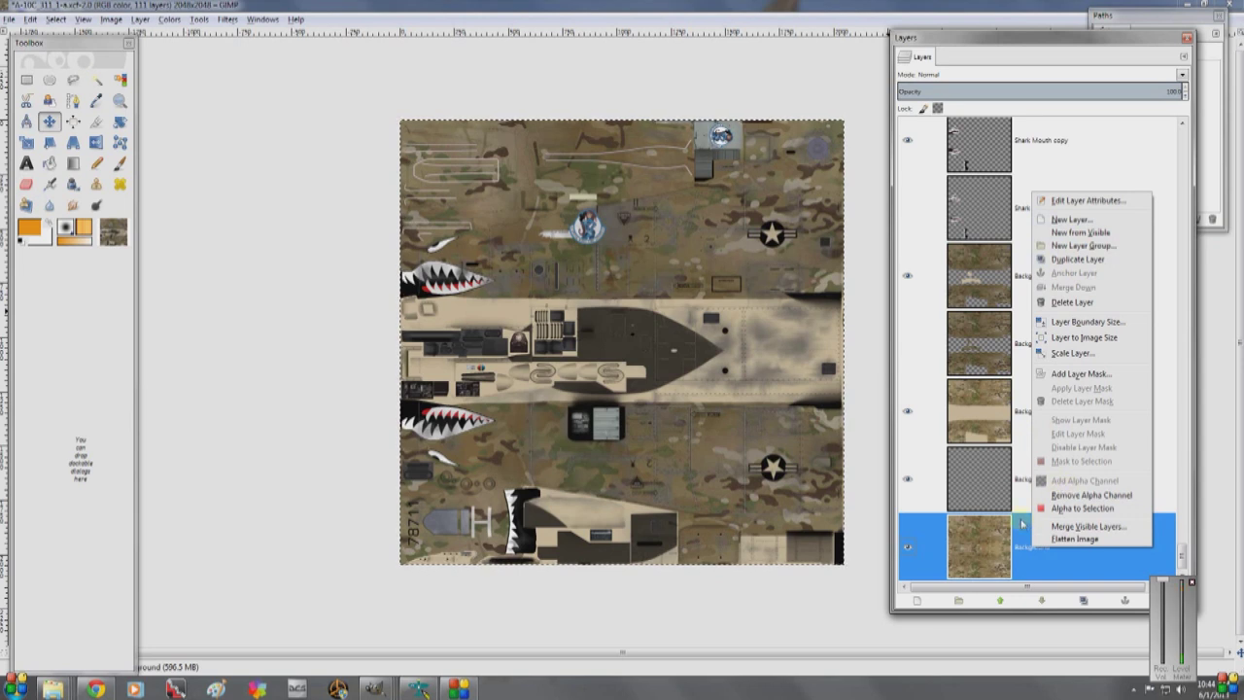
- Make Background copy #1 the active layer after checking its layer menu, then view selection commands
{"action": "left_click", "coordinate": [1020, 478]}
{"action": "right_click", "coordinate": [1029, 480]}
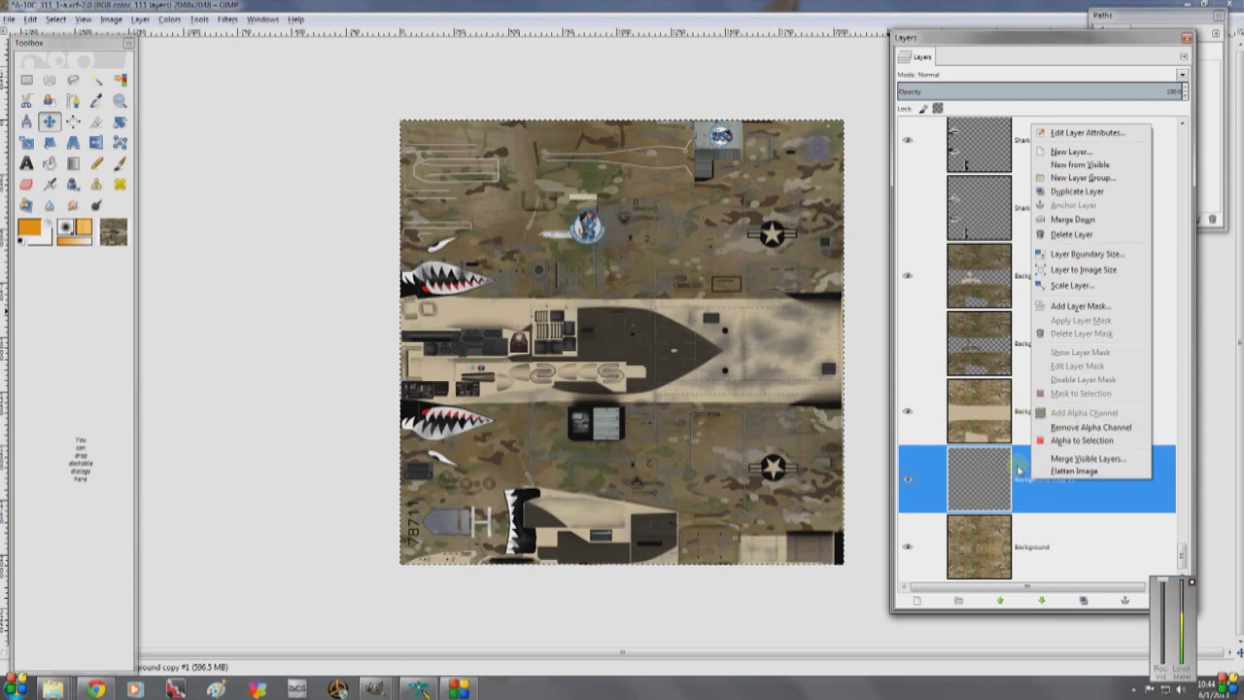
{"action": "left_click", "coordinate": [1004, 480]}
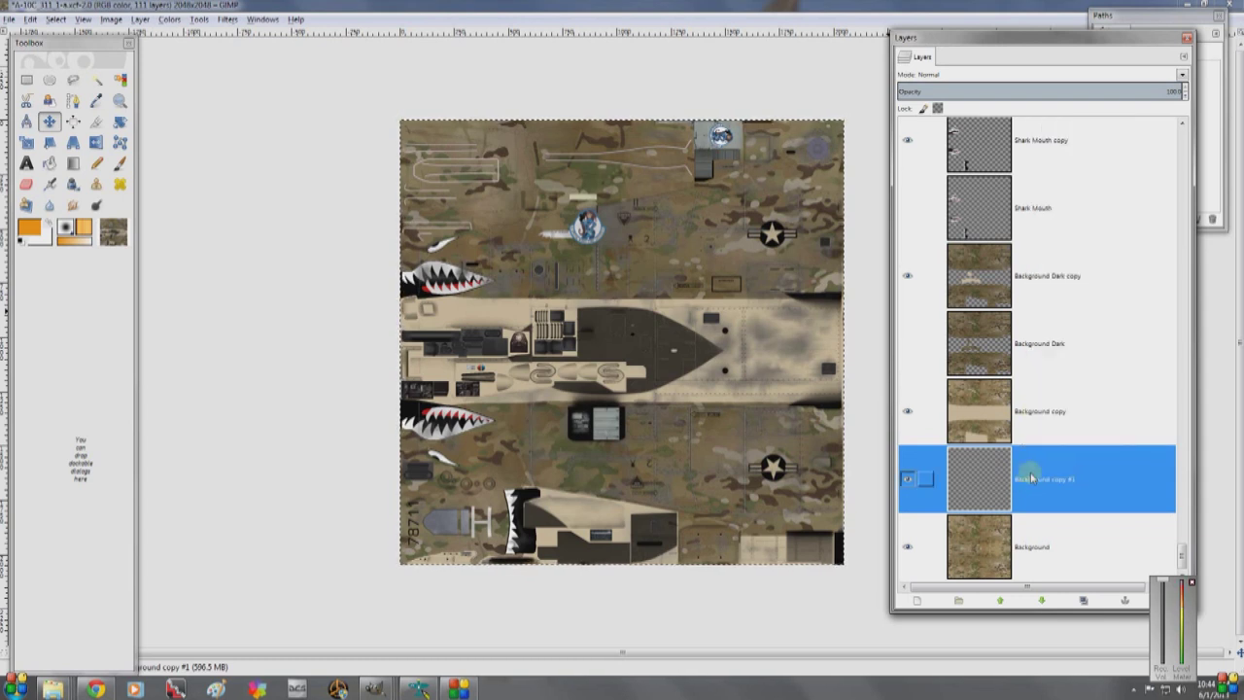
{"action": "right_click", "coordinate": [1034, 470]}
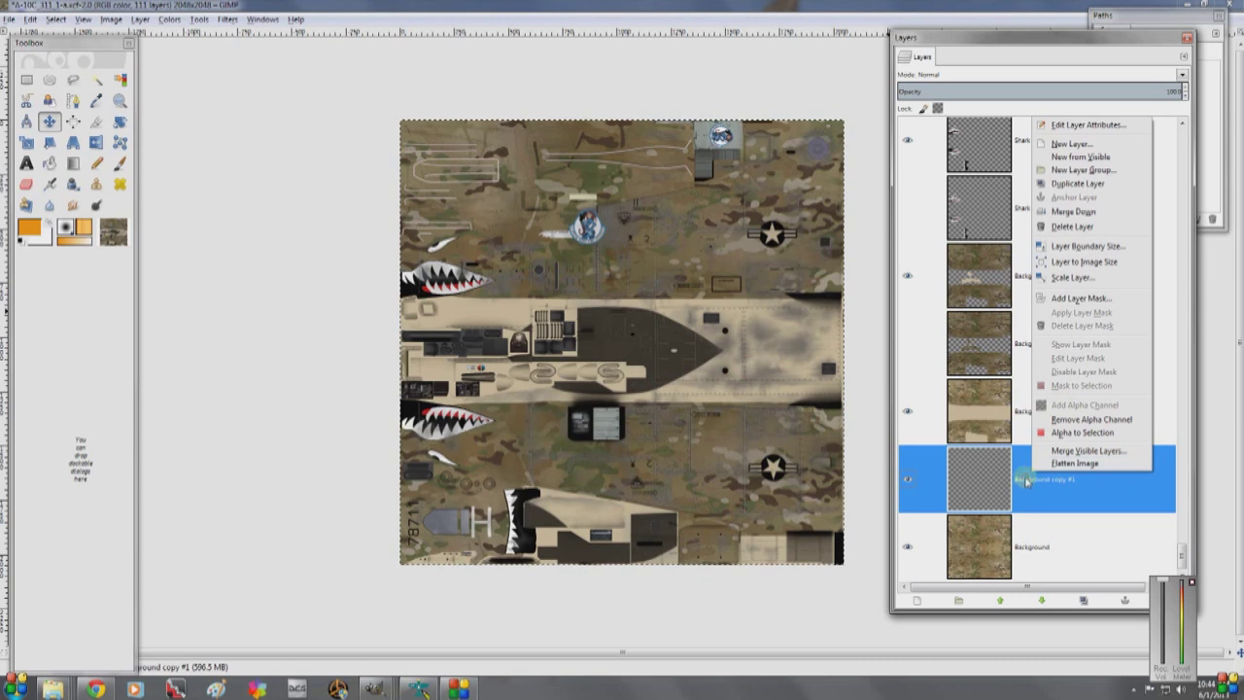
{"action": "left_click", "coordinate": [1013, 547]}
{"action": "left_click", "coordinate": [1014, 547]}
{"action": "left_click", "coordinate": [1155, 464]}
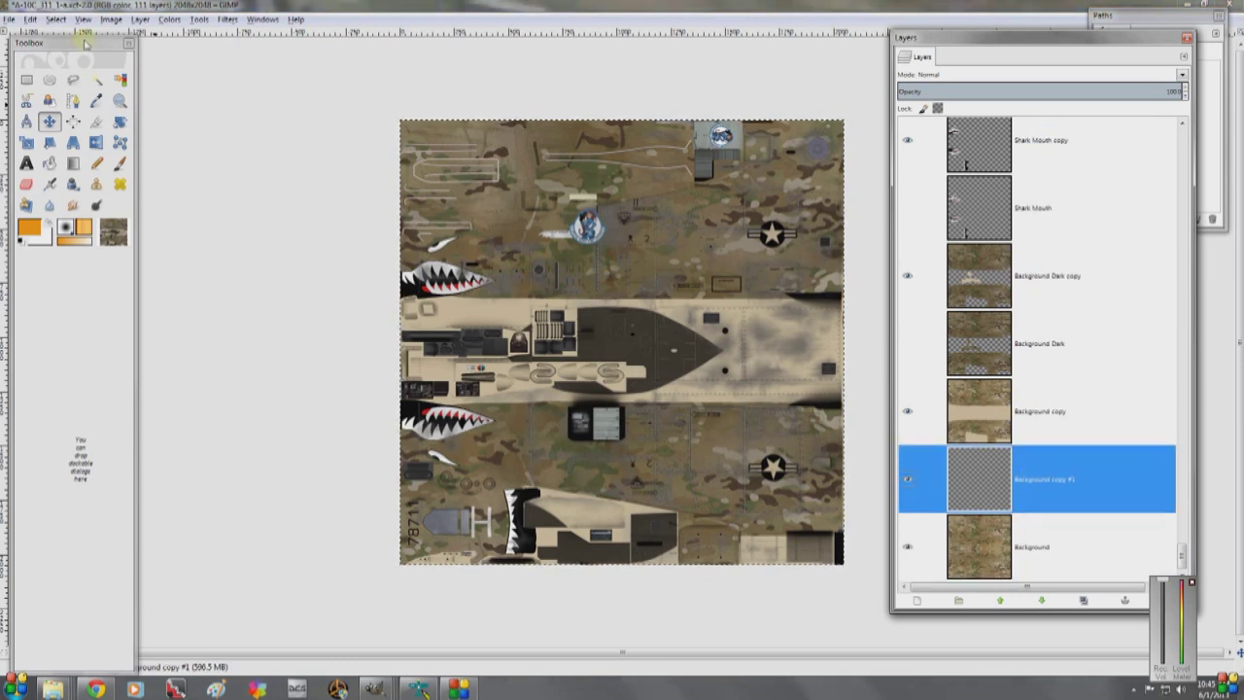
{"action": "left_click", "coordinate": [56, 20]}
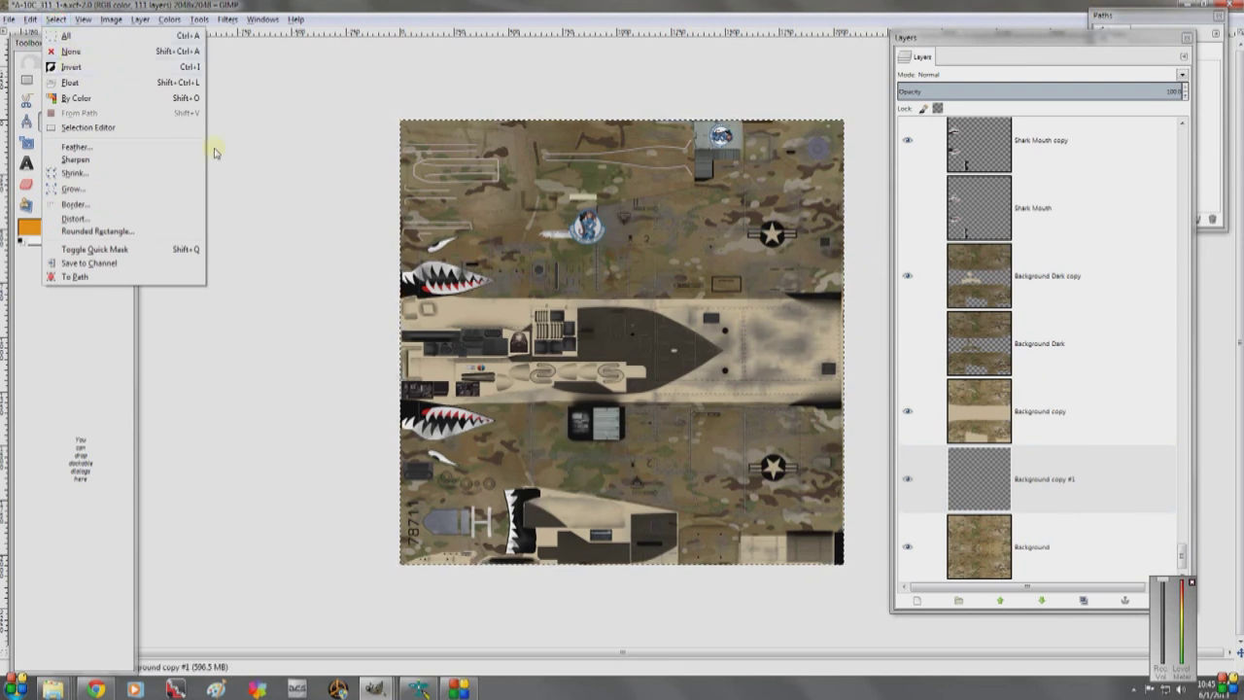
- Hide the Background copy and Background layers and use Bucket Fill to fill Background copy #1 orange
{"action": "left_click", "coordinate": [119, 84]}
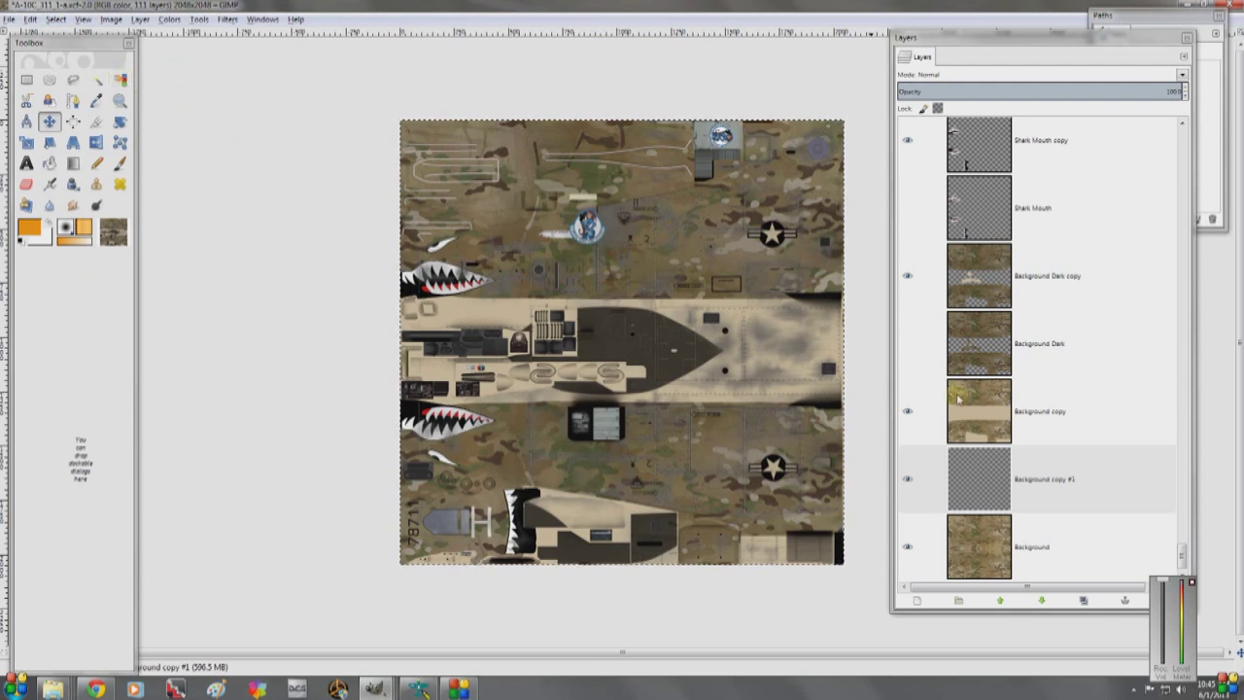
{"action": "left_click", "coordinate": [905, 412]}
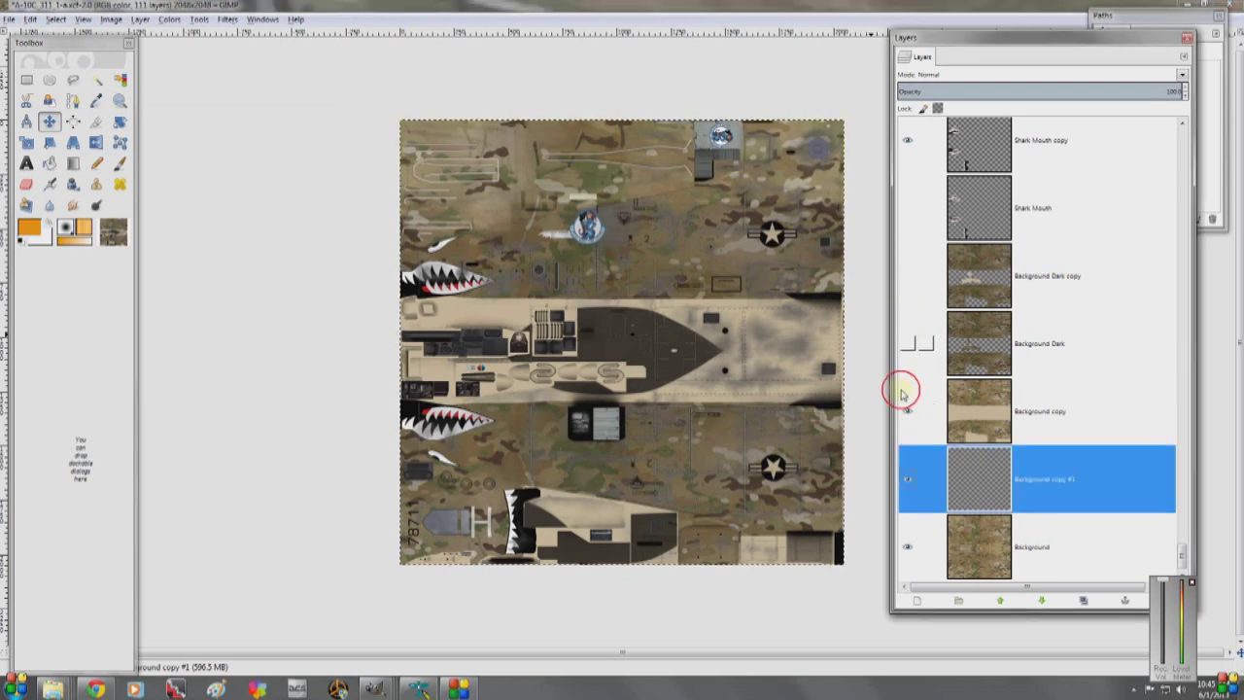
{"action": "left_click", "coordinate": [906, 546]}
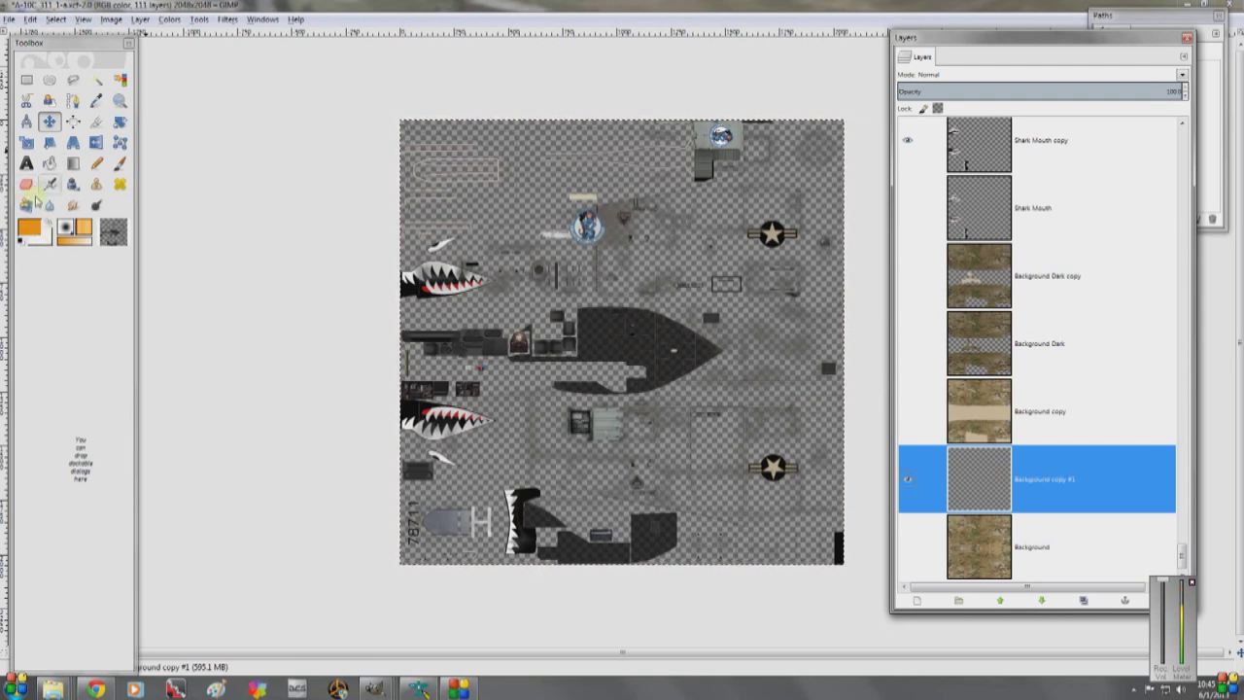
{"action": "left_click", "coordinate": [48, 162]}
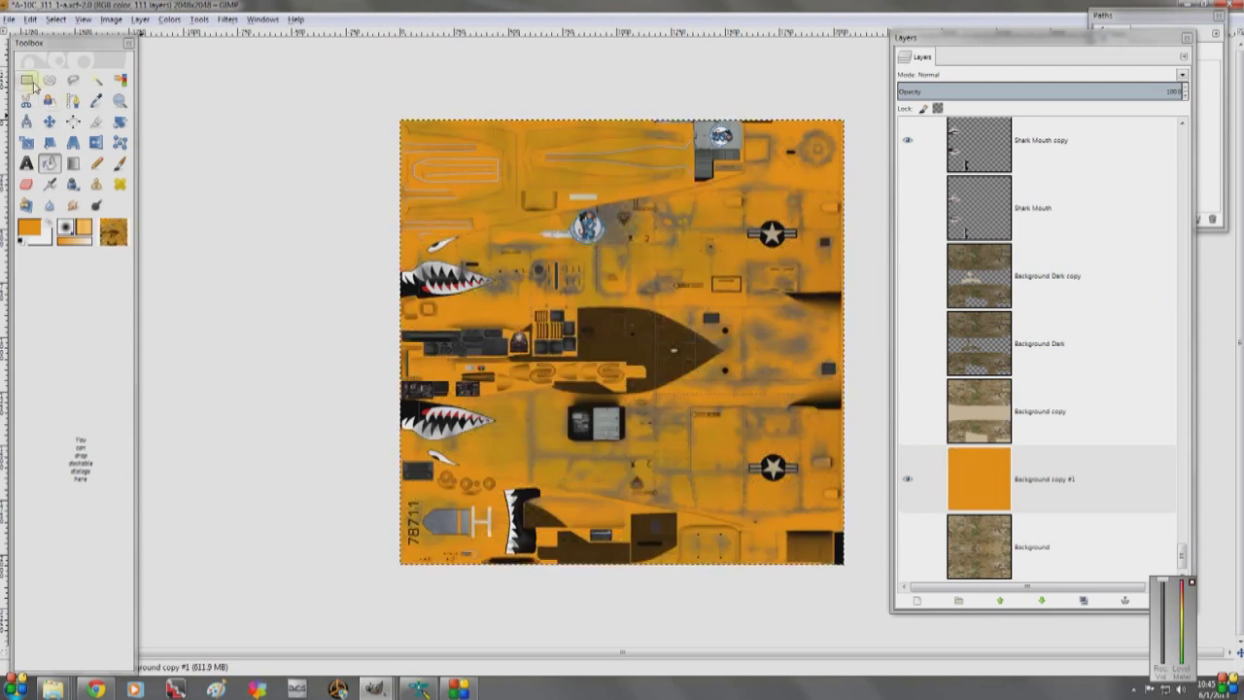
- Delete the orange from the right half of Background copy #1 with a rectangle selection
{"action": "left_click", "coordinate": [26, 81]}
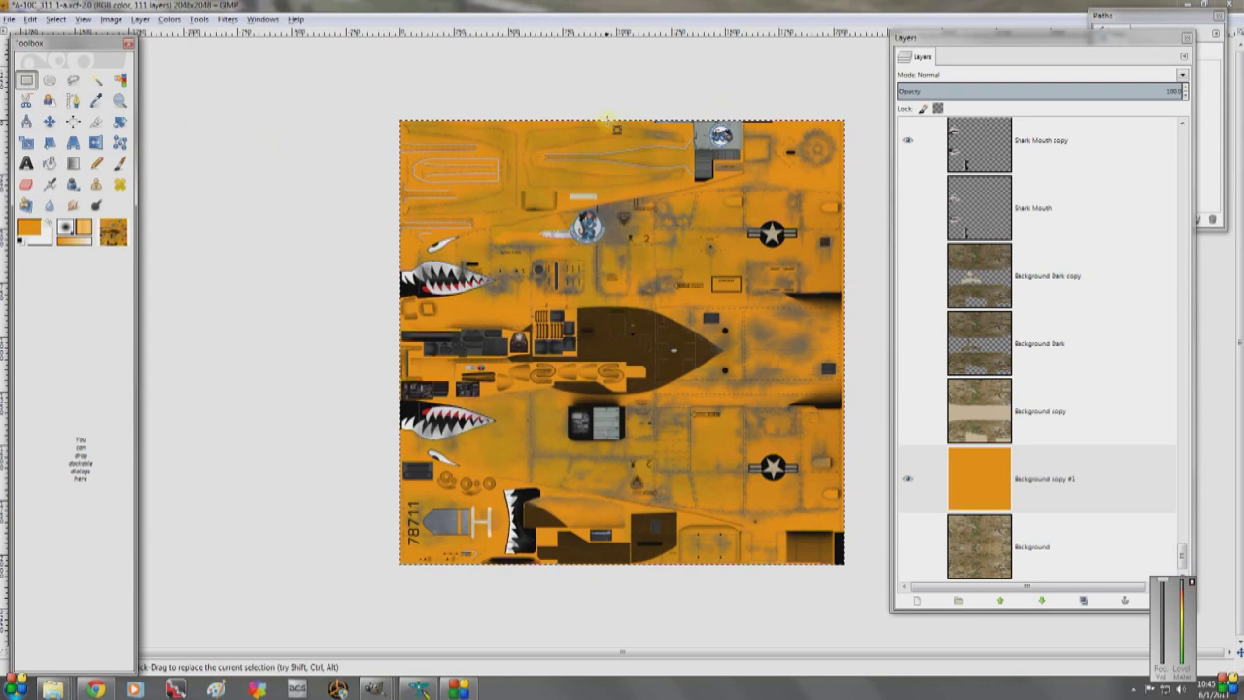
{"action": "left_click_drag", "start_coordinate": [608, 118], "coordinate": [875, 621]}
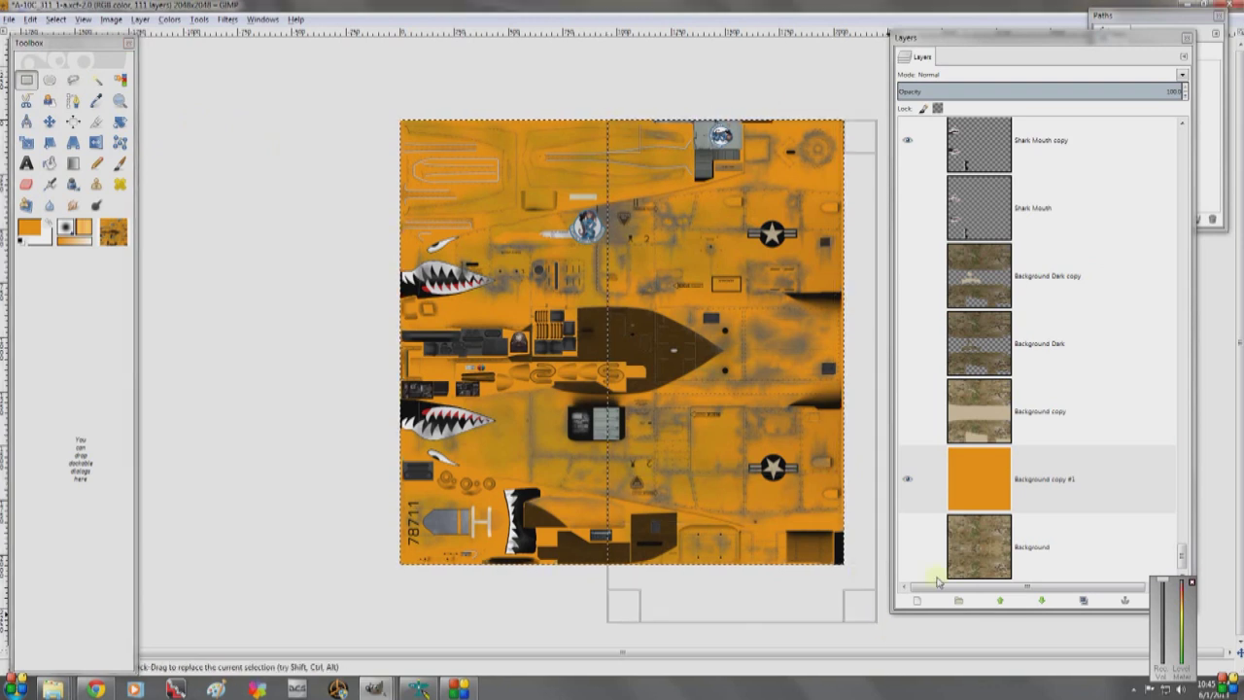
{"action": "key", "text": "Delete"}
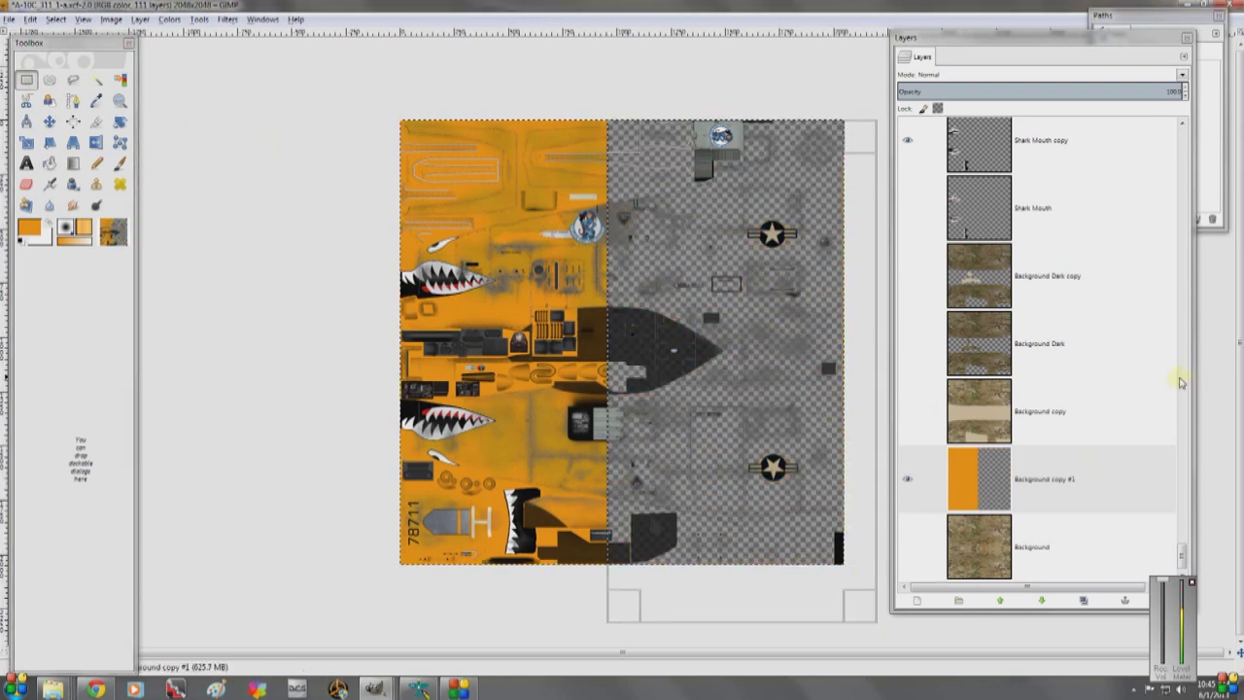
- Clear the selection, then pick areas of Background copy #1 with Select by Color
{"action": "left_click", "coordinate": [1100, 453]}
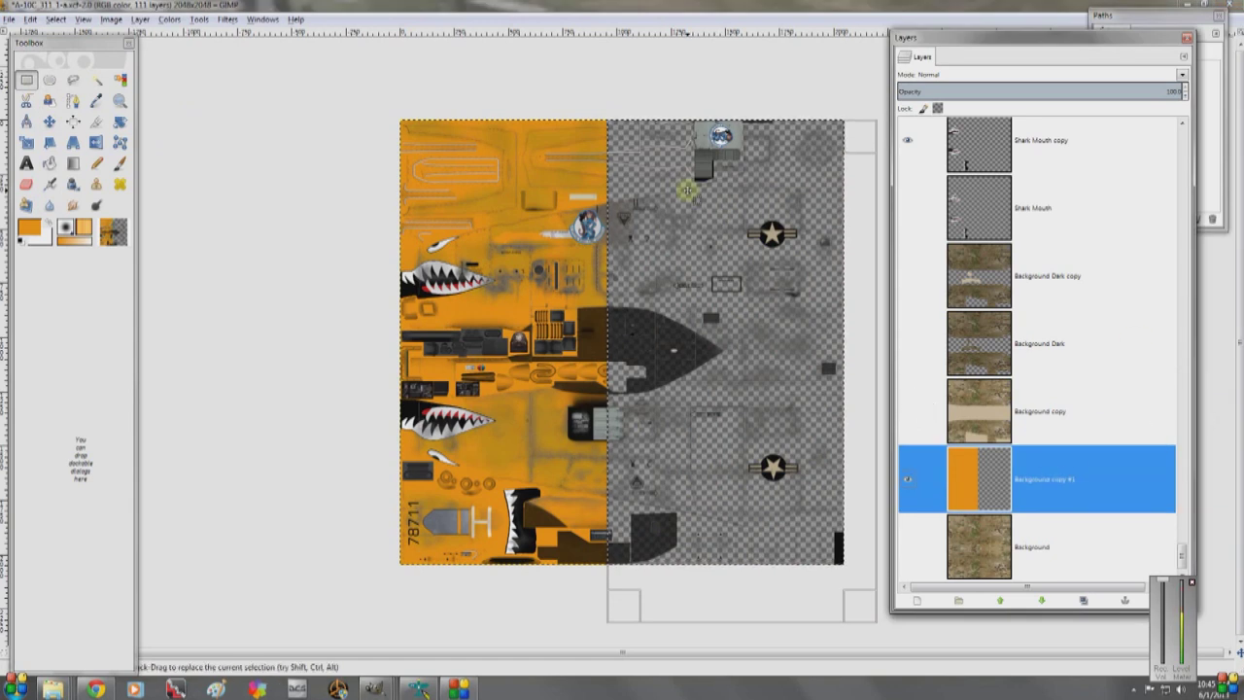
{"action": "left_click", "coordinate": [53, 20]}
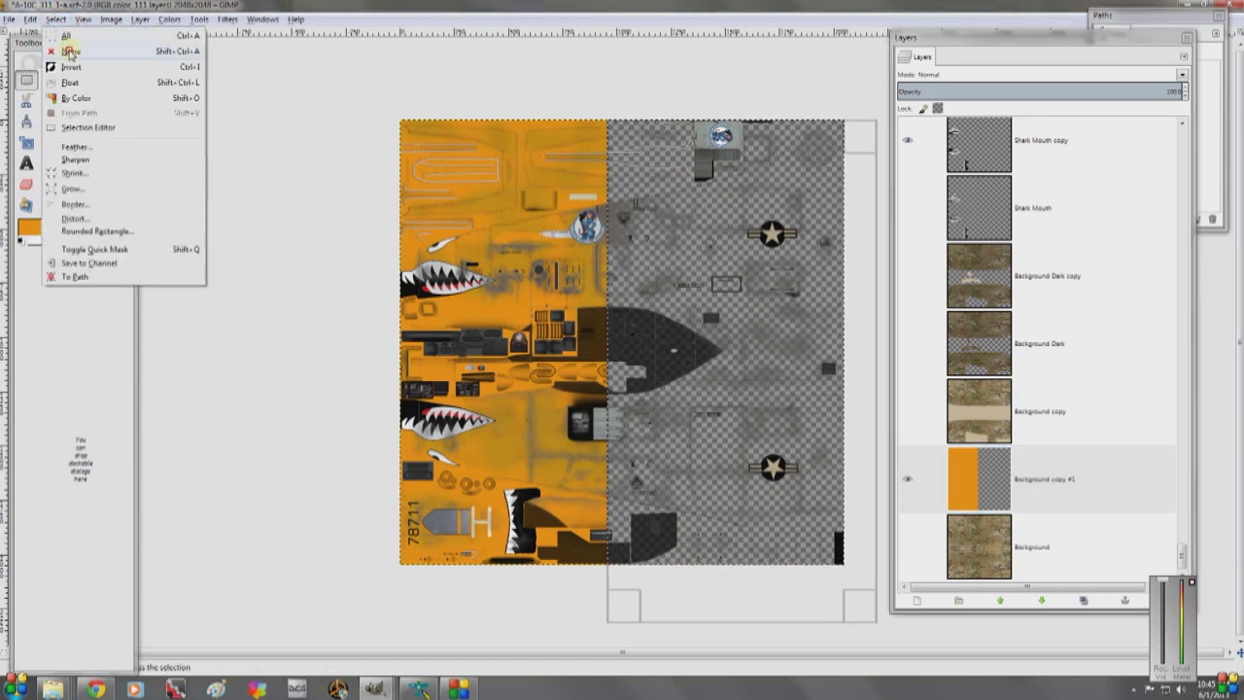
{"action": "left_click", "coordinate": [70, 51]}
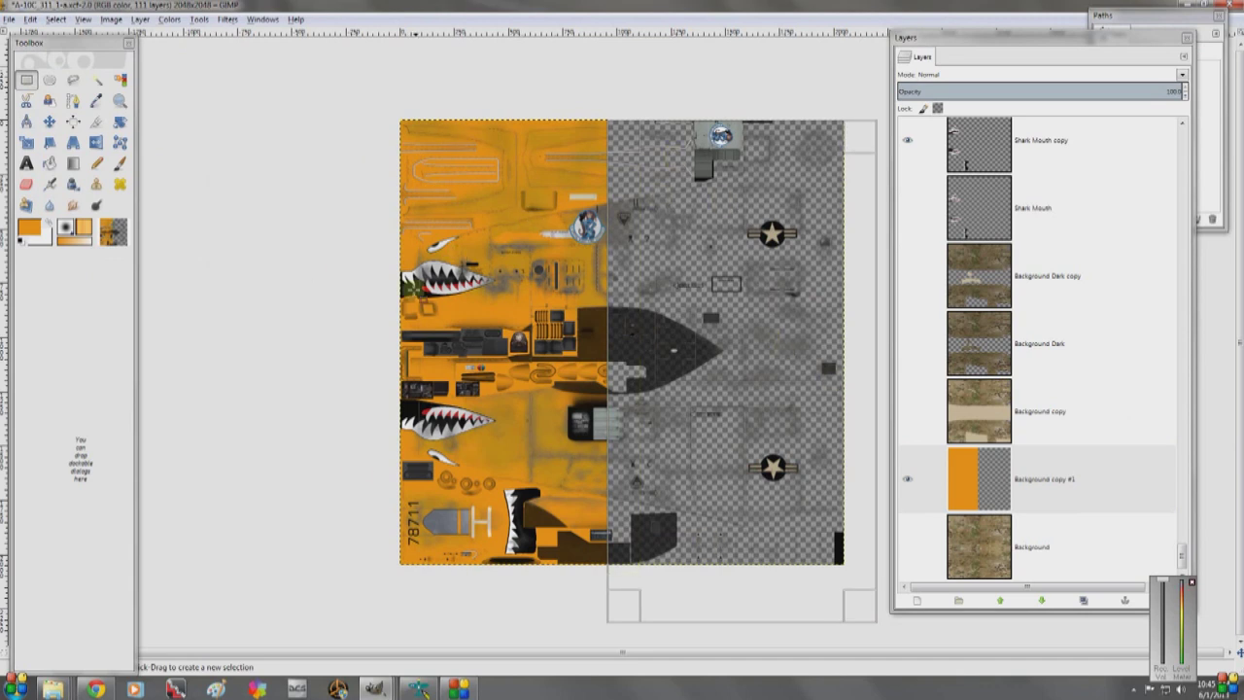
{"action": "left_click", "coordinate": [119, 78]}
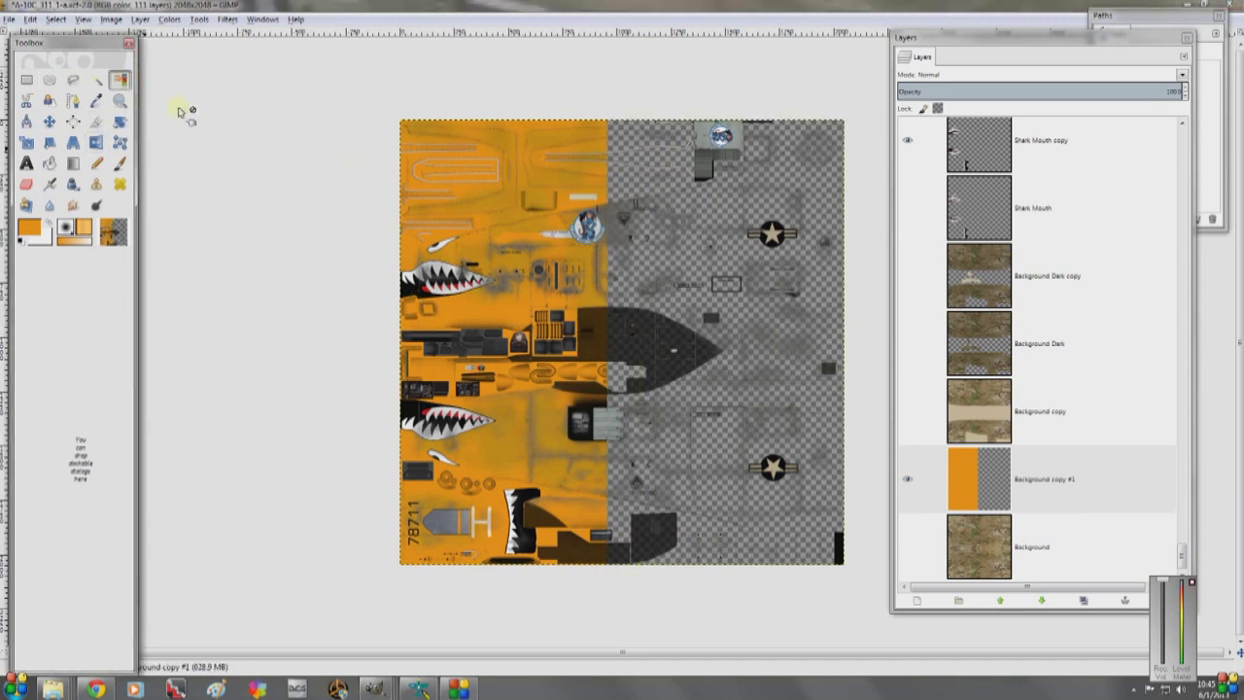
{"action": "left_click", "coordinate": [520, 140]}
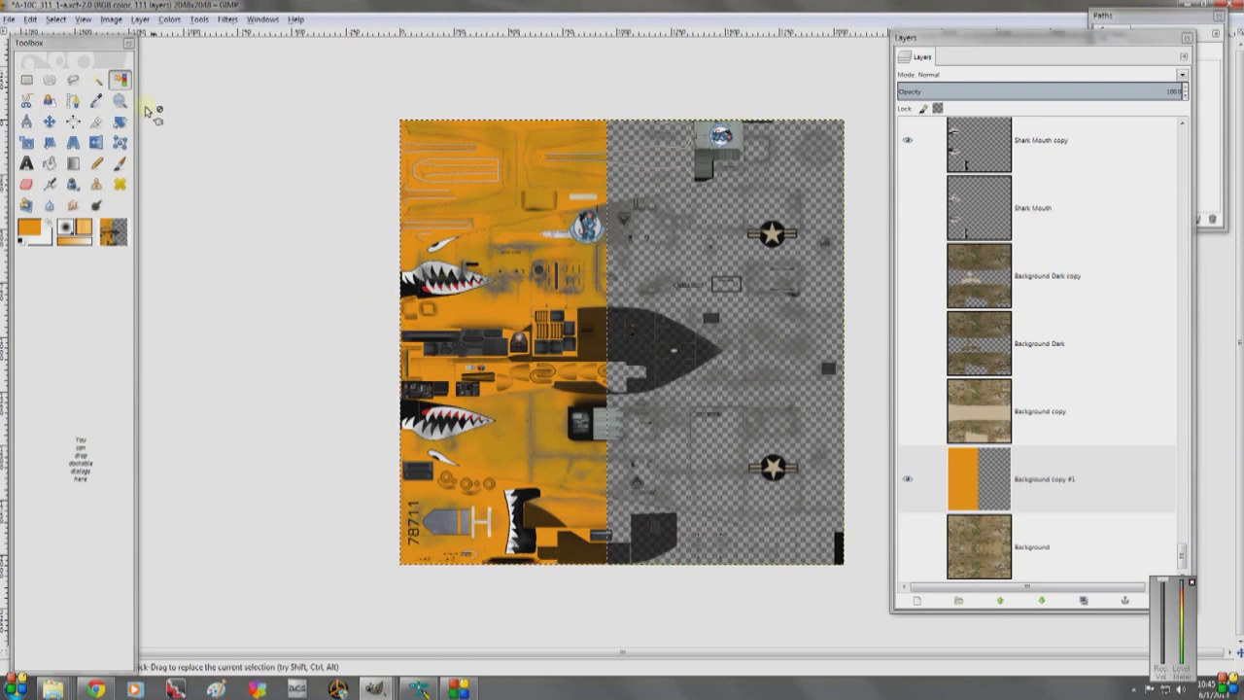
- Review the Select by Color tool options, moved below the toolbox
{"action": "double_click", "coordinate": [119, 78]}
{"action": "left_click_drag", "start_coordinate": [112, 17], "coordinate": [97, 259]}
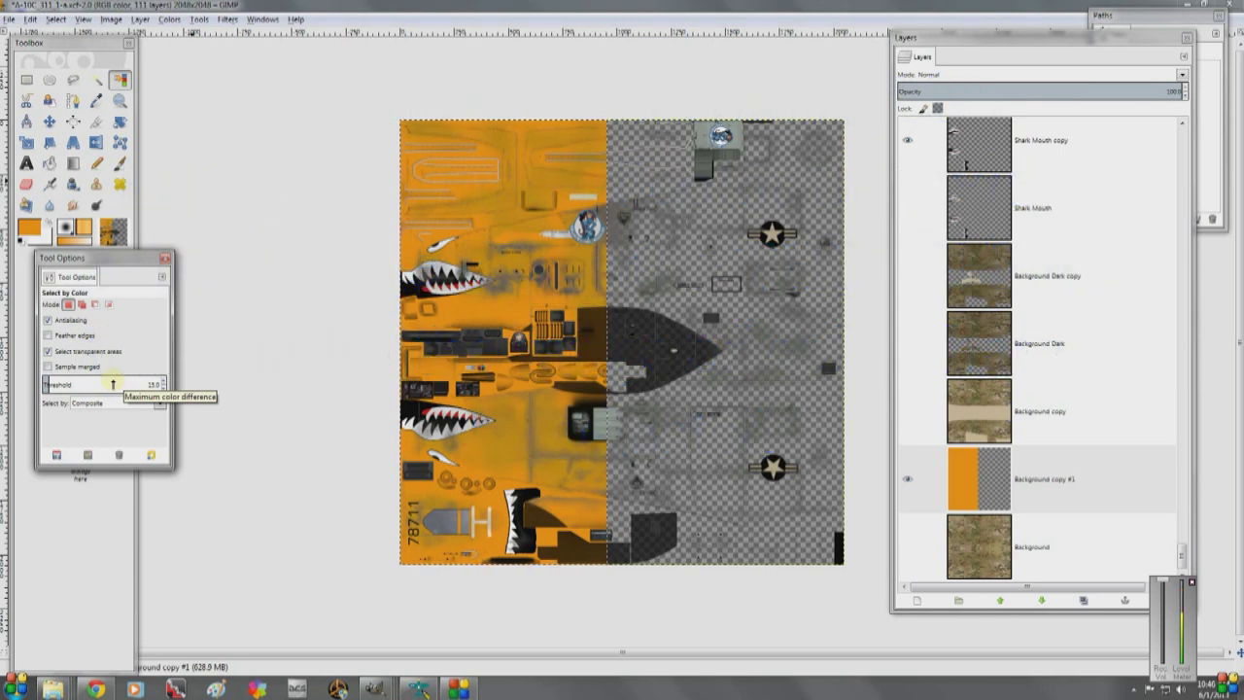
{"action": "left_click", "coordinate": [165, 257]}
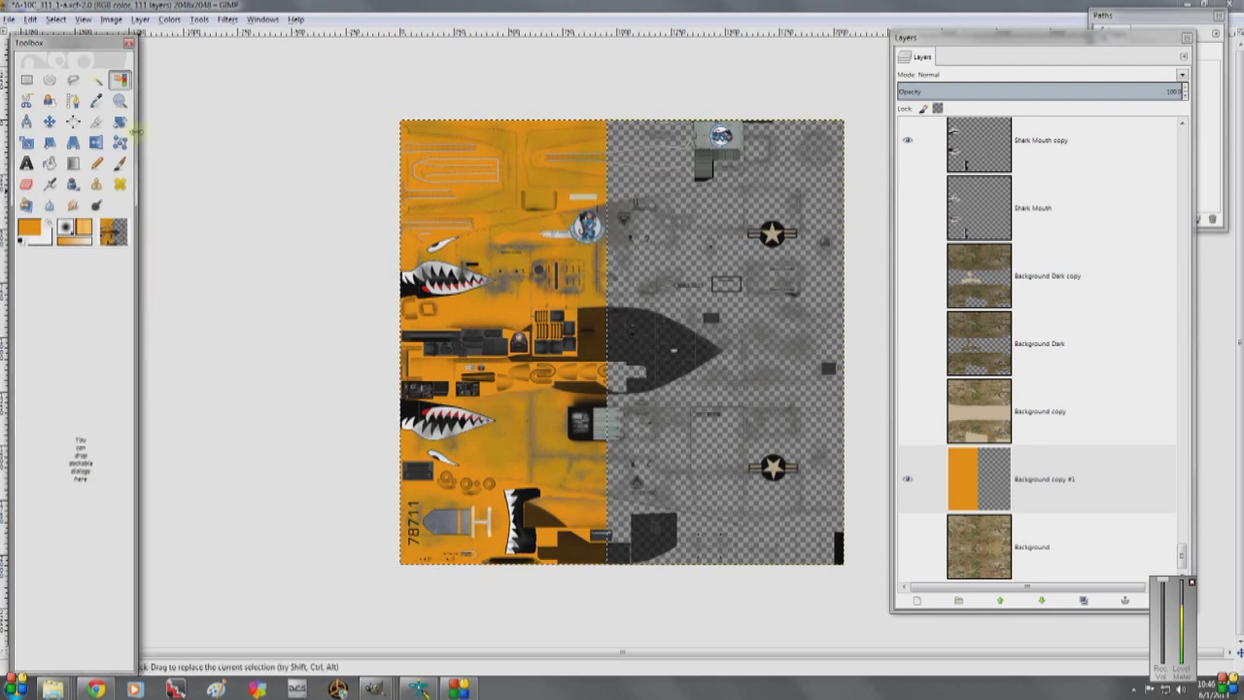
- Select None, invert the selection and delete the orange left half of Background copy #1
{"action": "left_click", "coordinate": [55, 19]}
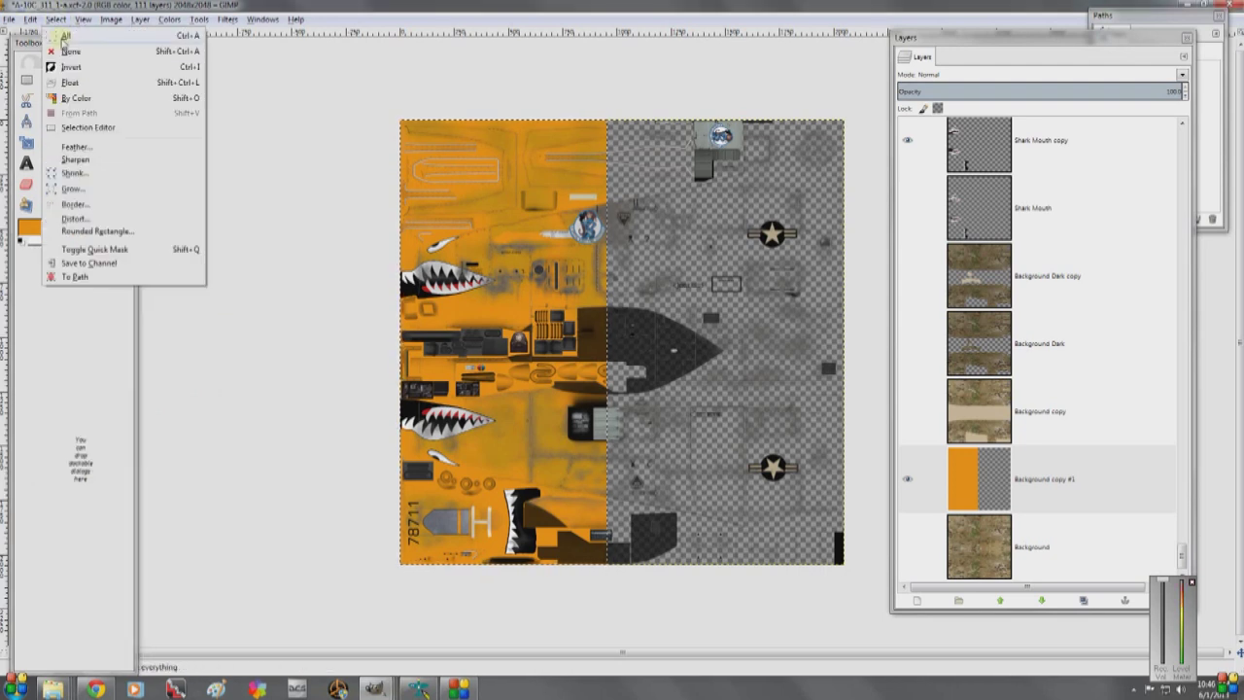
{"action": "left_click", "coordinate": [77, 55]}
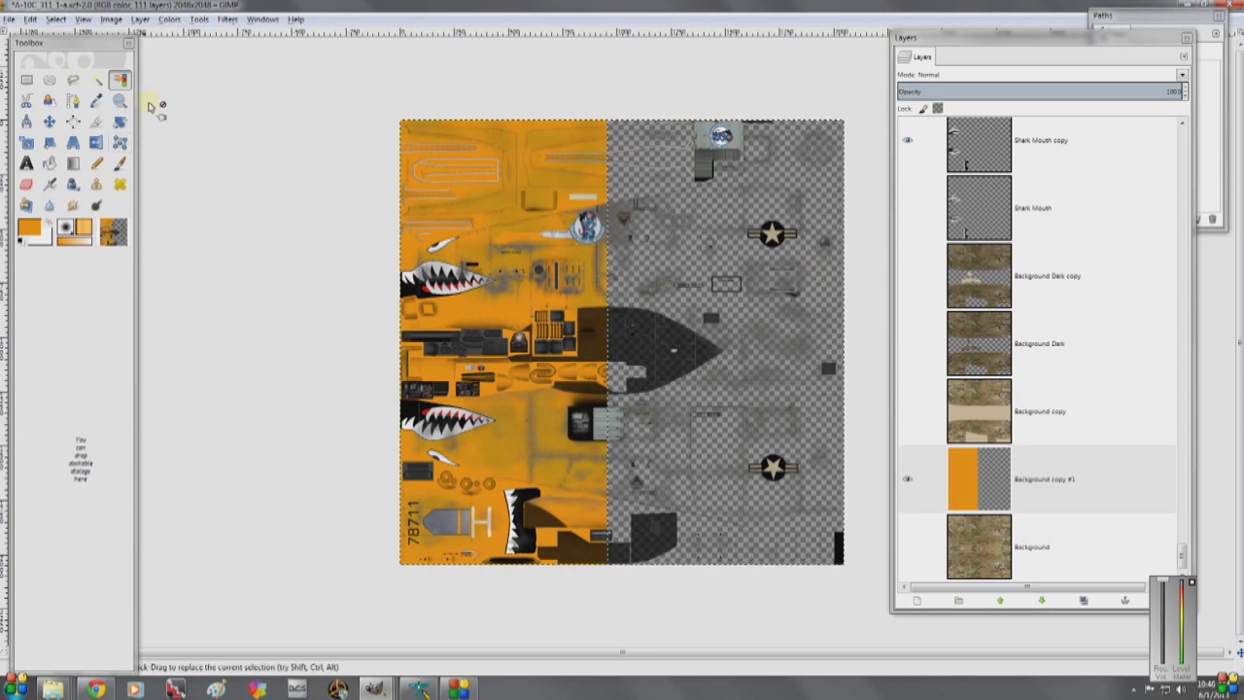
{"action": "left_click", "coordinate": [55, 19]}
{"action": "left_click", "coordinate": [68, 50]}
{"action": "left_click", "coordinate": [56, 18]}
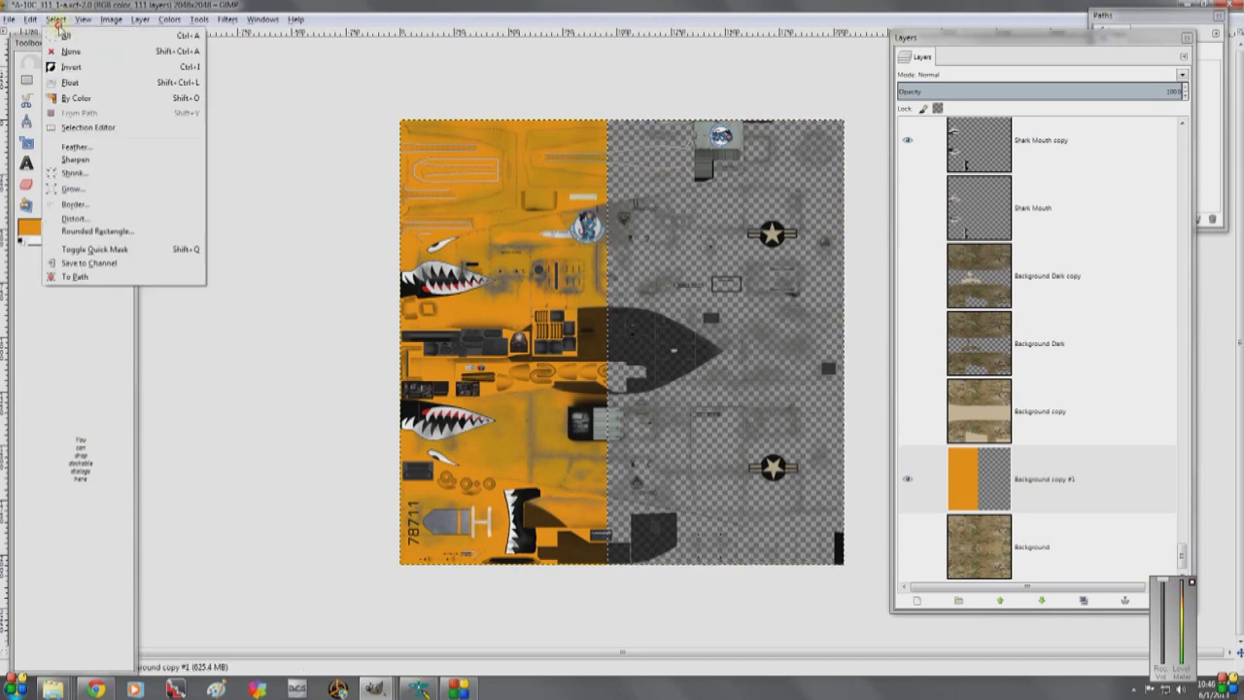
{"action": "left_click", "coordinate": [75, 66]}
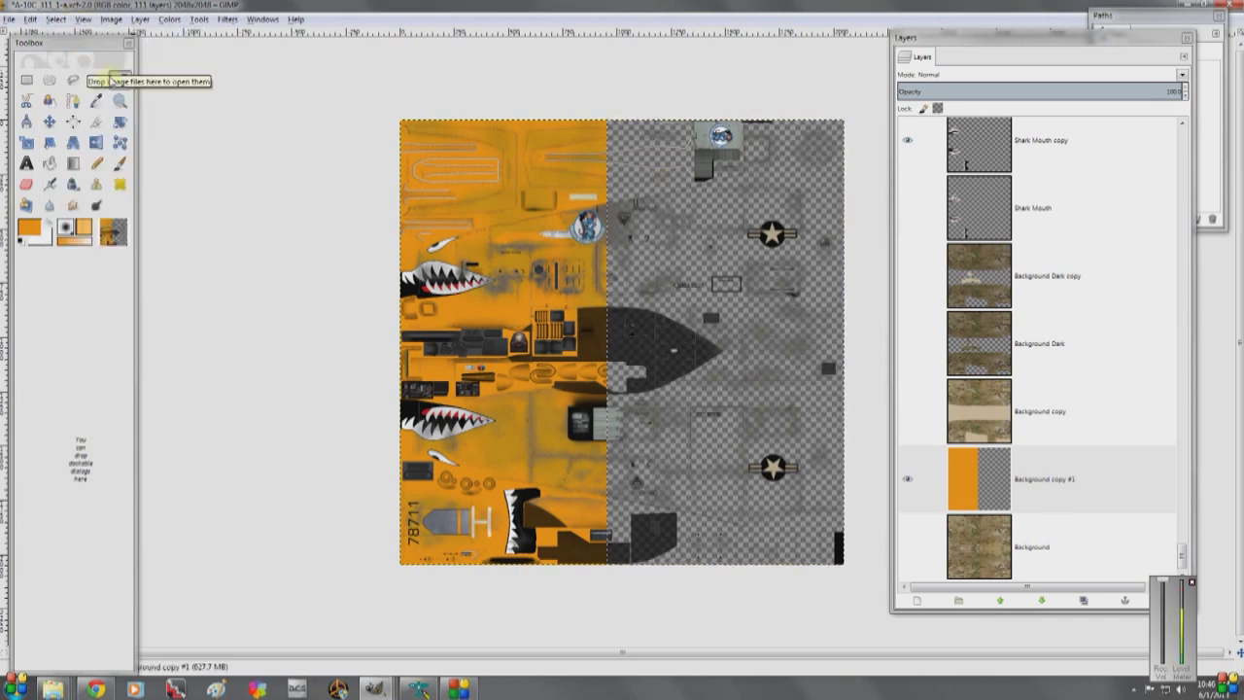
{"action": "key", "text": "Delete"}
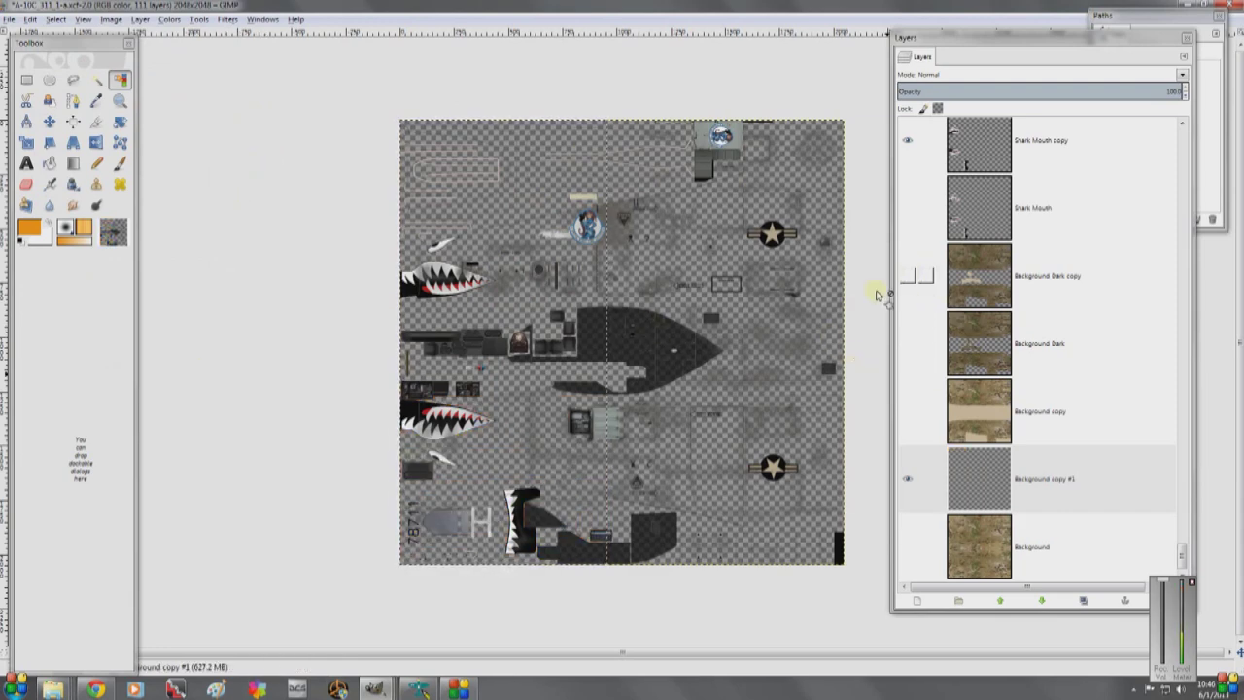
- Bring the ATACSacB.bmp camo image forward and copy the whole image from the Edit menu
{"action": "mouse_move", "coordinate": [374, 688]}
{"action": "left_click", "coordinate": [568, 655]}
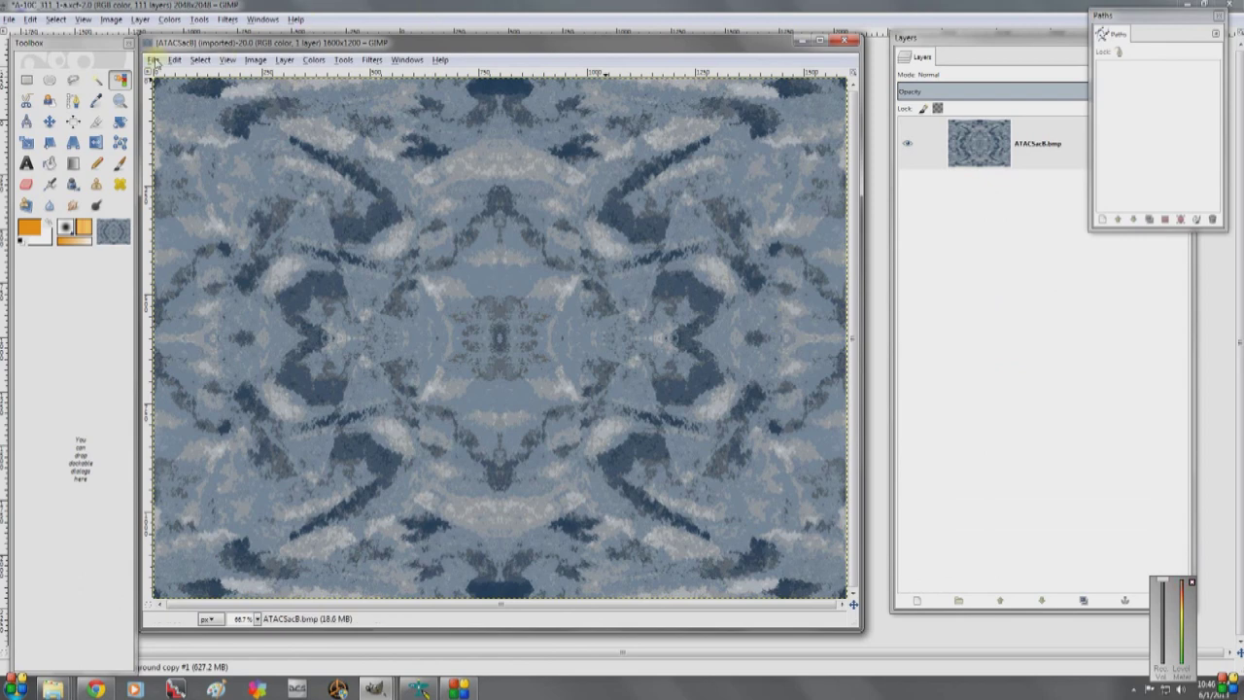
{"action": "left_click", "coordinate": [154, 60]}
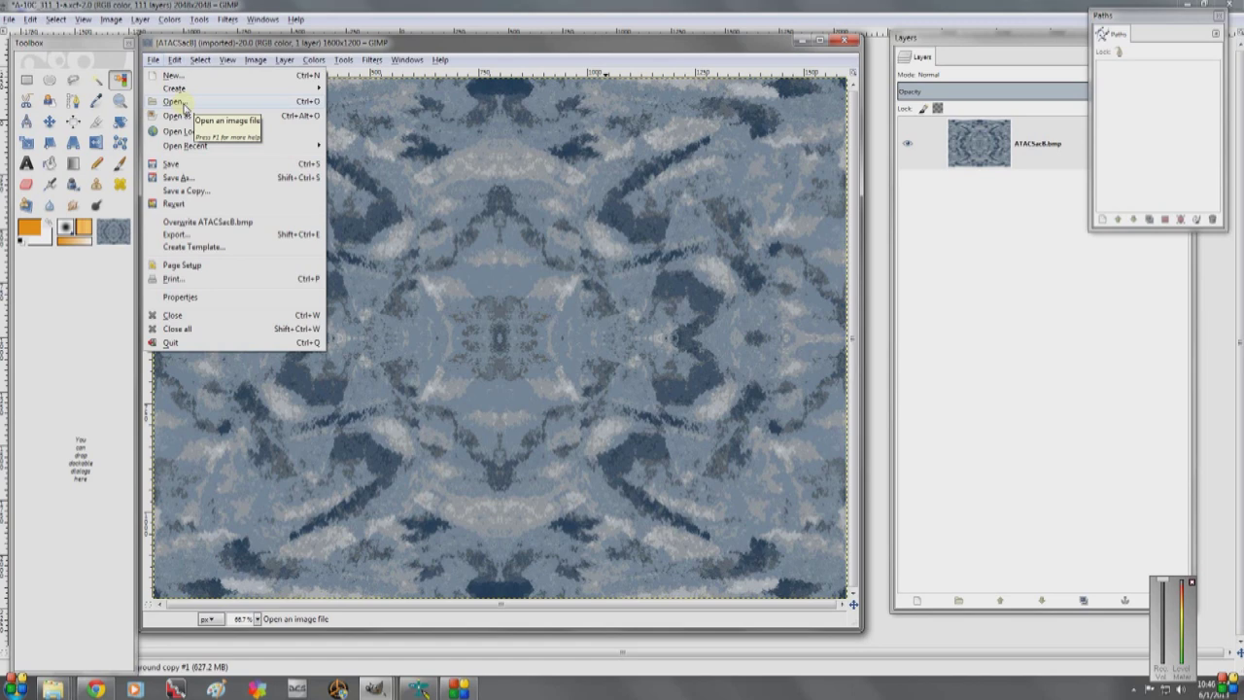
{"action": "left_click", "coordinate": [541, 149]}
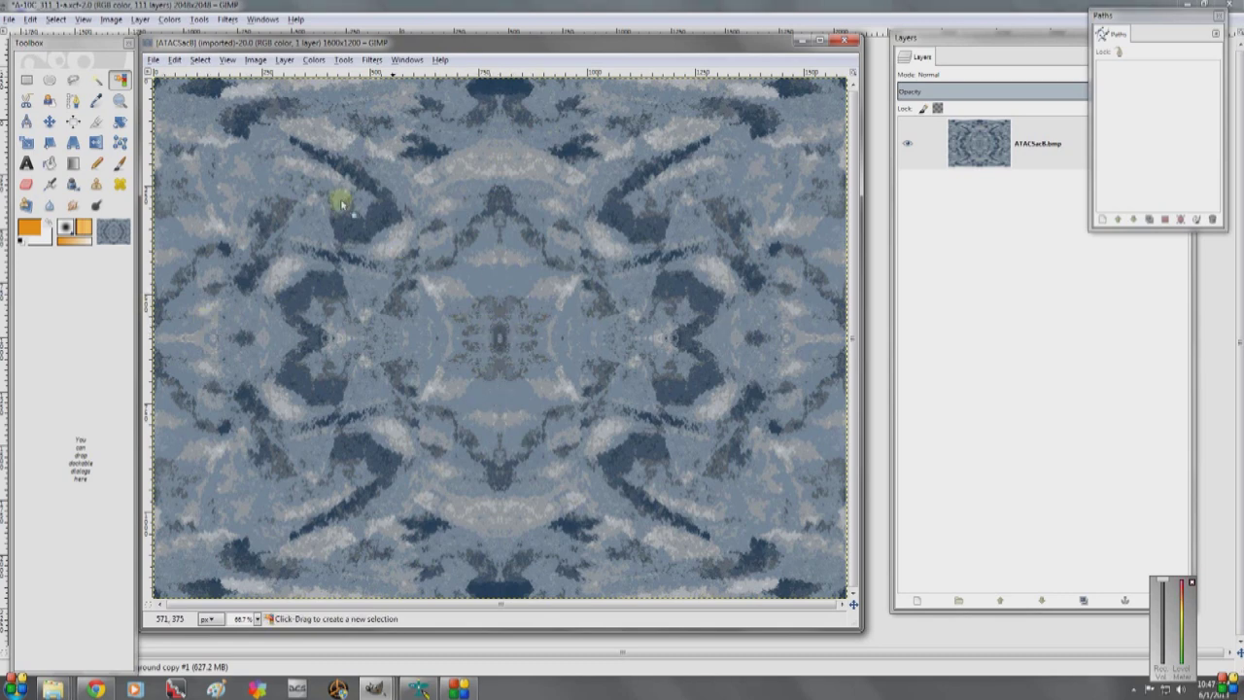
{"action": "left_click", "coordinate": [175, 60]}
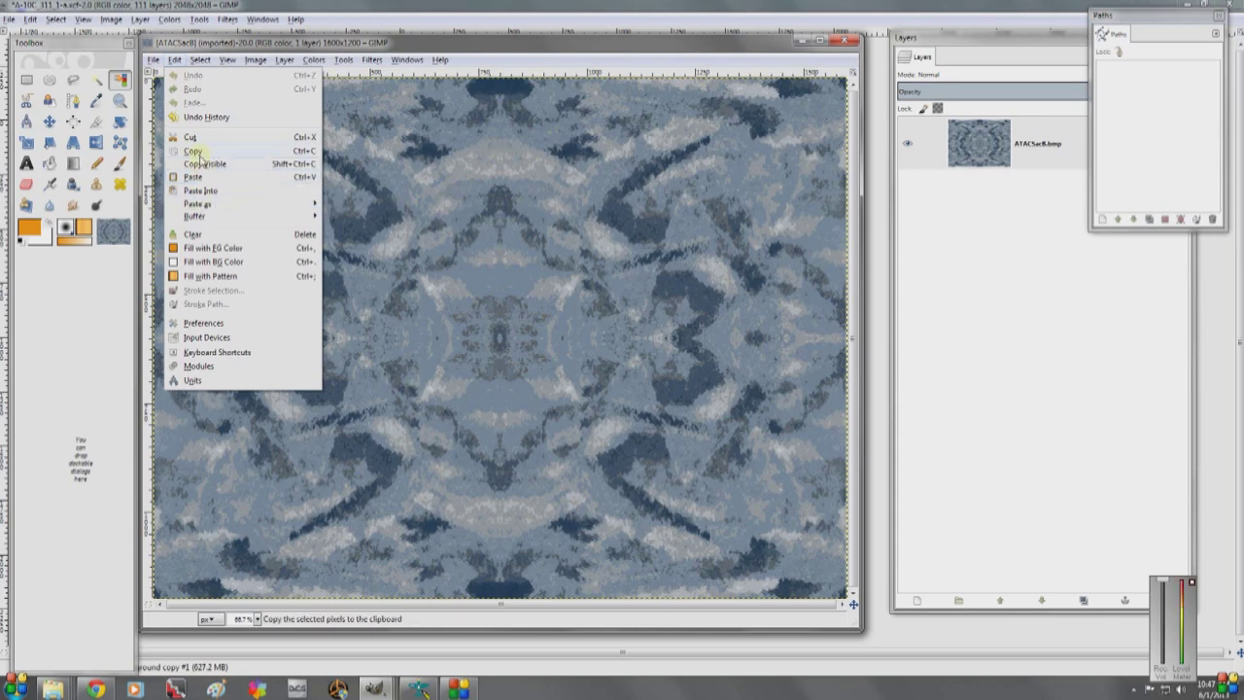
{"action": "left_click", "coordinate": [201, 152]}
- Close the camo image window and select the Background copy #1 layer
{"action": "left_click", "coordinate": [850, 42]}
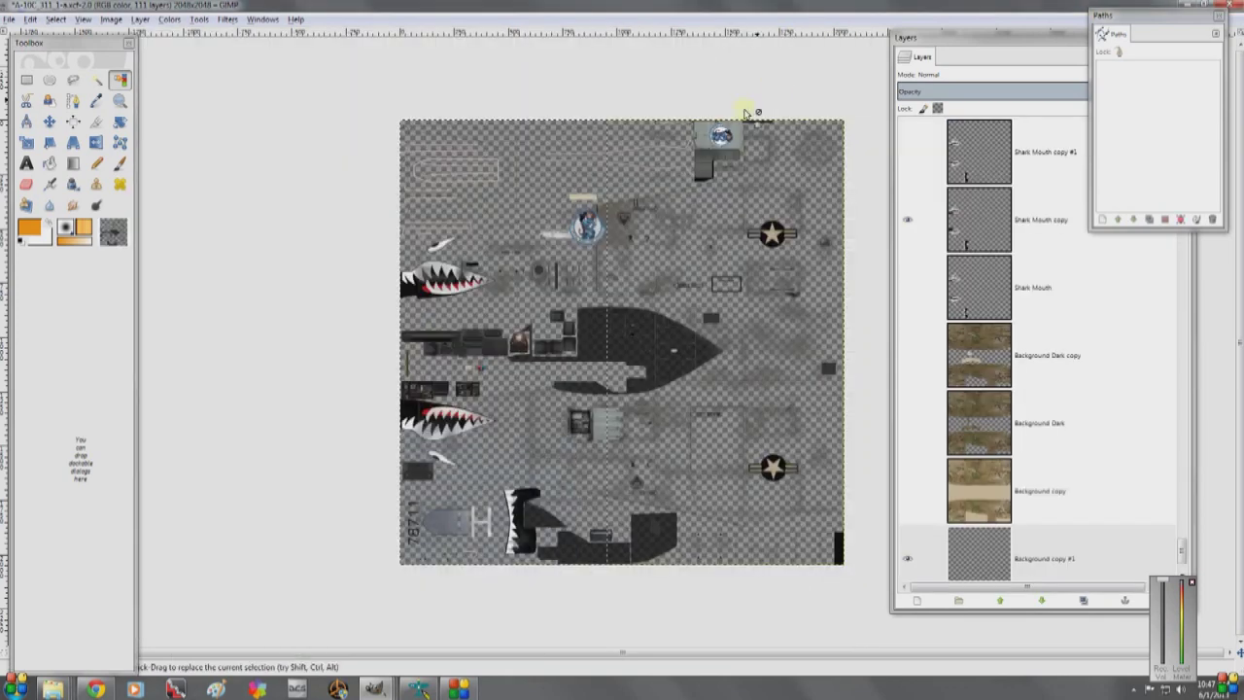
{"action": "left_click", "coordinate": [1040, 544]}
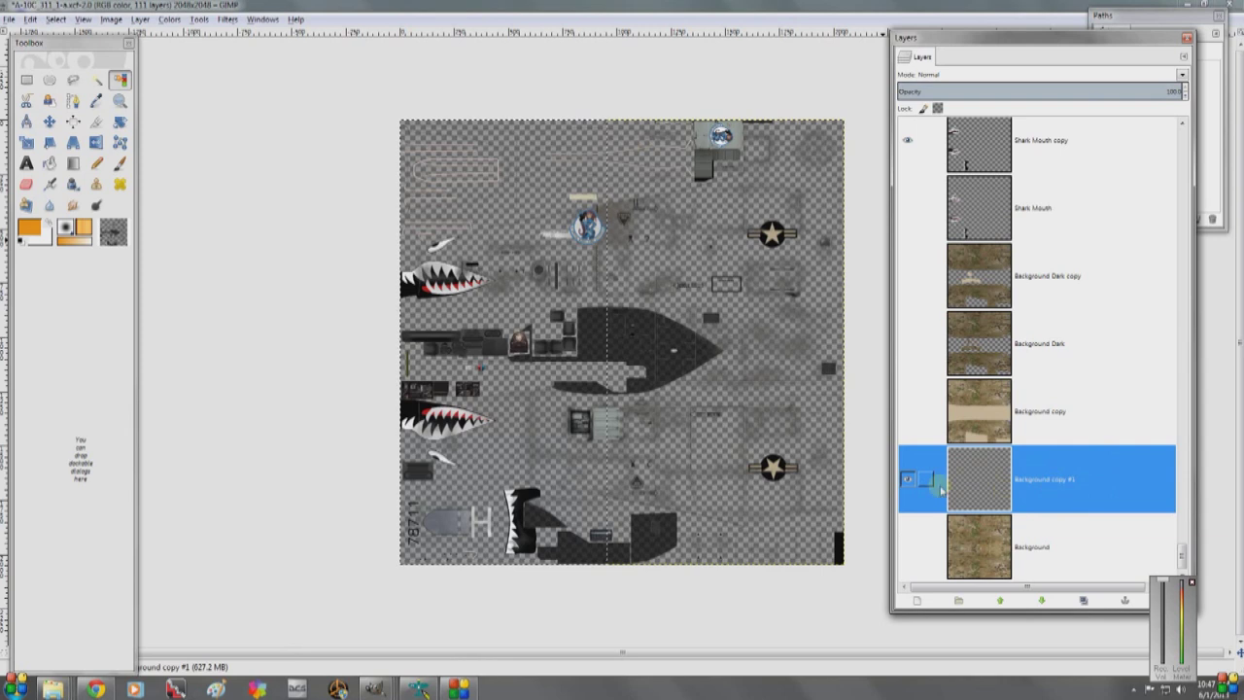
{"action": "left_click", "coordinate": [1081, 478]}
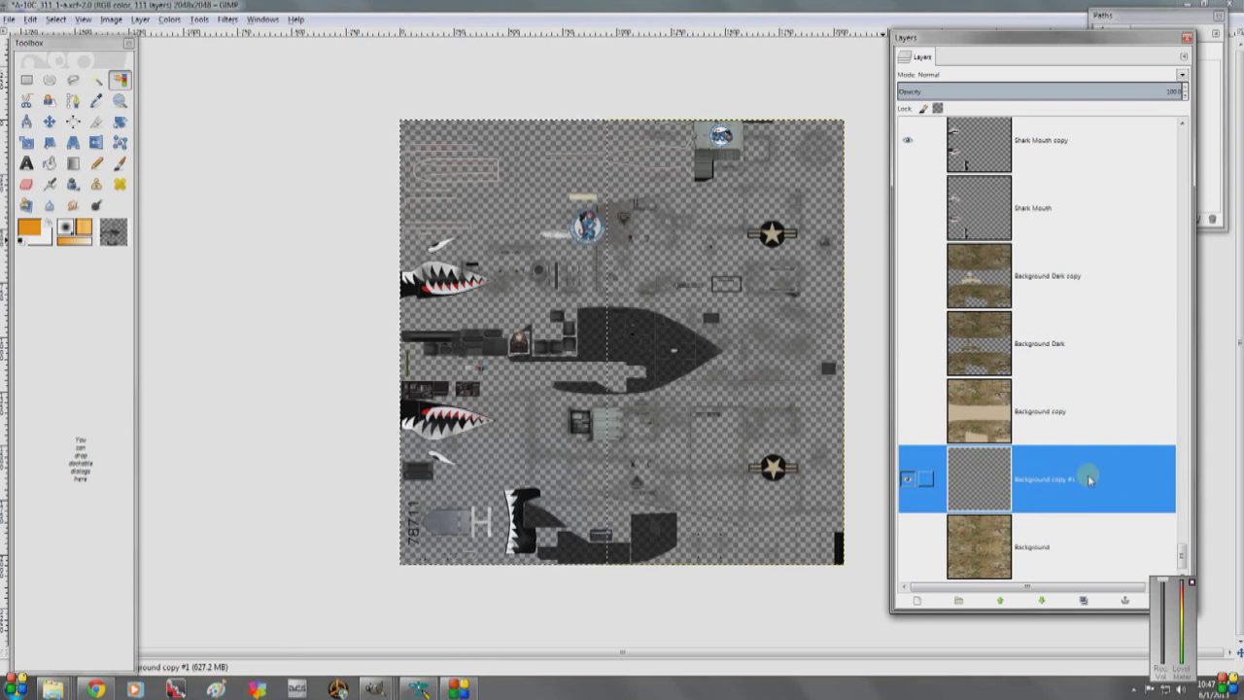
{"action": "left_click", "coordinate": [1036, 481]}
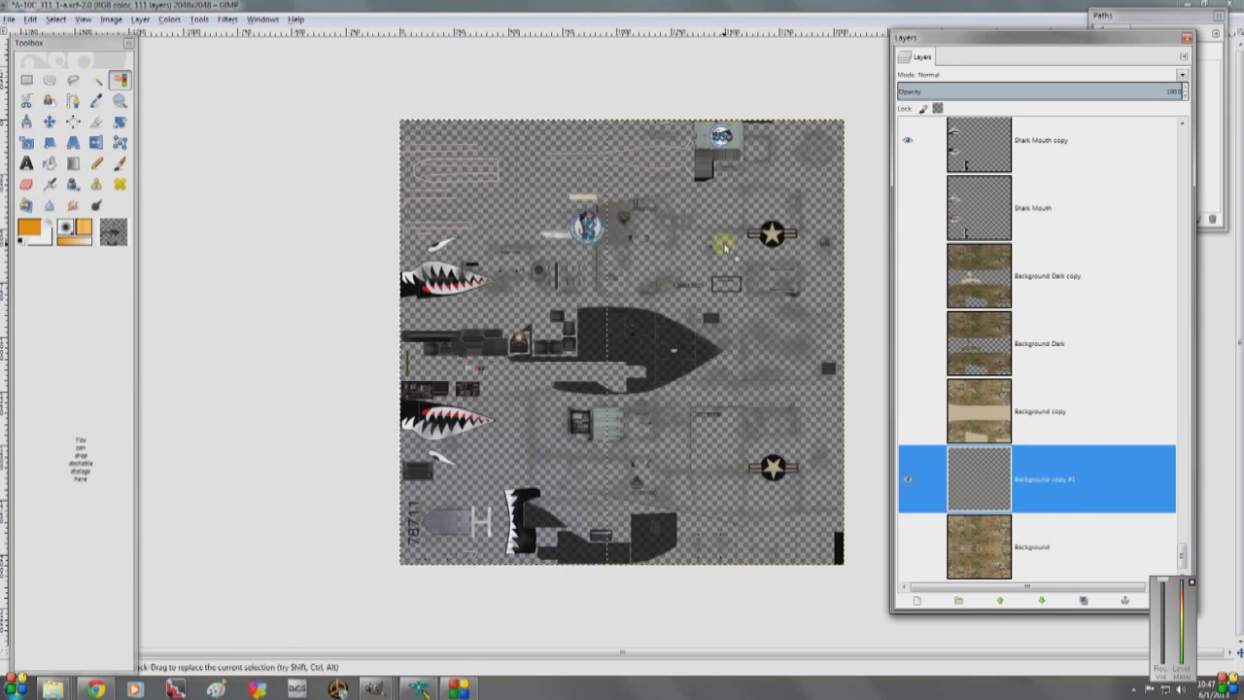
- Clear the texture's selection and paste the copied camo onto Background copy #1
{"action": "left_click", "coordinate": [30, 20]}
{"action": "left_click", "coordinate": [81, 59]}
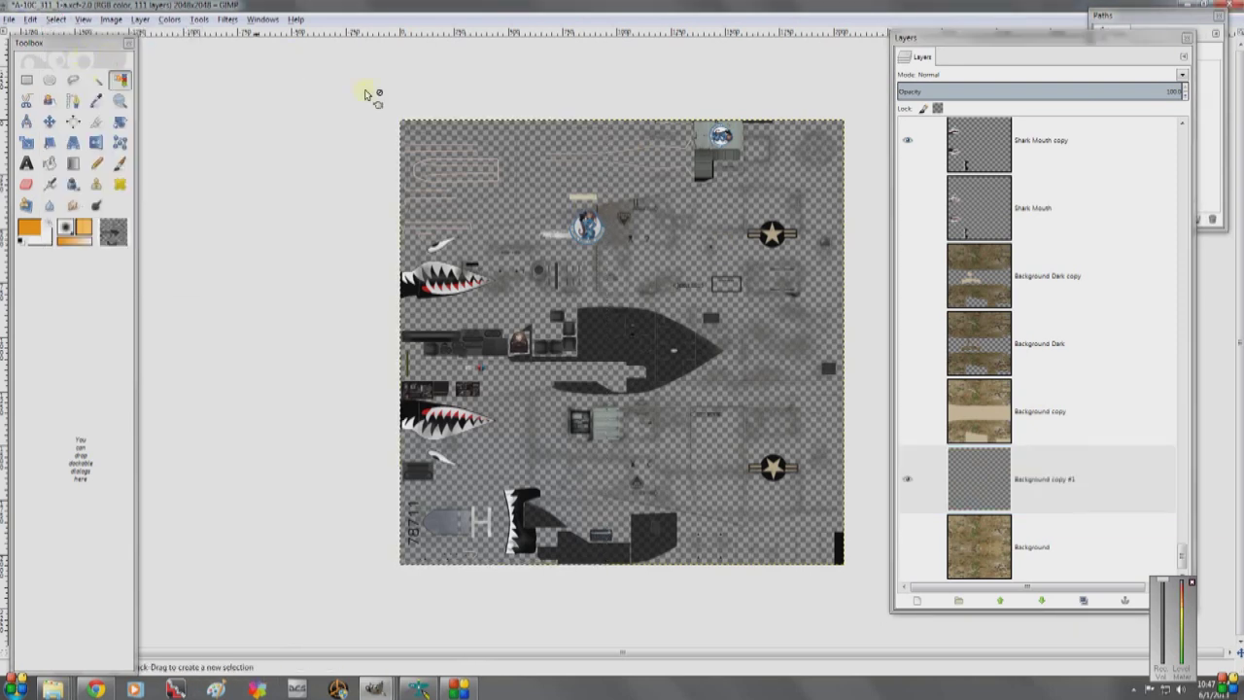
{"action": "left_click", "coordinate": [1053, 478]}
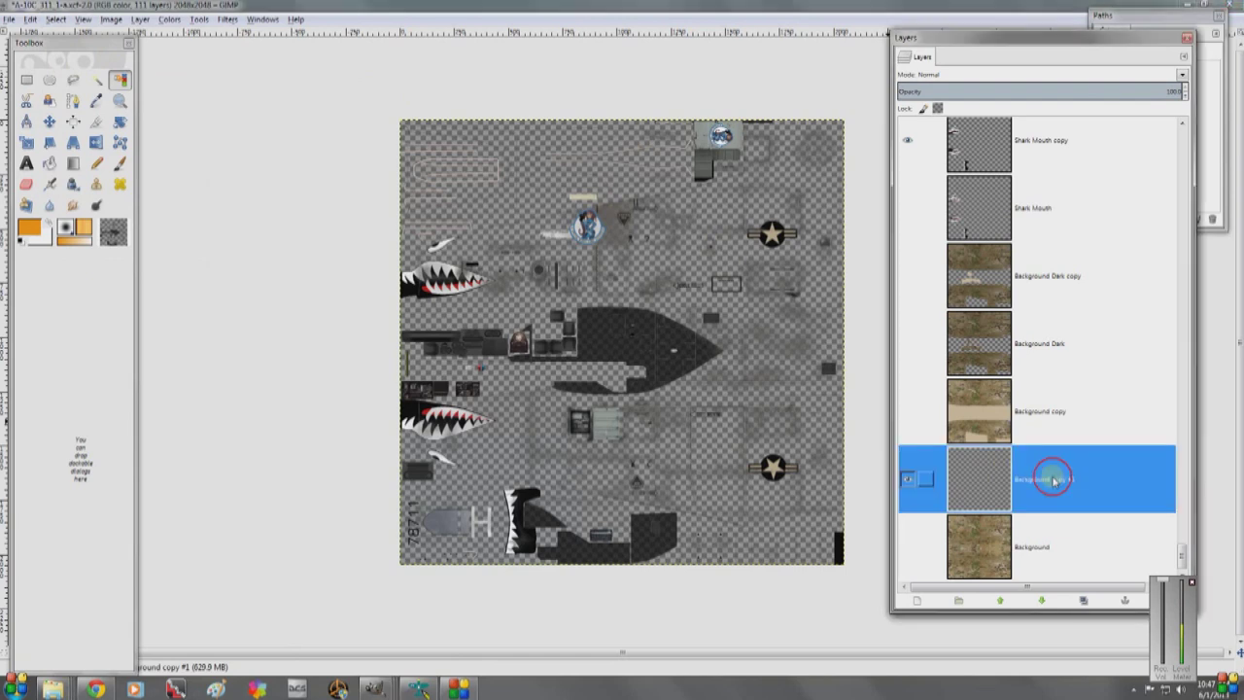
{"action": "left_click", "coordinate": [31, 20]}
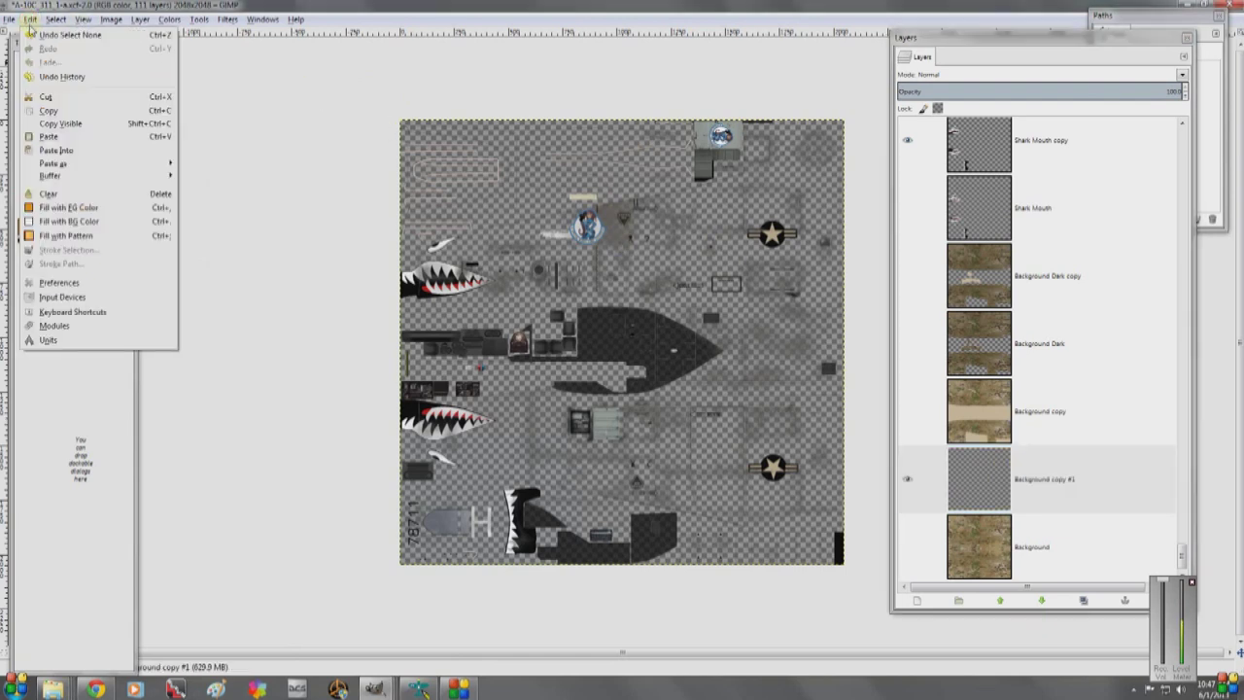
{"action": "left_click", "coordinate": [58, 128]}
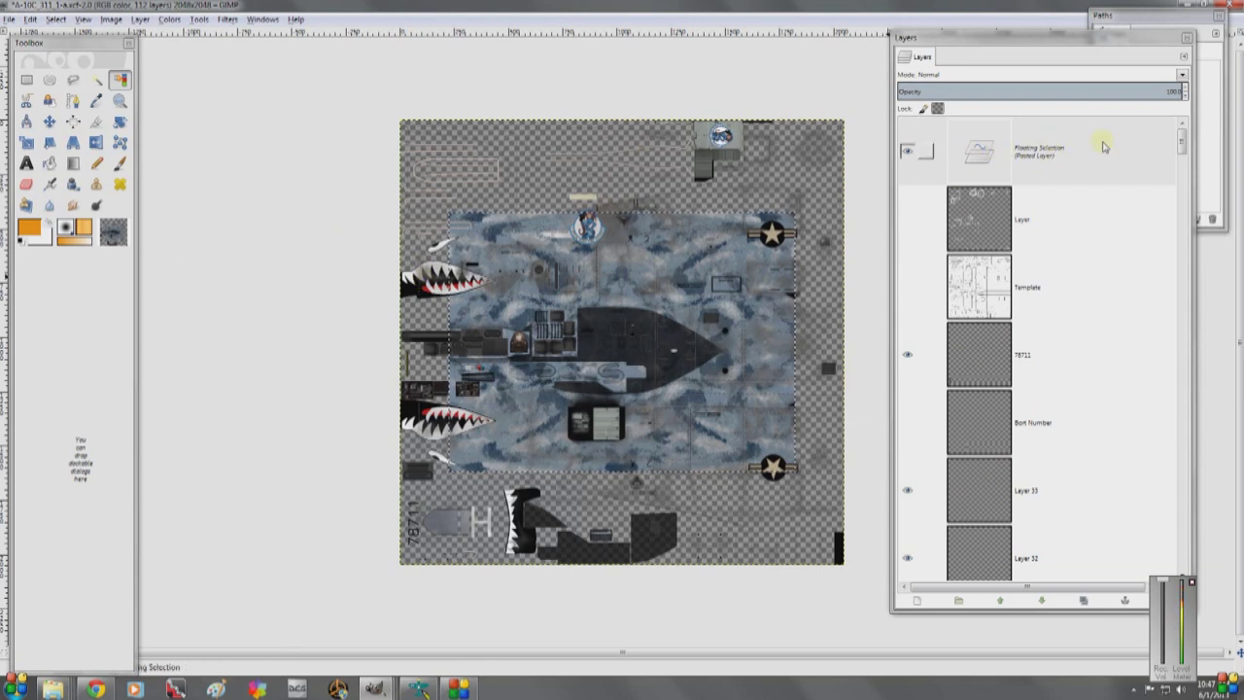
- Move the pasted camo up against the texture's top-left corner with the Move tool
{"action": "left_click", "coordinate": [49, 120]}
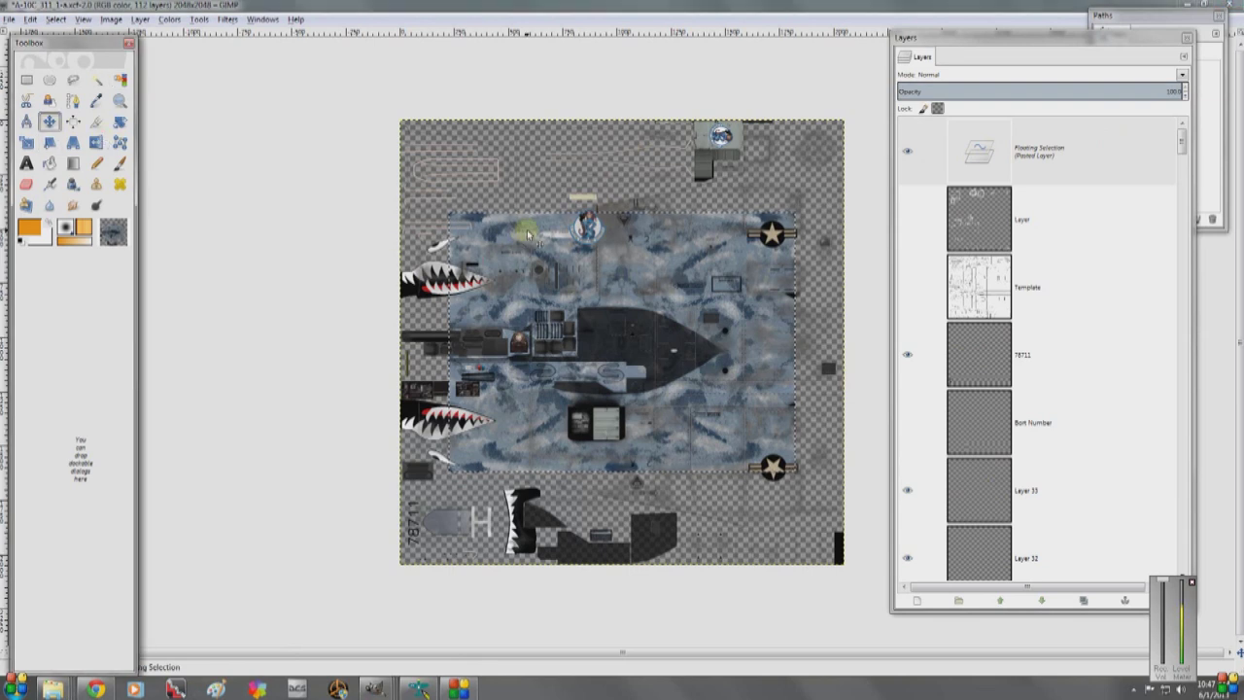
{"action": "left_click_drag", "start_coordinate": [517, 212], "coordinate": [477, 142]}
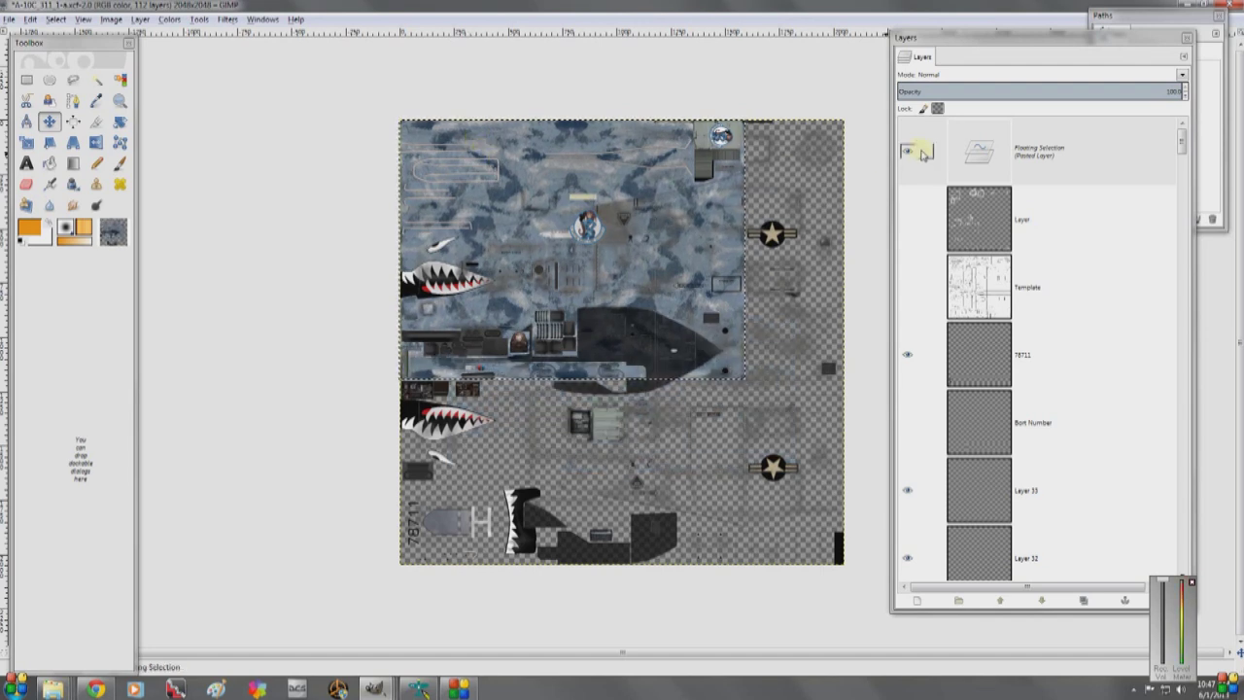
{"action": "left_click", "coordinate": [26, 142]}
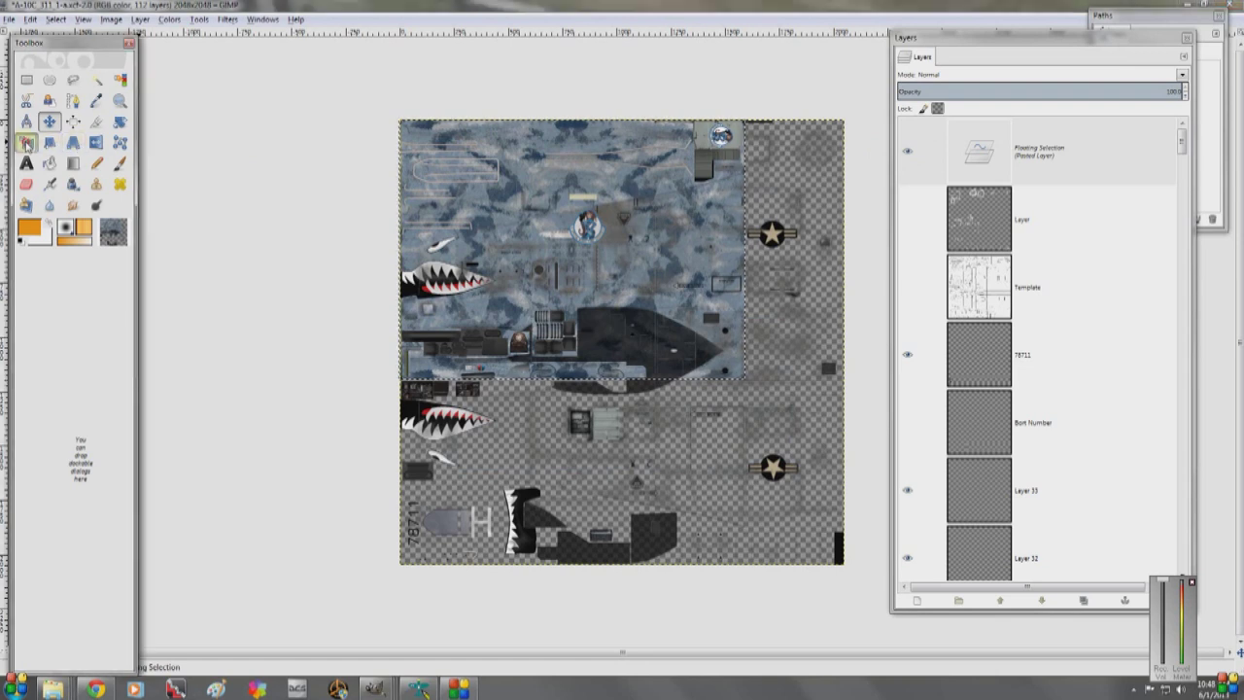
- Scale the floating camo proportionally, chain linked, until it covers the whole 2048 × 2048 texture
{"action": "left_click", "coordinate": [524, 146]}
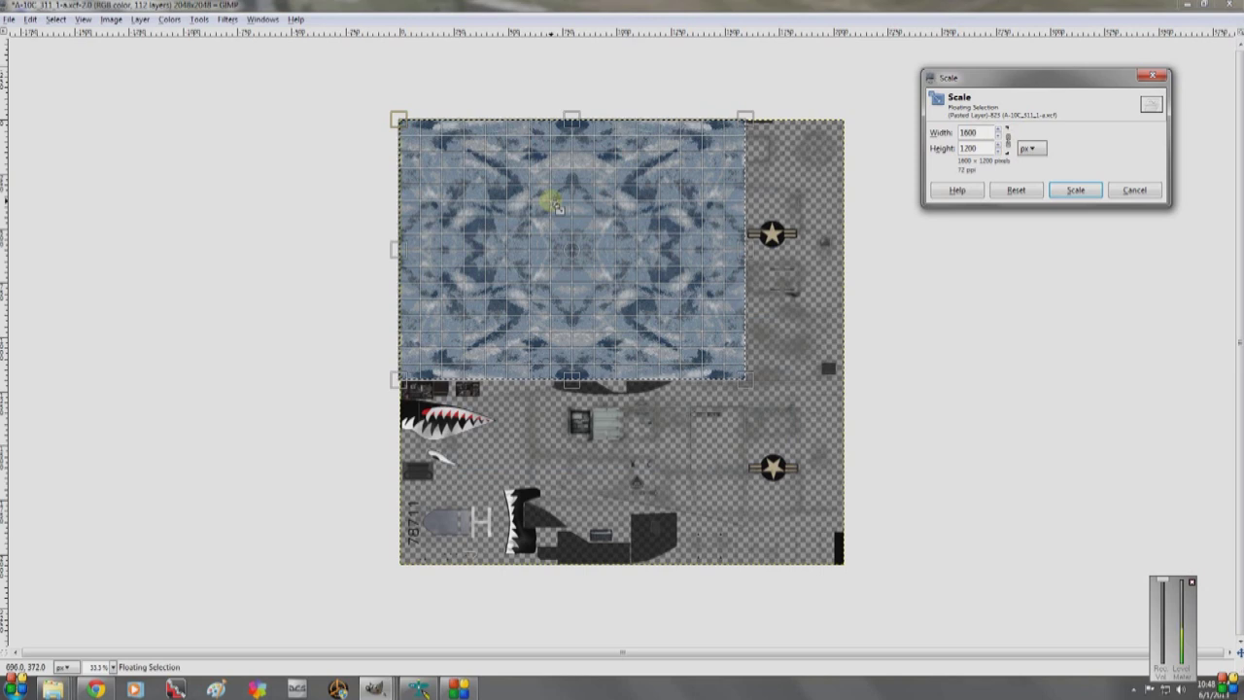
{"action": "left_click", "coordinate": [1008, 141]}
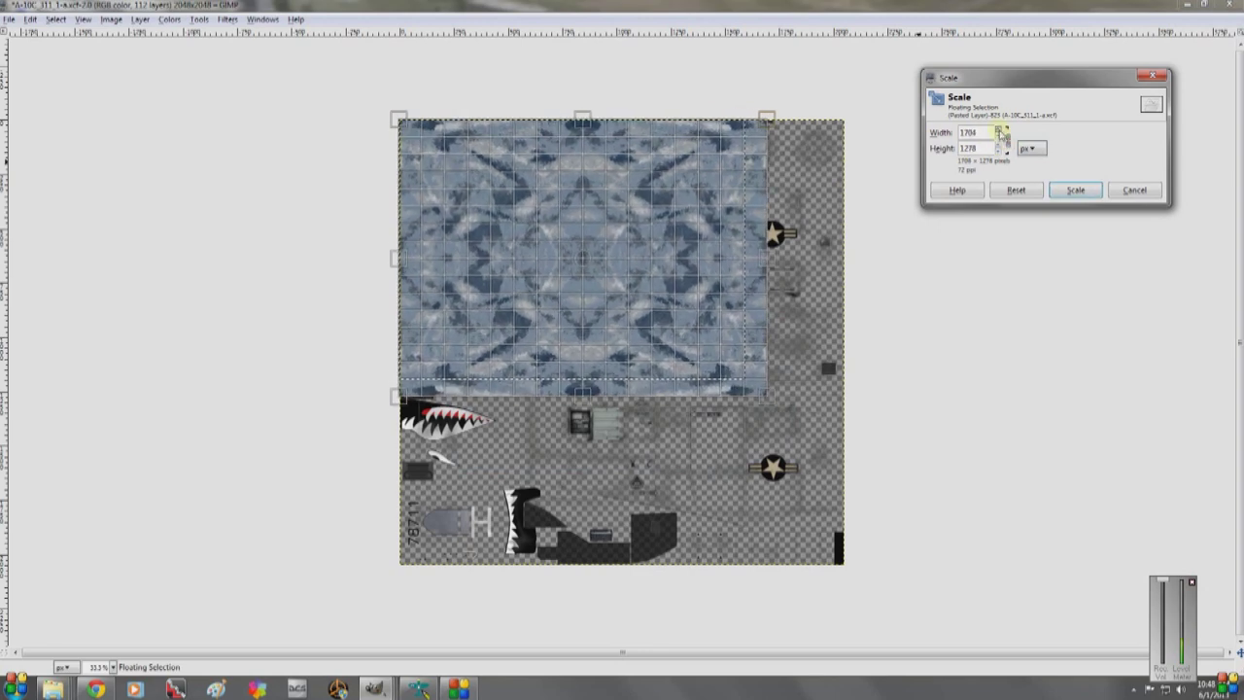
{"action": "left_click_drag", "start_coordinate": [1001, 132], "coordinate": [1002, 133]}
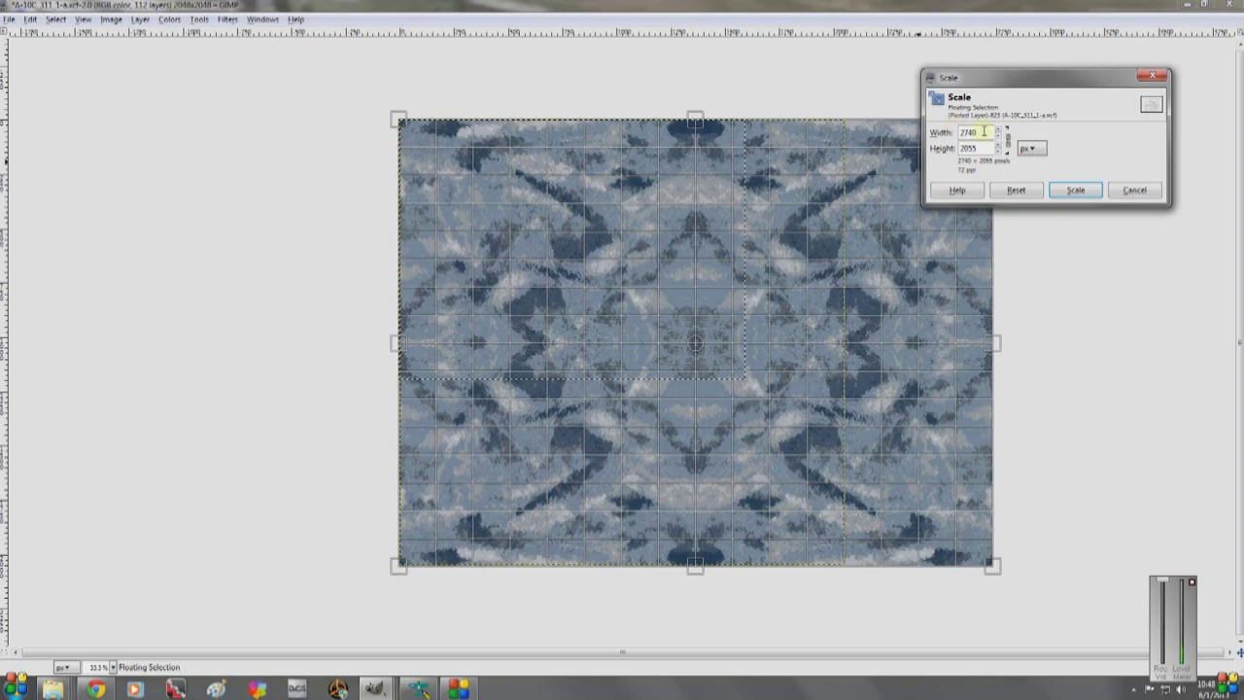
{"action": "left_click", "coordinate": [1079, 191]}
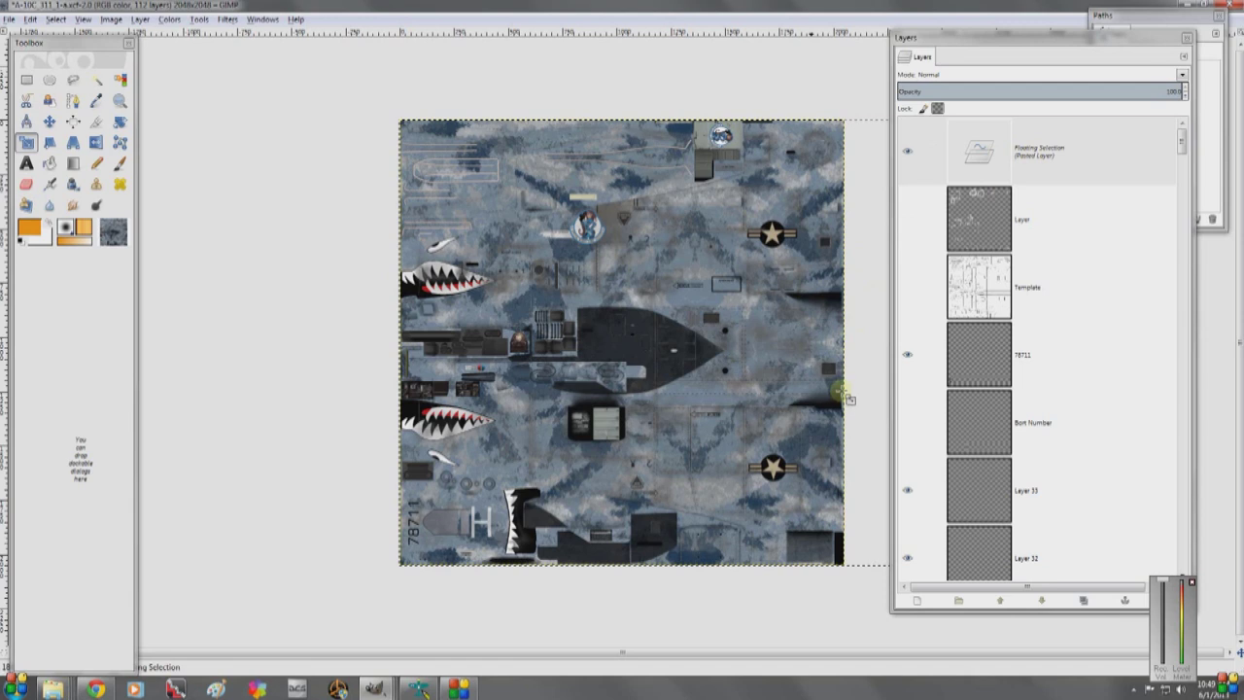
- Anchor the floating camo into Background copy #1 and duplicate it as Background copy #2
{"action": "right_click", "coordinate": [1032, 156]}
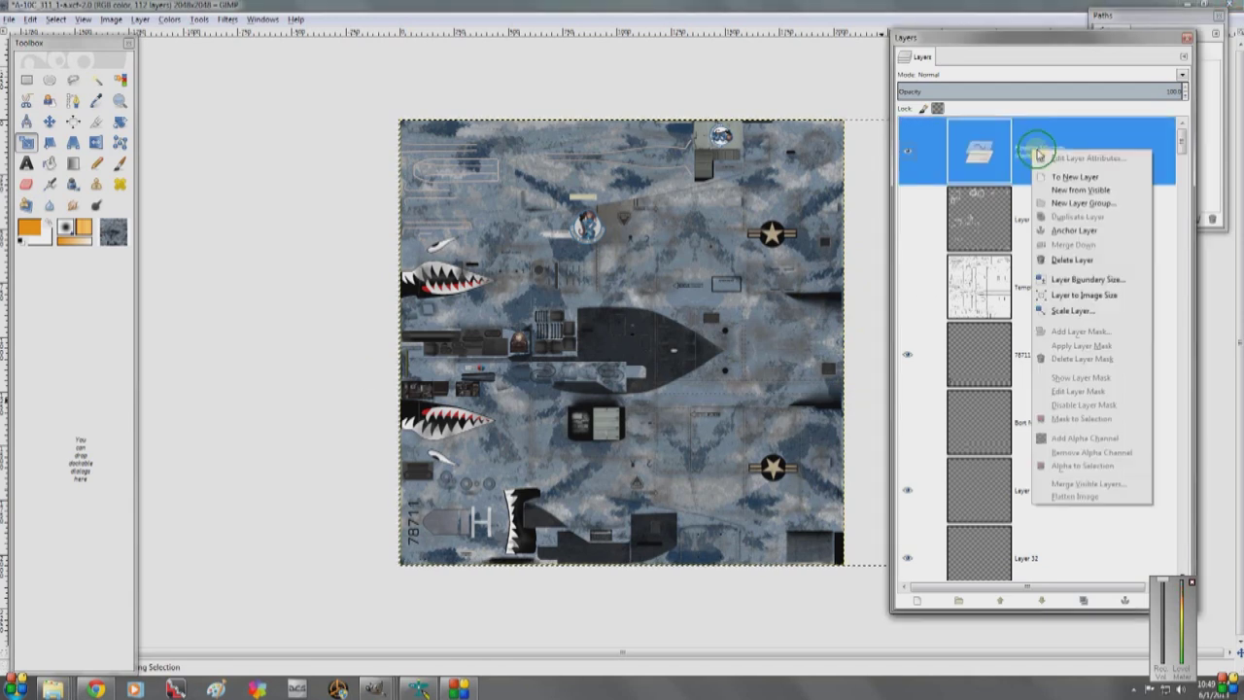
{"action": "left_click", "coordinate": [1065, 236]}
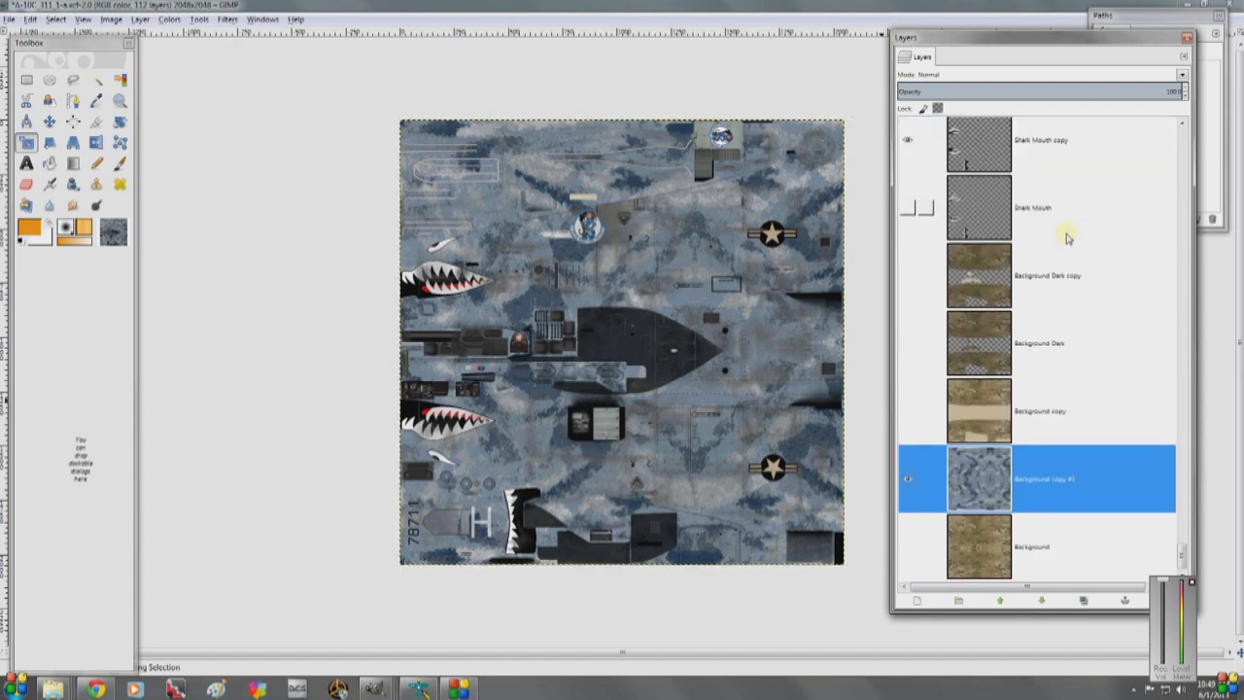
{"action": "right_click", "coordinate": [1036, 472]}
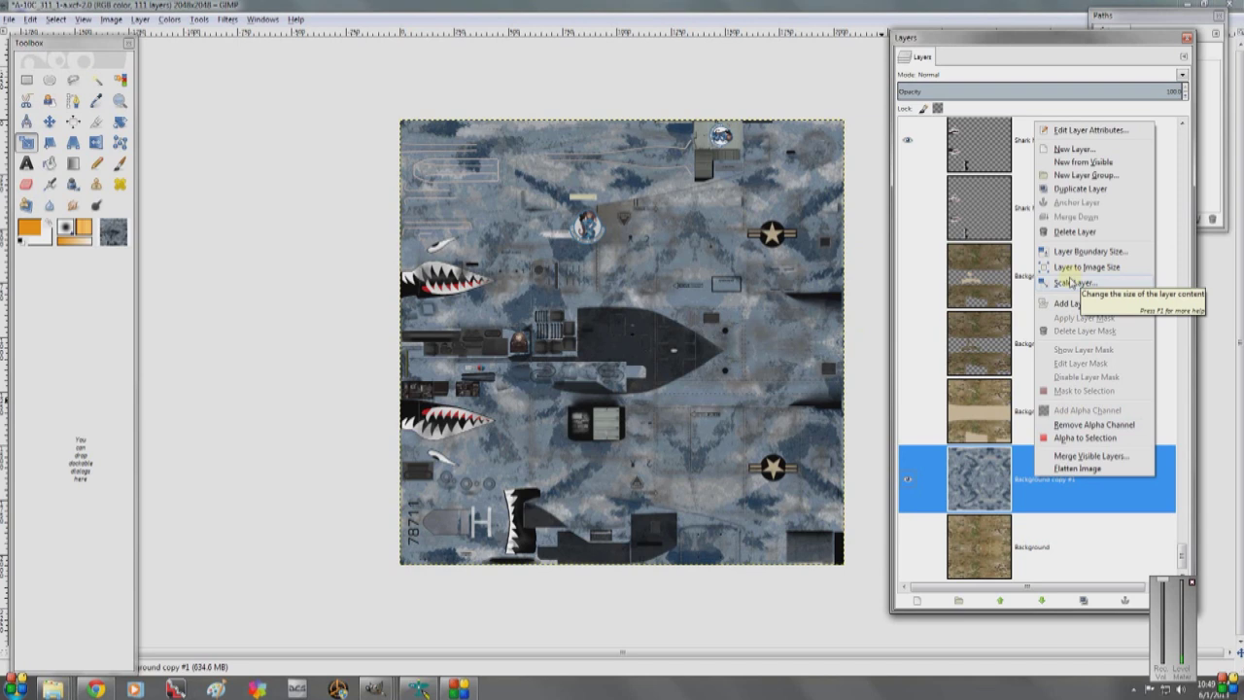
{"action": "left_click", "coordinate": [1073, 191]}
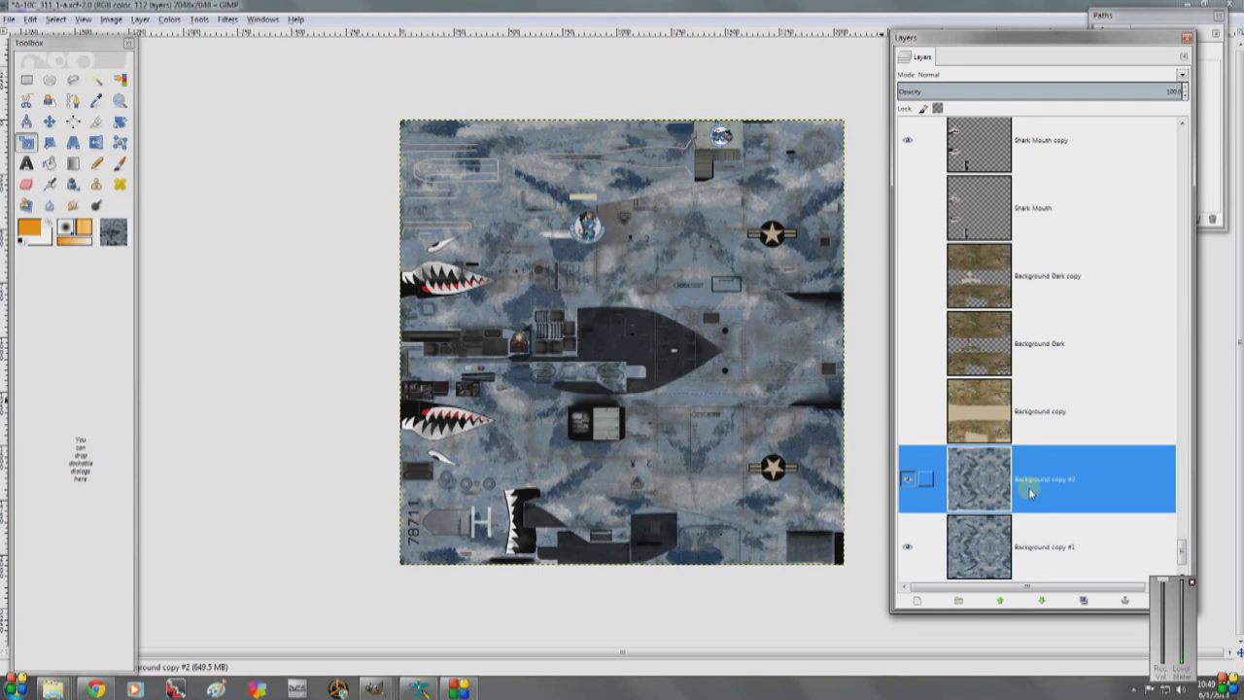
- Show Background Dark while hiding Background Dark copy and Background copy #2
{"action": "left_click", "coordinate": [910, 345]}
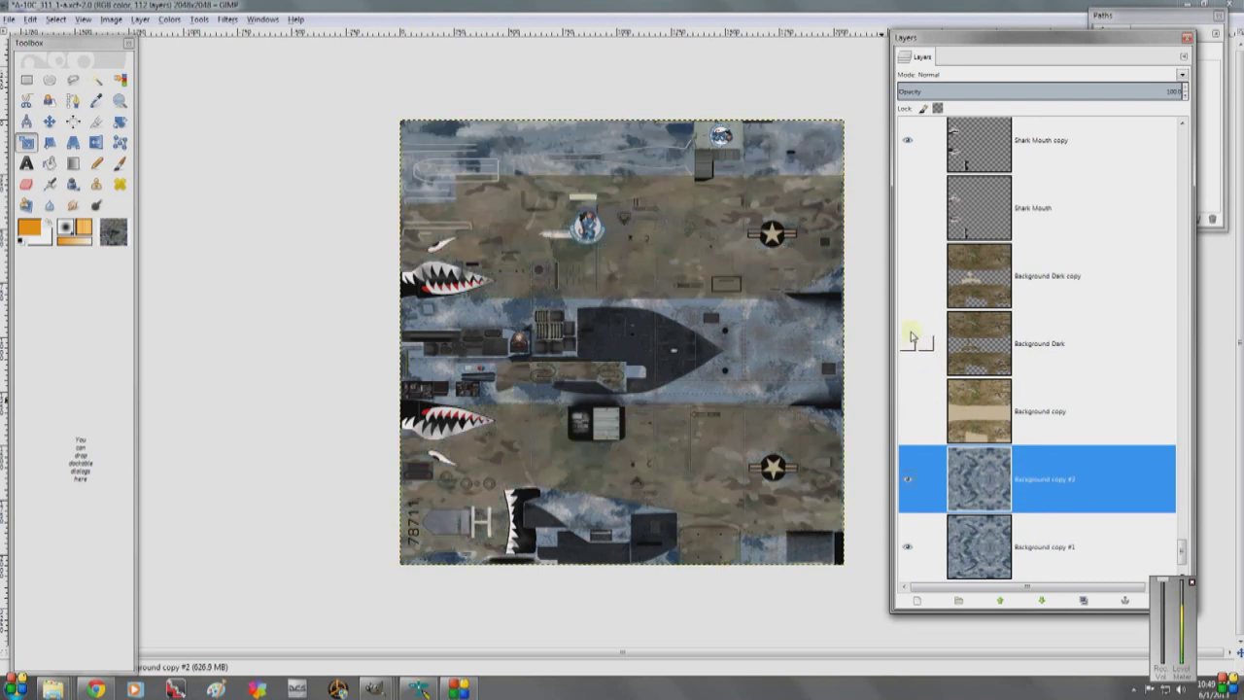
{"action": "left_click", "coordinate": [909, 276]}
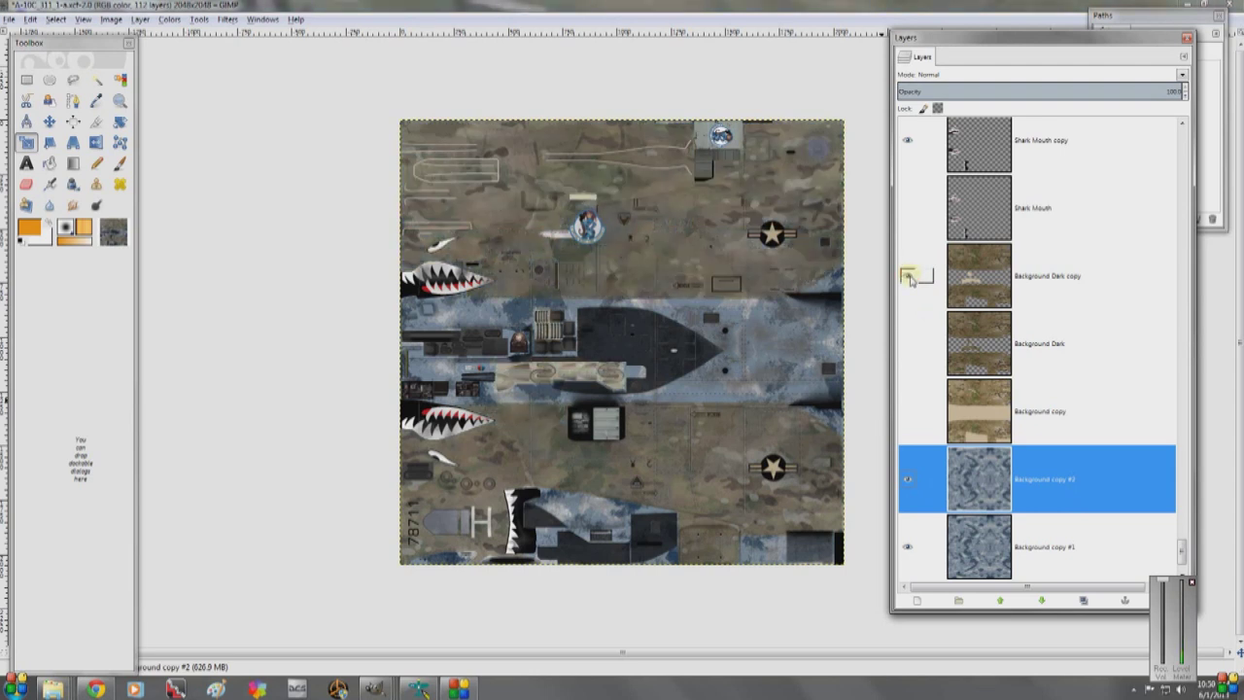
{"action": "left_click", "coordinate": [908, 277]}
{"action": "left_click", "coordinate": [907, 343]}
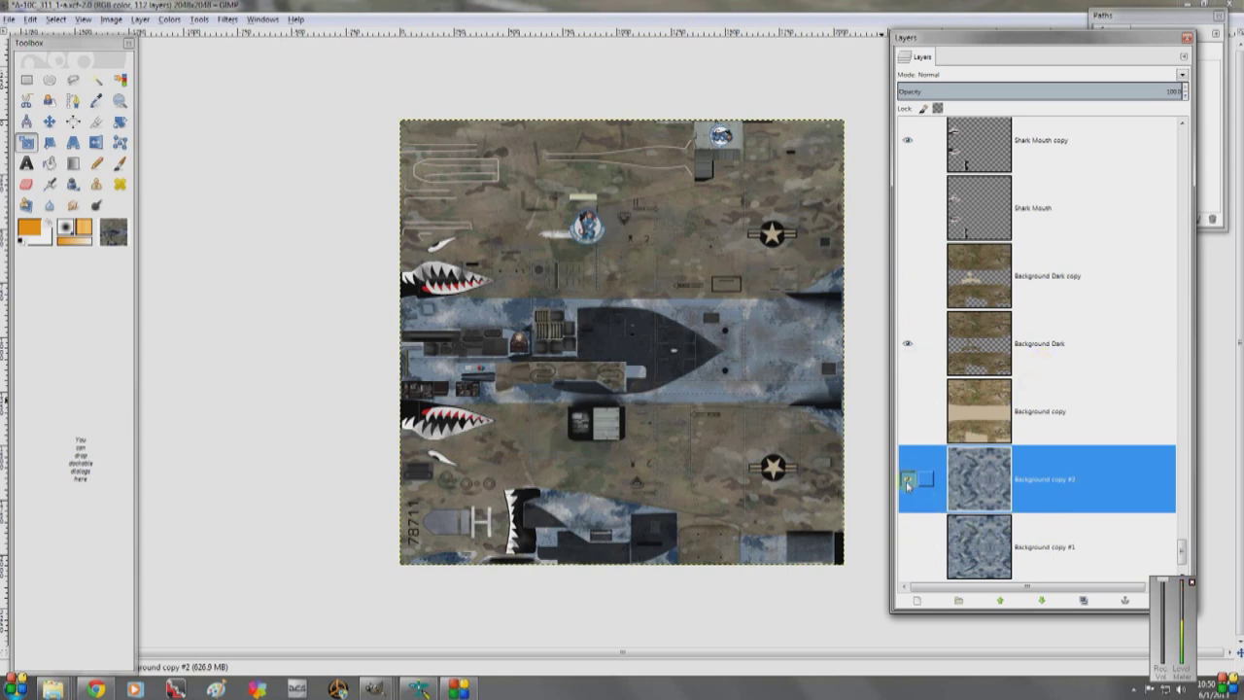
{"action": "left_click", "coordinate": [906, 479]}
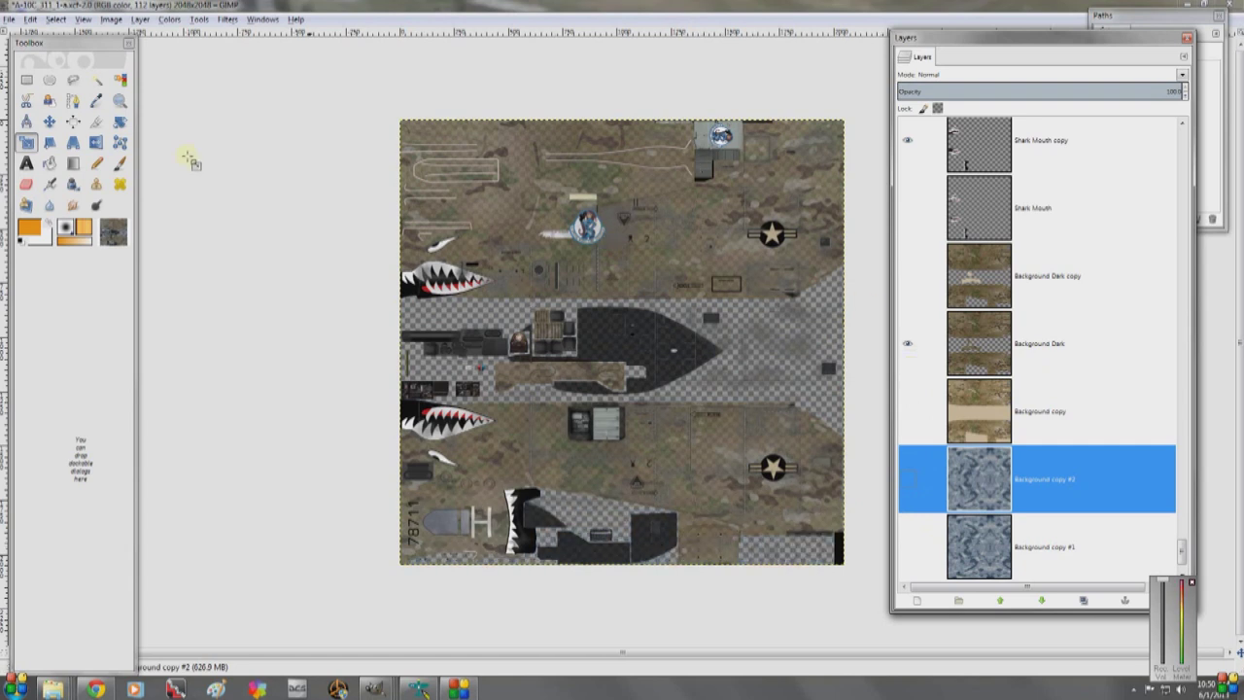
- Remove the stray rectangle selection on the texture with Select > None
{"action": "left_click", "coordinate": [122, 81]}
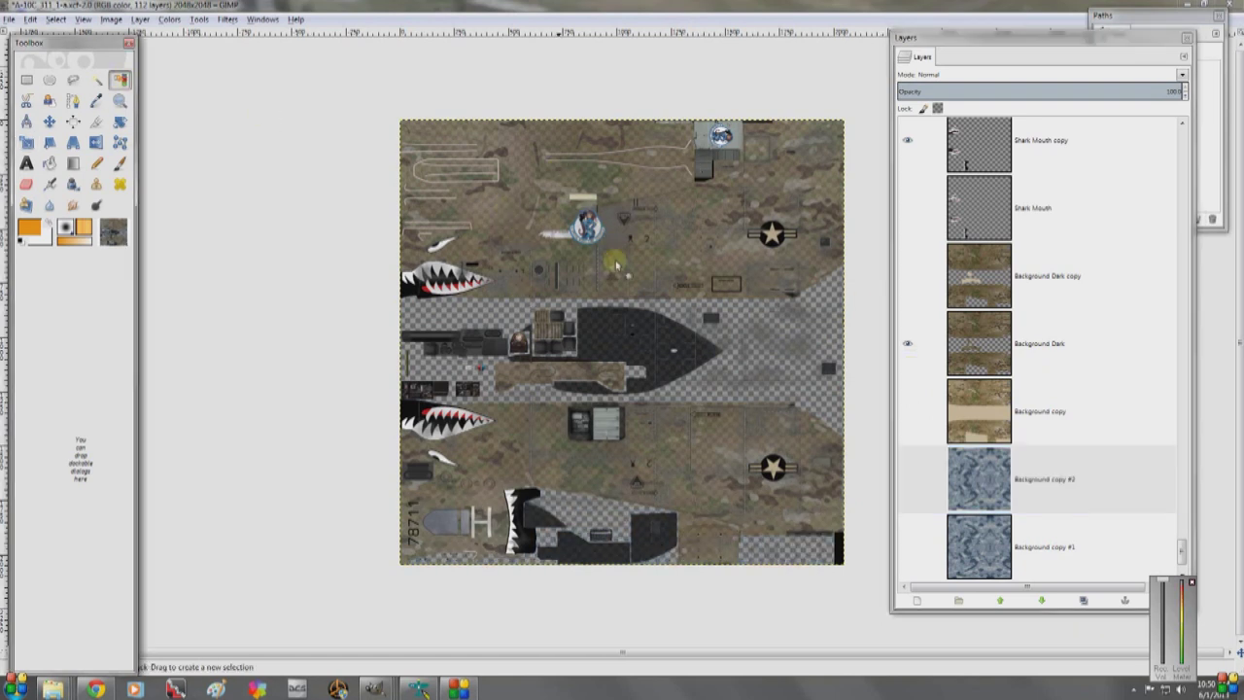
{"action": "left_click", "coordinate": [722, 230]}
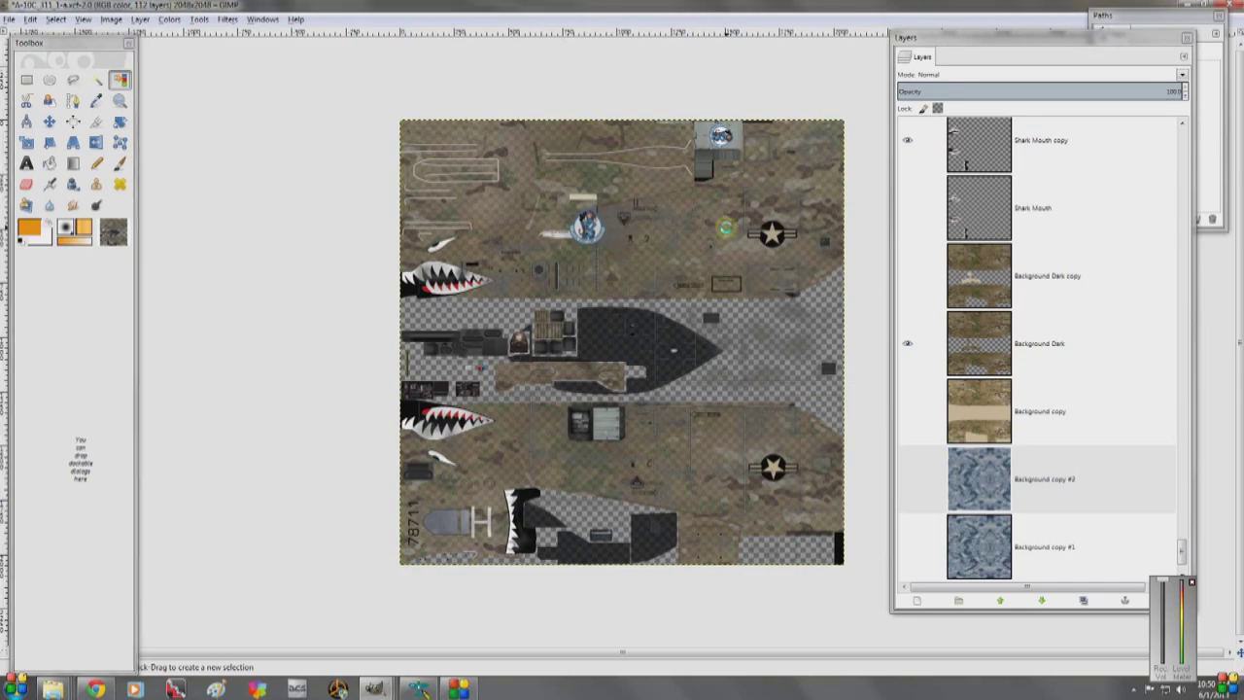
{"action": "left_click", "coordinate": [757, 286]}
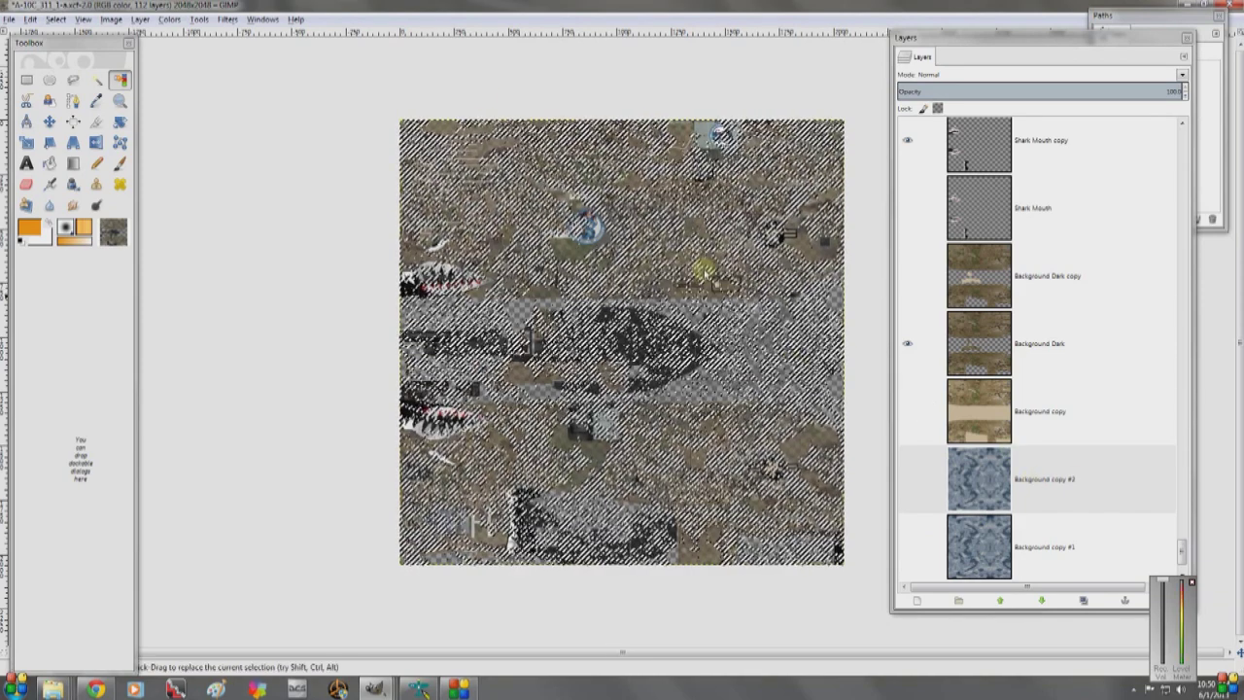
{"action": "left_click", "coordinate": [56, 20]}
{"action": "left_click", "coordinate": [64, 42]}
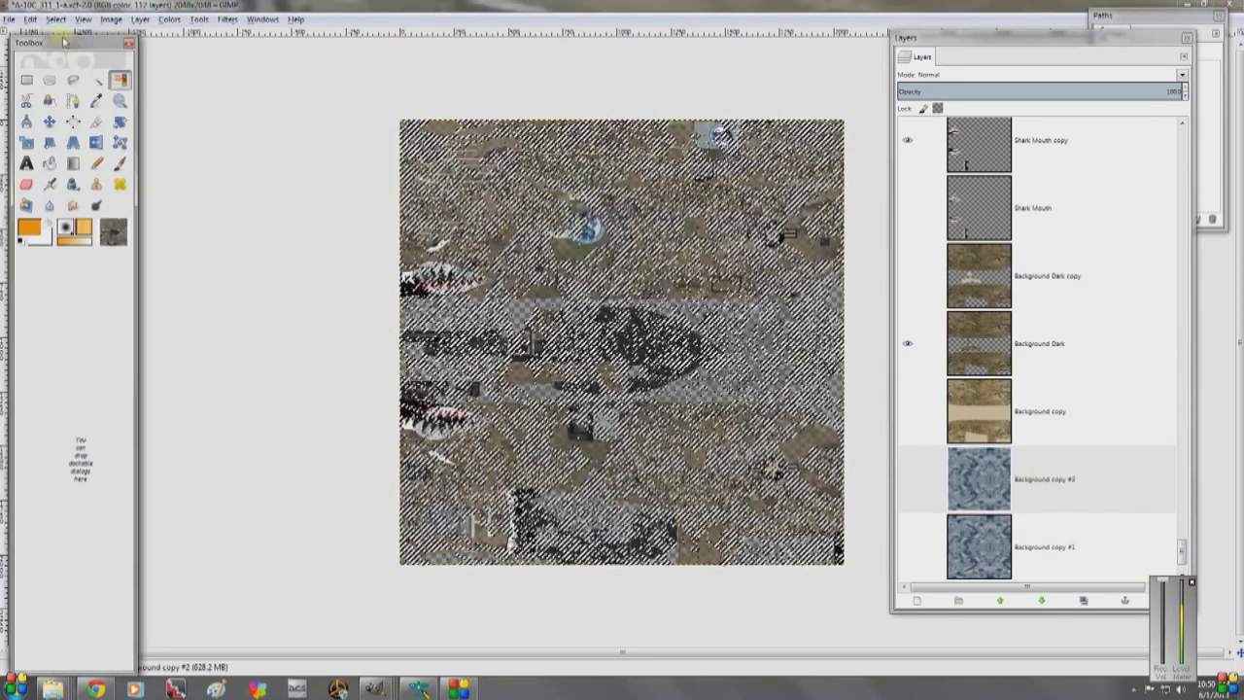
{"action": "left_click", "coordinate": [56, 19]}
{"action": "left_click", "coordinate": [61, 48]}
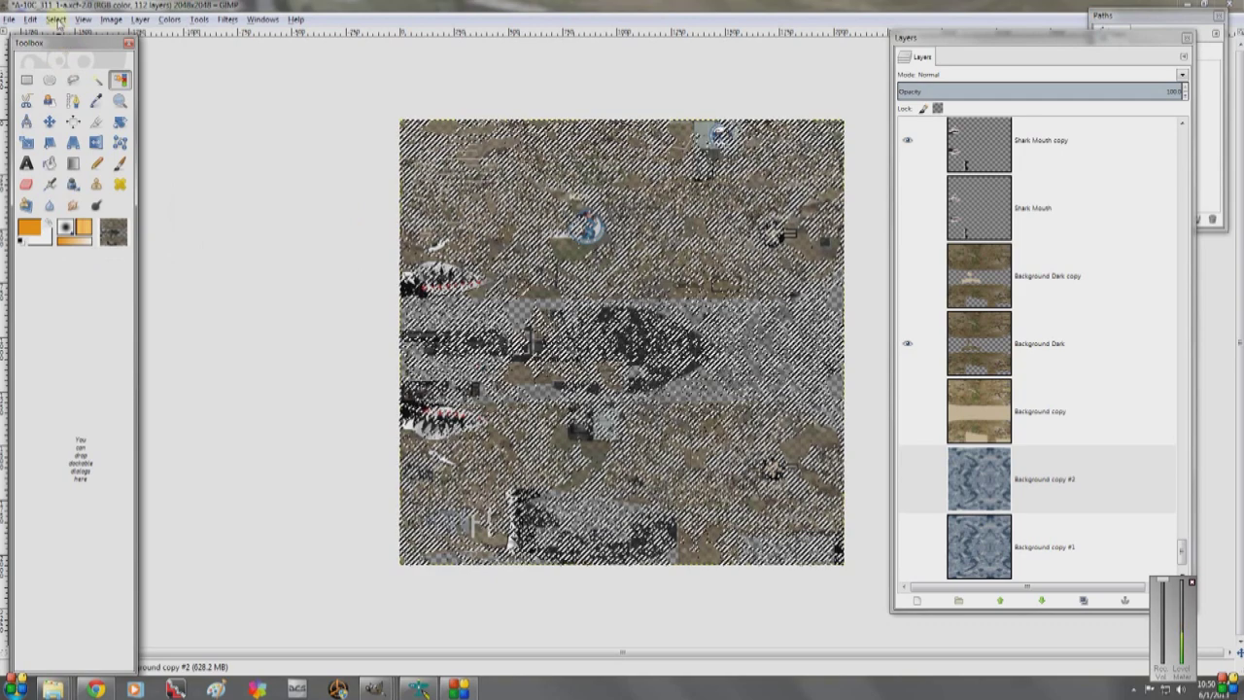
{"action": "left_click", "coordinate": [55, 19]}
{"action": "left_click", "coordinate": [68, 53]}
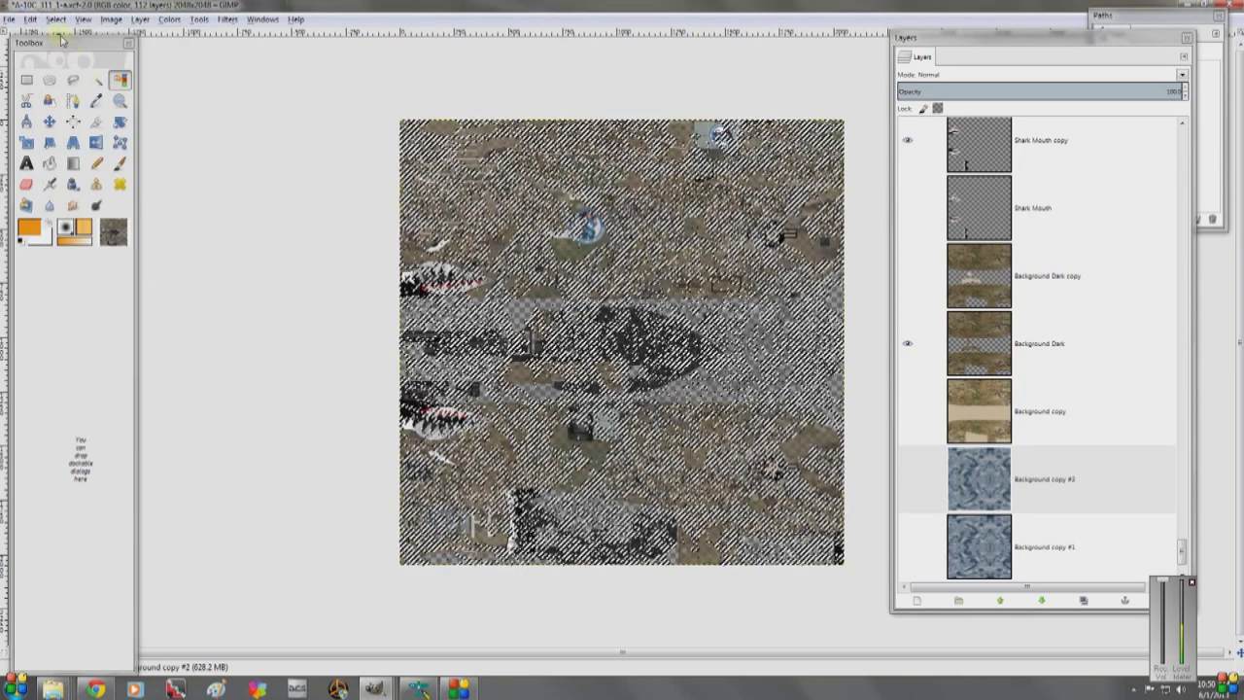
{"action": "left_click", "coordinate": [56, 19]}
{"action": "left_click", "coordinate": [61, 52]}
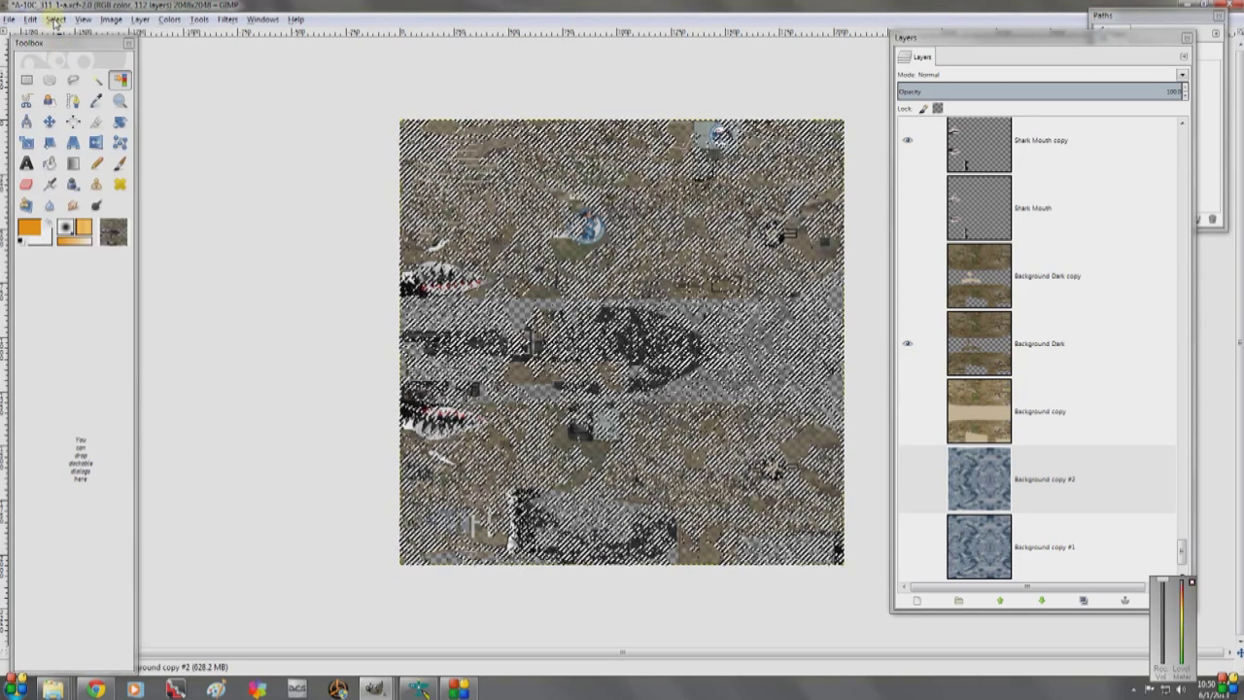
- Select Background Dark's transparent band areas with Select by Color, subtracting unwanted parts
{"action": "left_click", "coordinate": [55, 20]}
{"action": "left_click", "coordinate": [66, 51]}
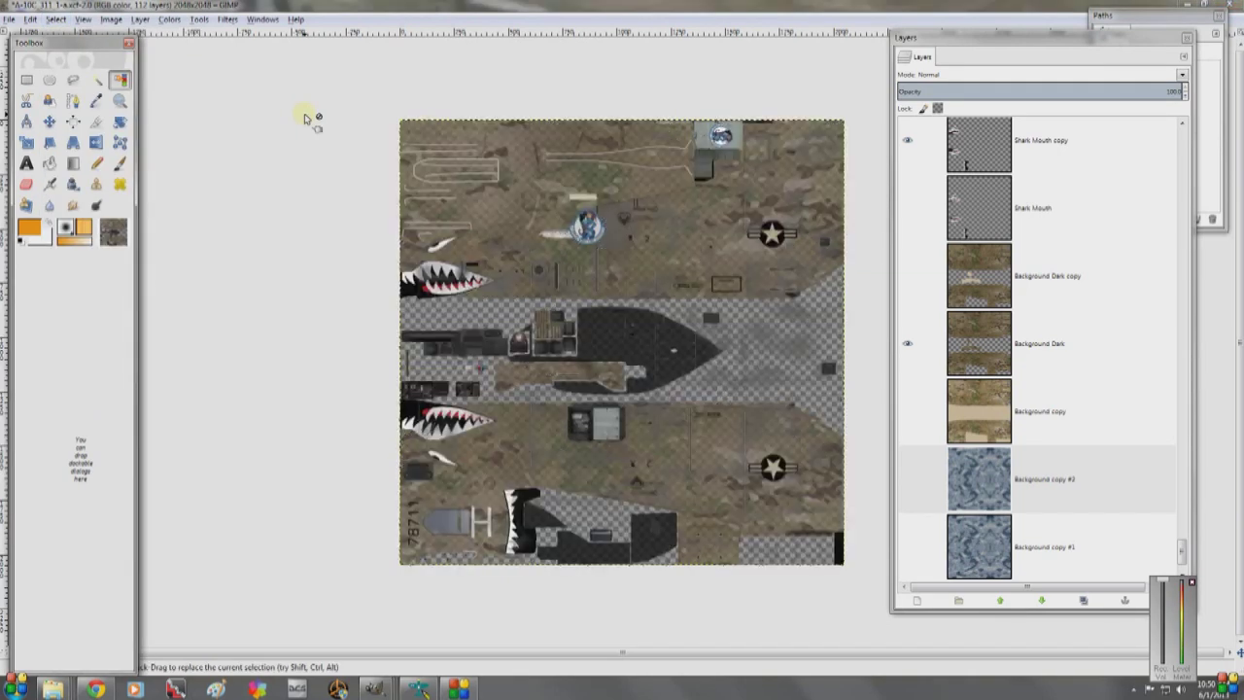
{"action": "left_click", "coordinate": [1054, 344]}
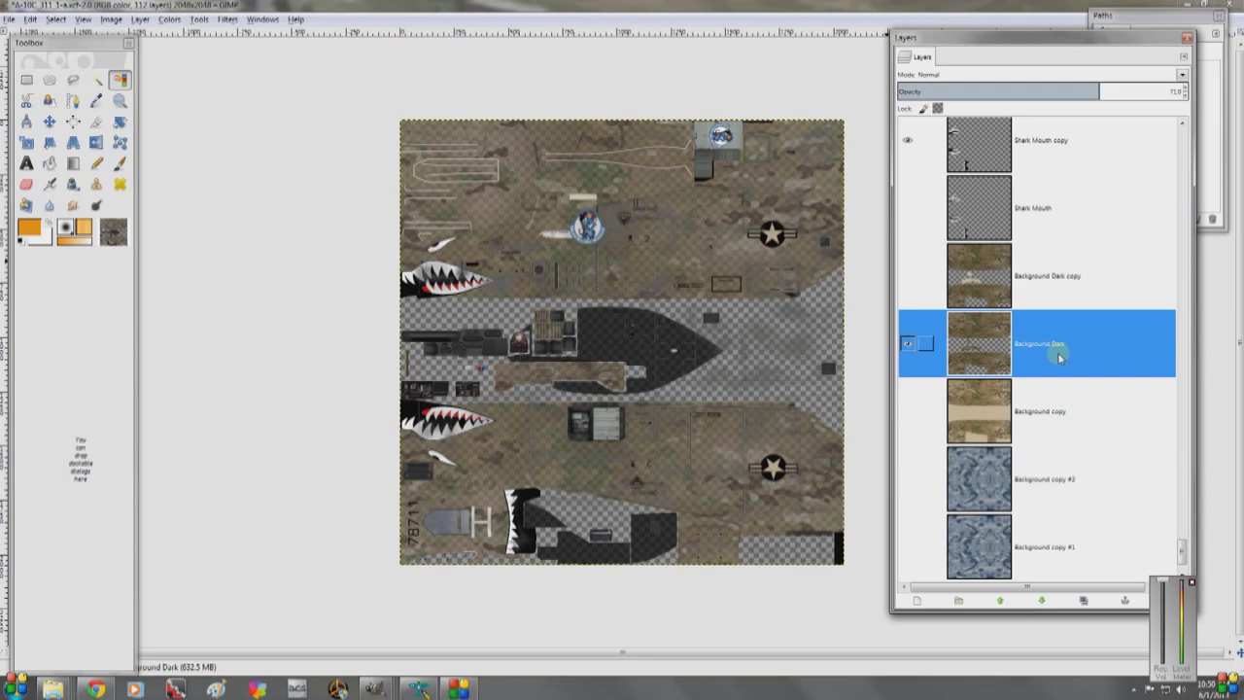
{"action": "left_click", "coordinate": [549, 249]}
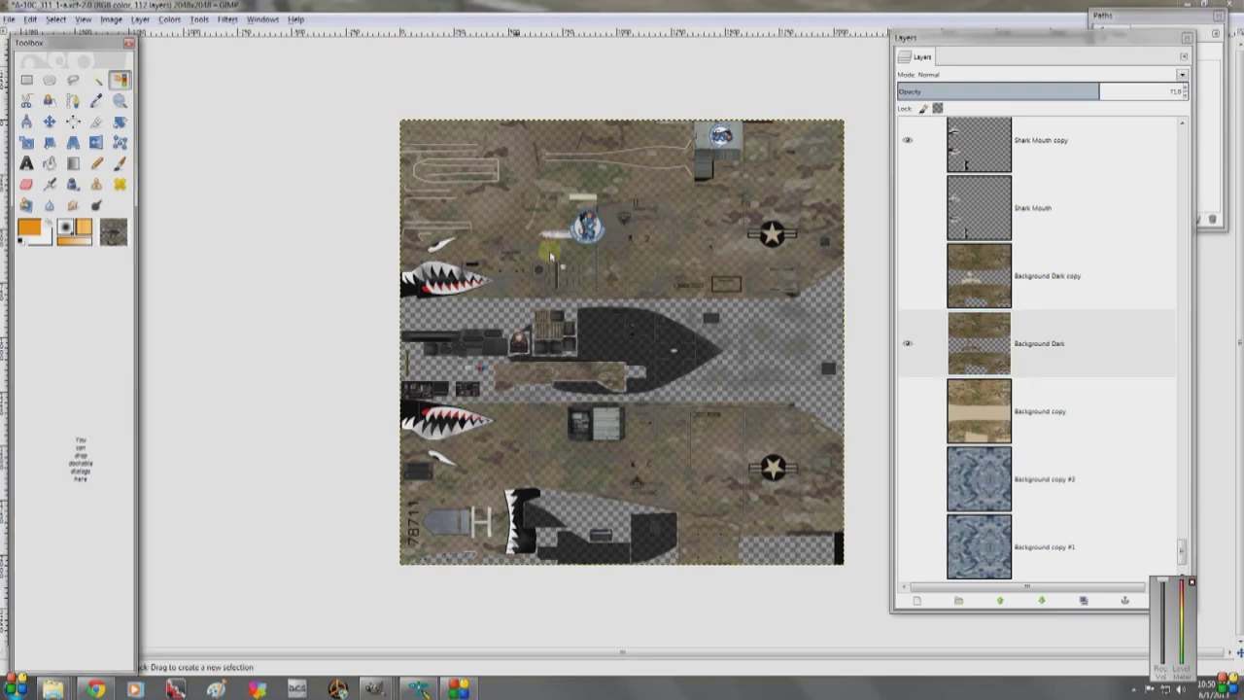
{"action": "left_click", "coordinate": [665, 263]}
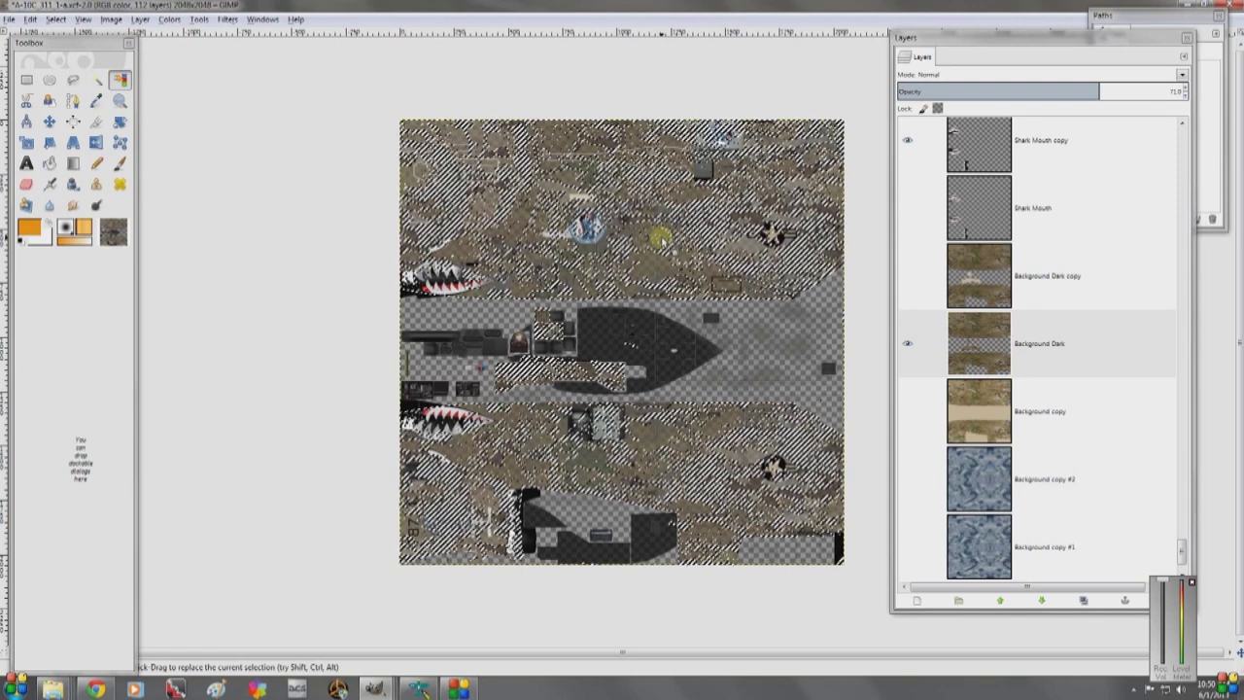
{"action": "left_click", "coordinate": [658, 240], "text": "ctrl"}
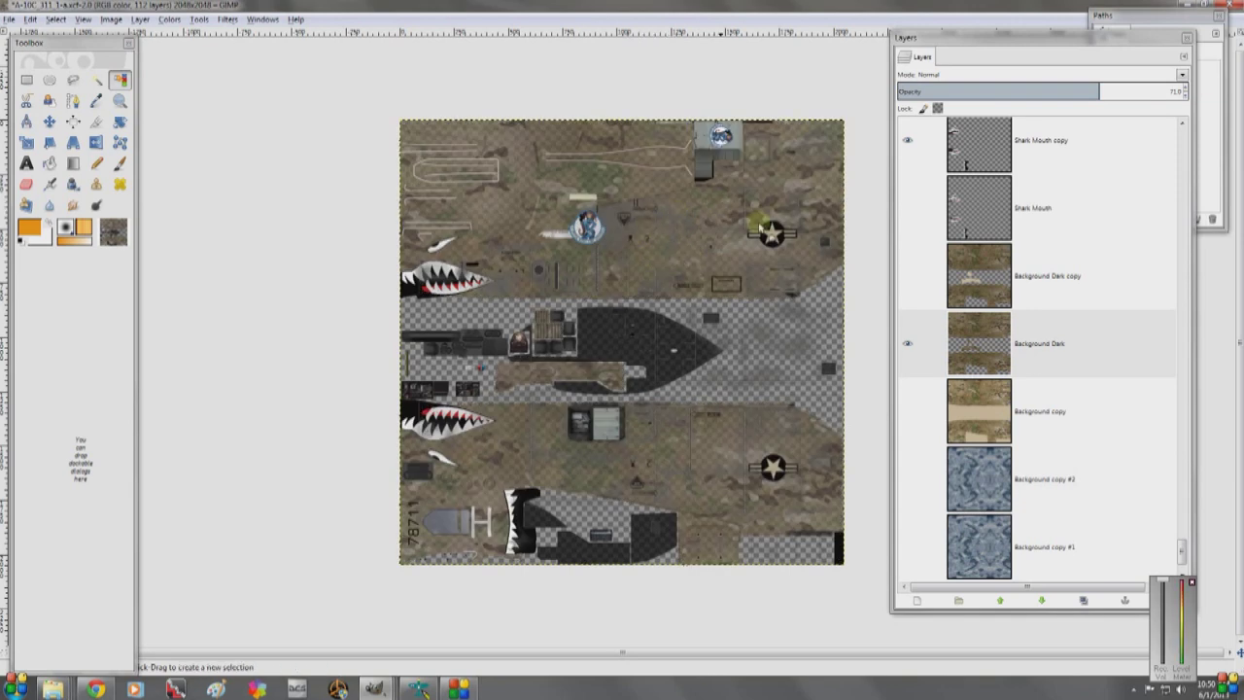
{"action": "left_click", "coordinate": [136, 90]}
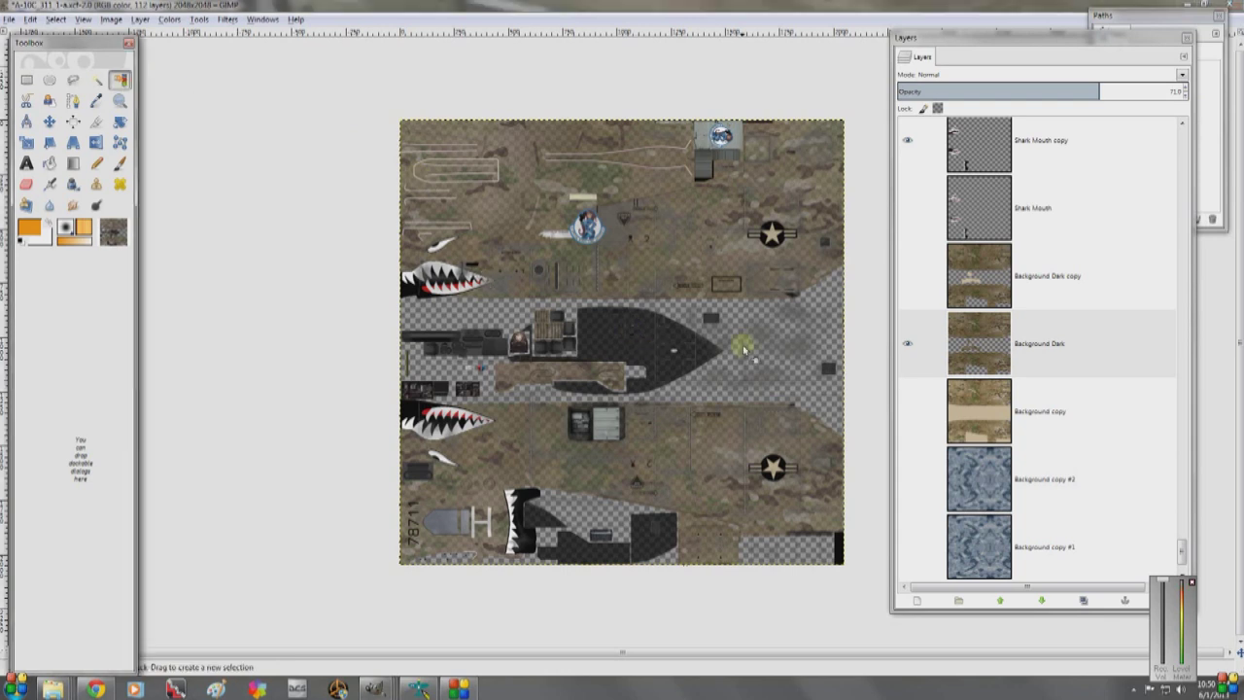
{"action": "left_click", "coordinate": [757, 319]}
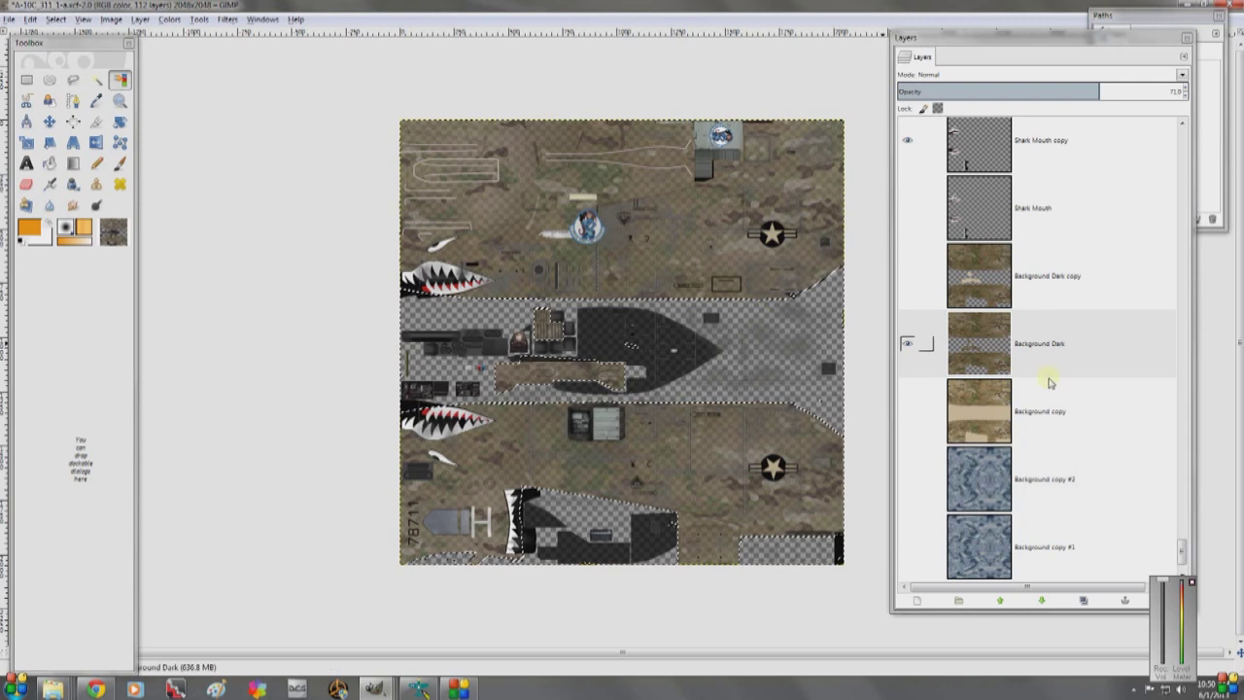
{"action": "left_click", "coordinate": [1022, 482]}
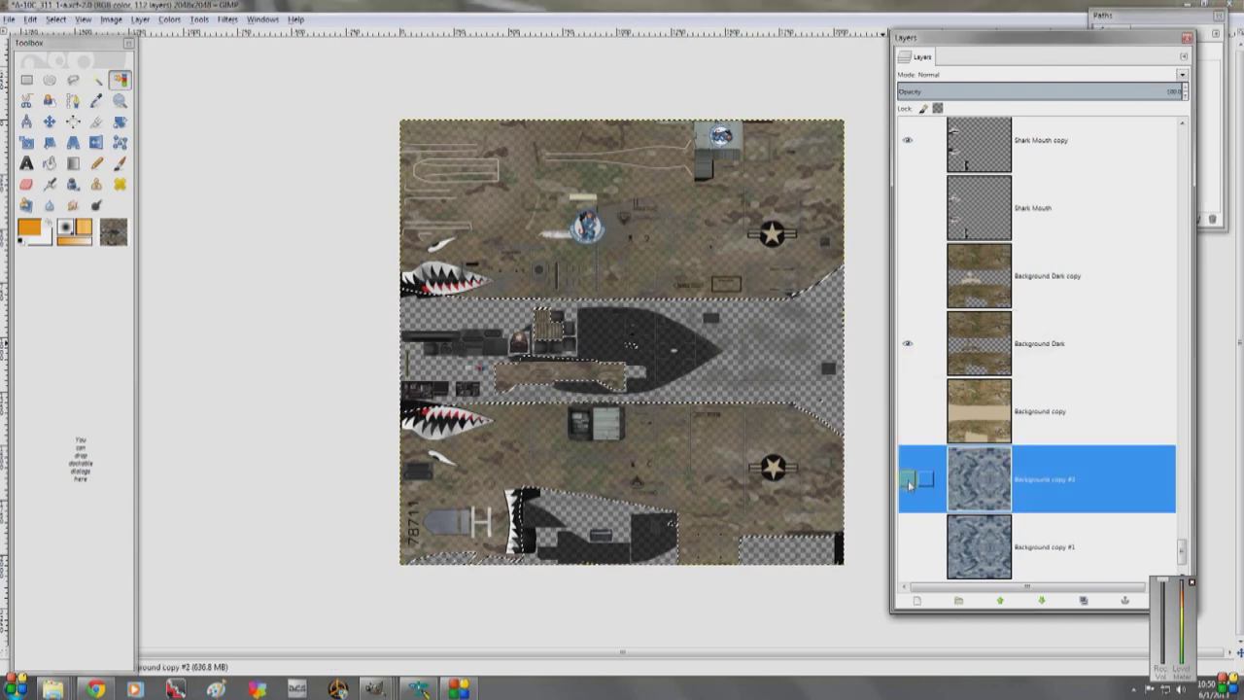
- Show Background copy #2 and erase its camo across the selected band with a size-275 eraser
{"action": "left_click", "coordinate": [909, 483]}
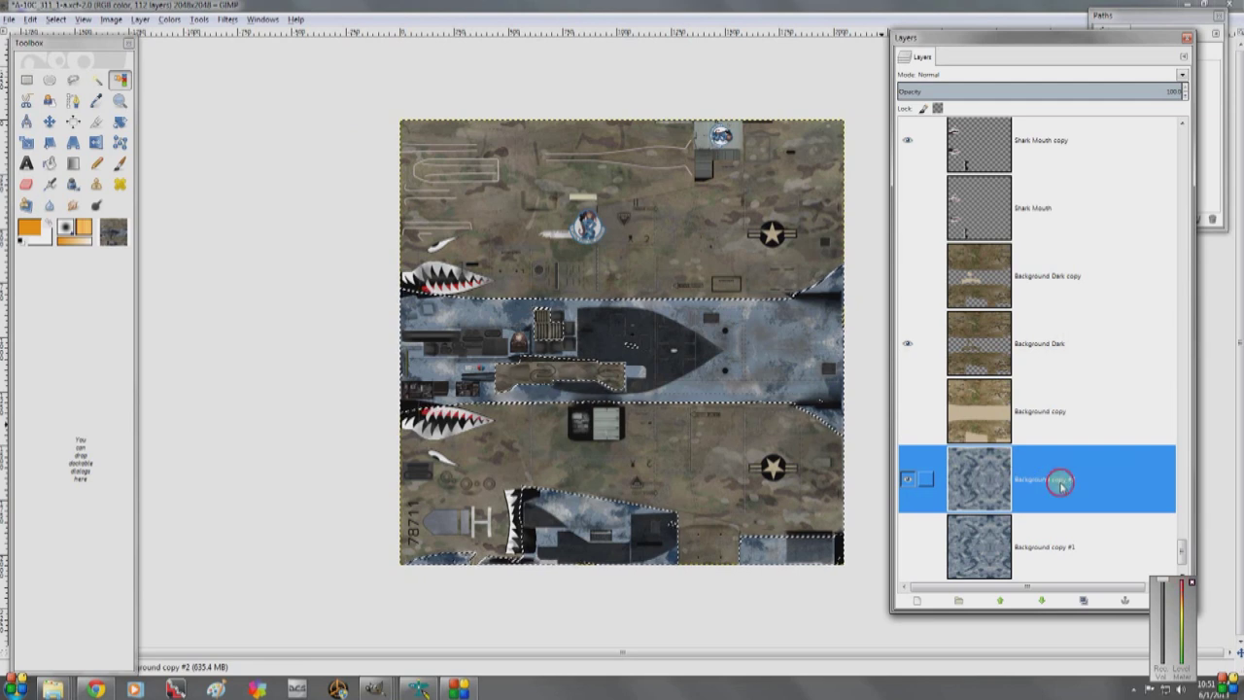
{"action": "double_click", "coordinate": [26, 184]}
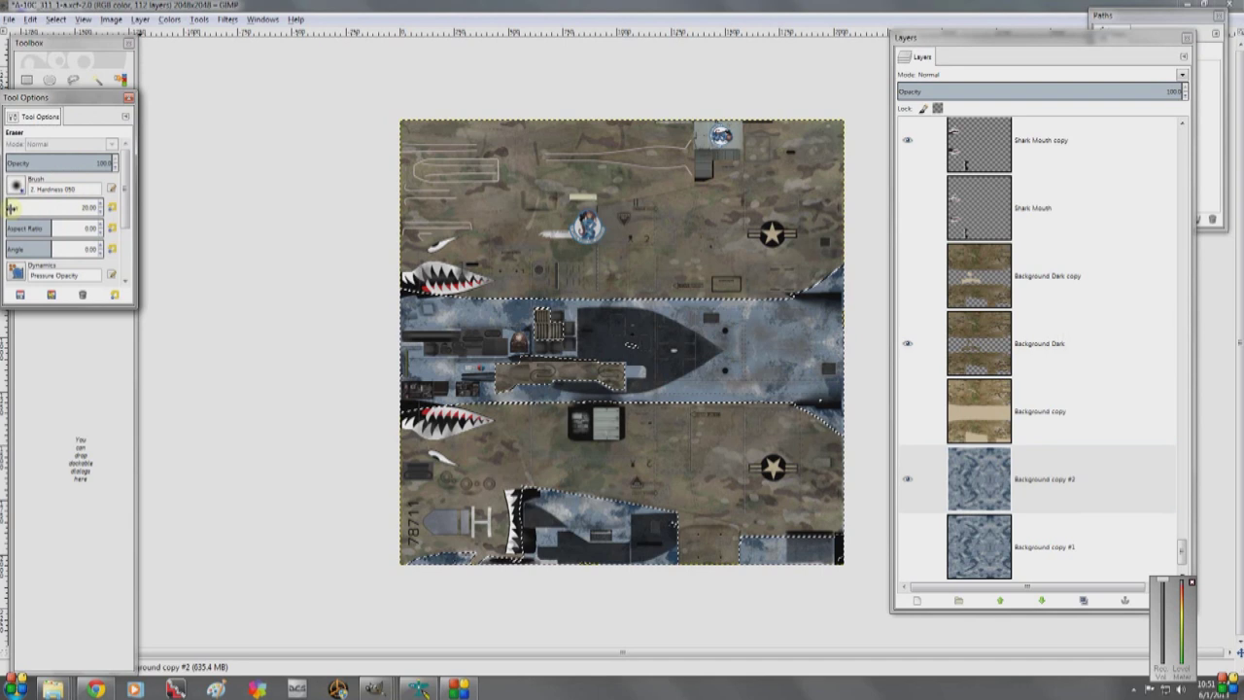
{"action": "mouse_move", "coordinate": [86, 204]}
{"action": "left_mouse_down"}
{"action": "mouse_move", "coordinate": [29, 207]}
{"action": "mouse_move", "coordinate": [228, 217]}
{"action": "left_mouse_up"}
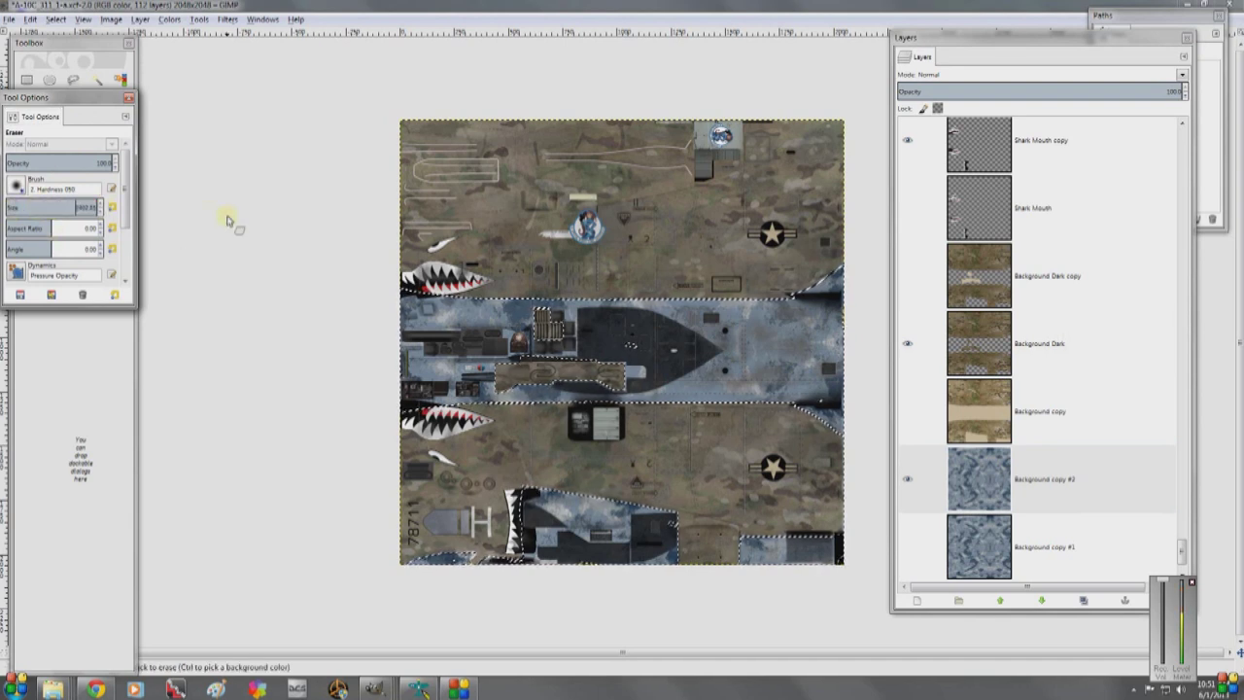
{"action": "left_click", "coordinate": [538, 307]}
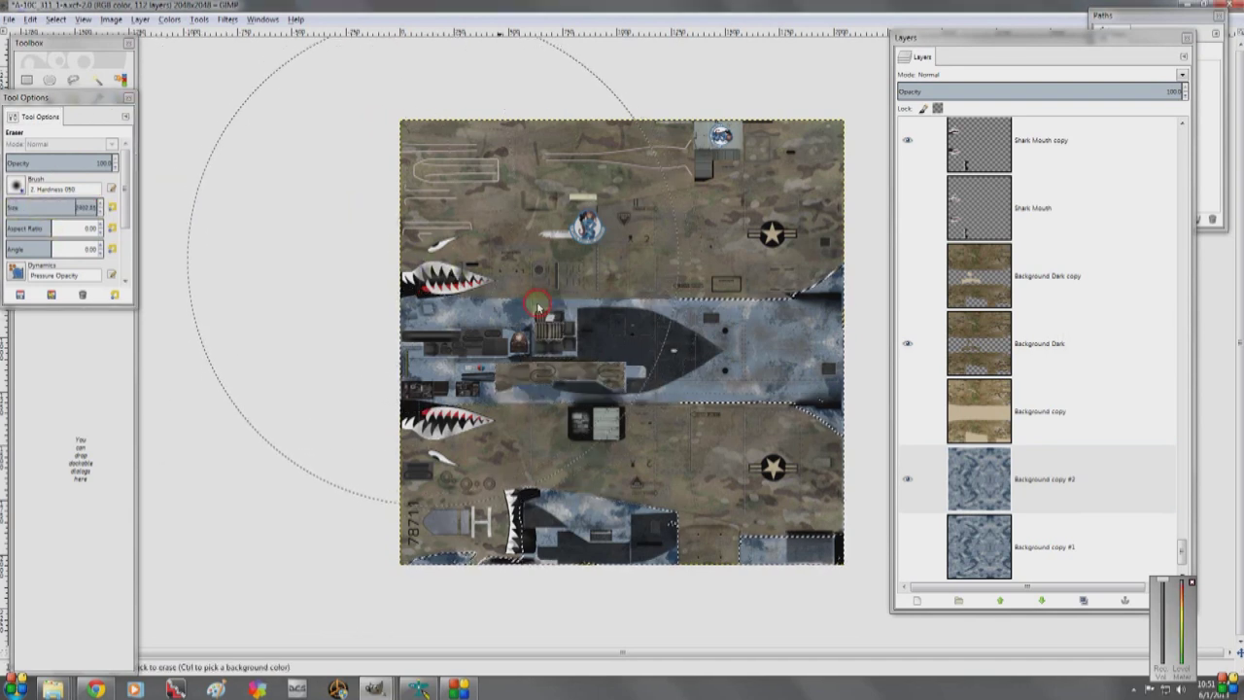
{"action": "left_click_drag", "start_coordinate": [598, 338], "coordinate": [679, 371]}
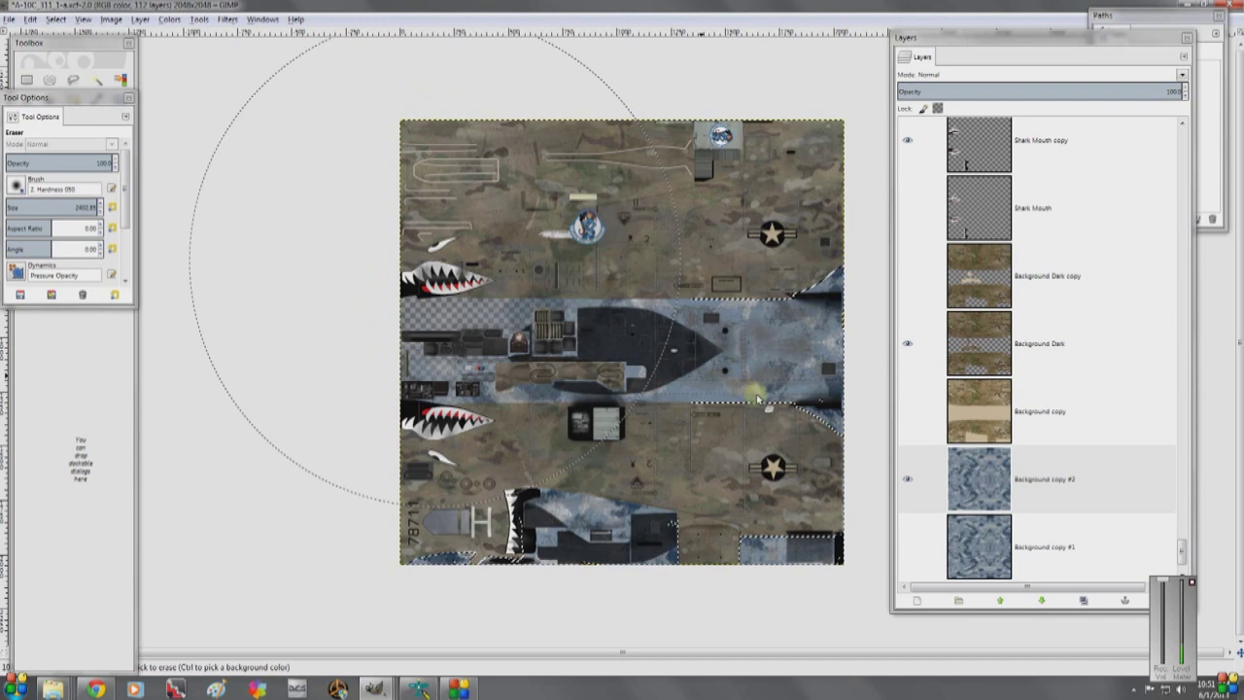
{"action": "left_click_drag", "start_coordinate": [757, 397], "coordinate": [843, 429]}
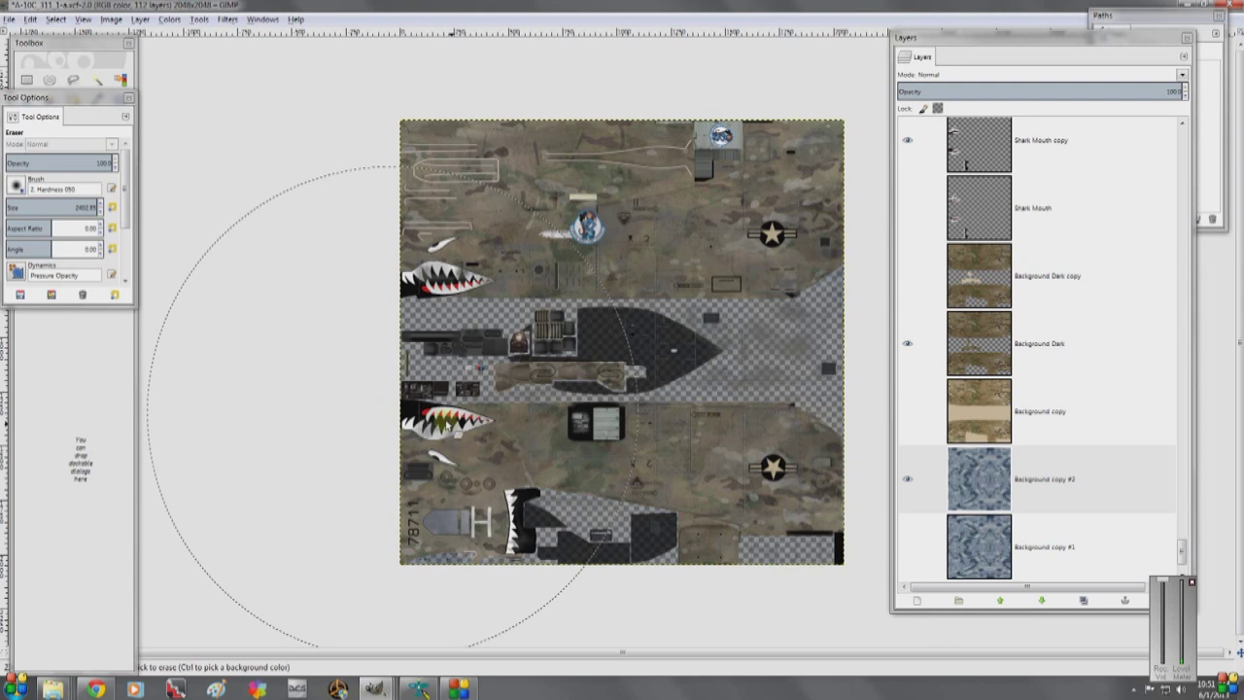
- Change the eraser size to about 503
{"action": "left_click", "coordinate": [53, 210]}
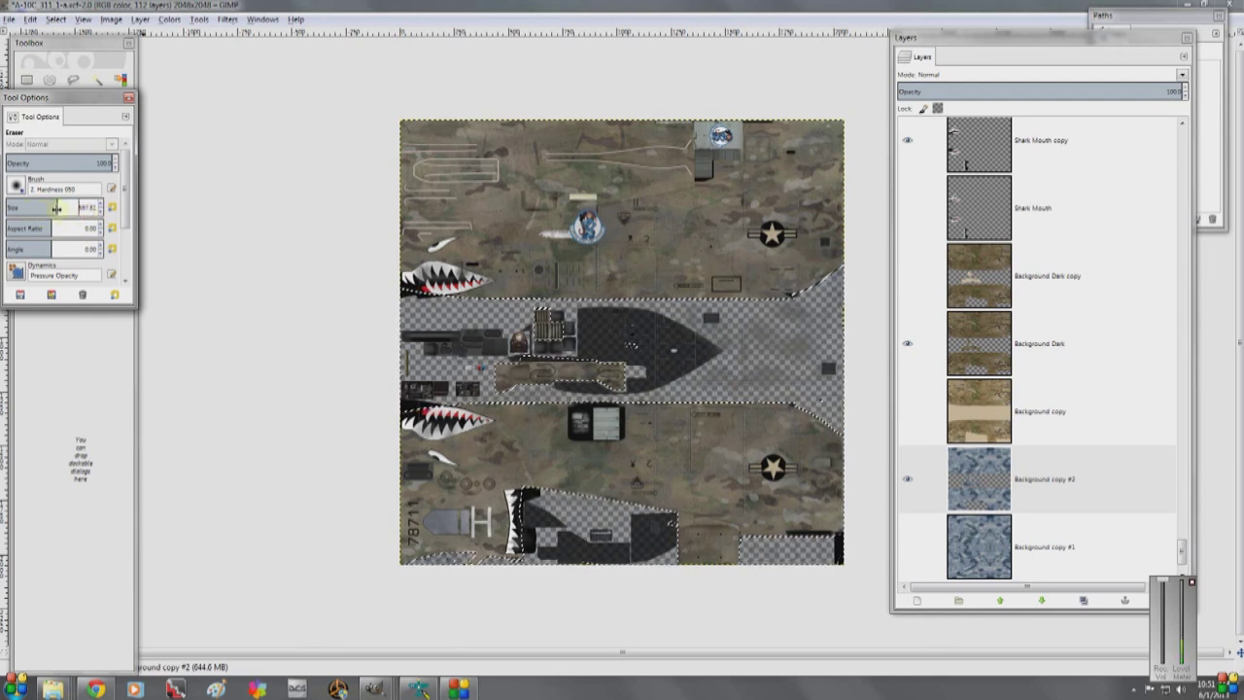
{"action": "left_click", "coordinate": [39, 210]}
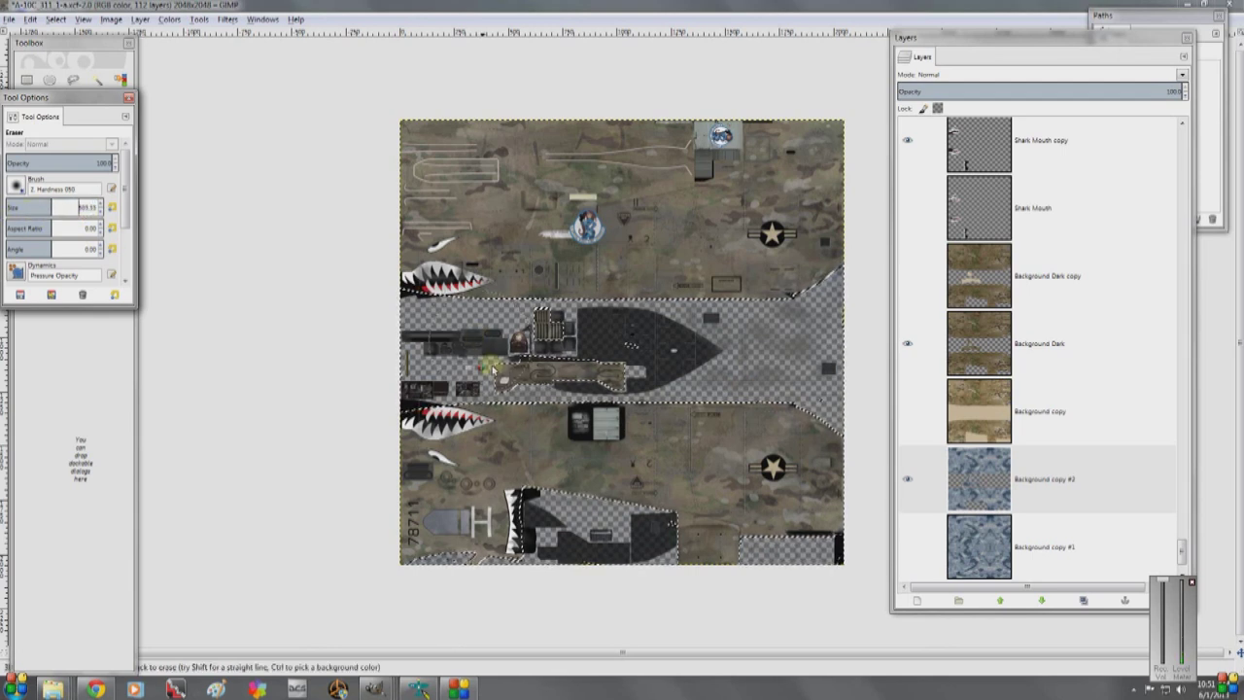
{"action": "left_click", "coordinate": [651, 350]}
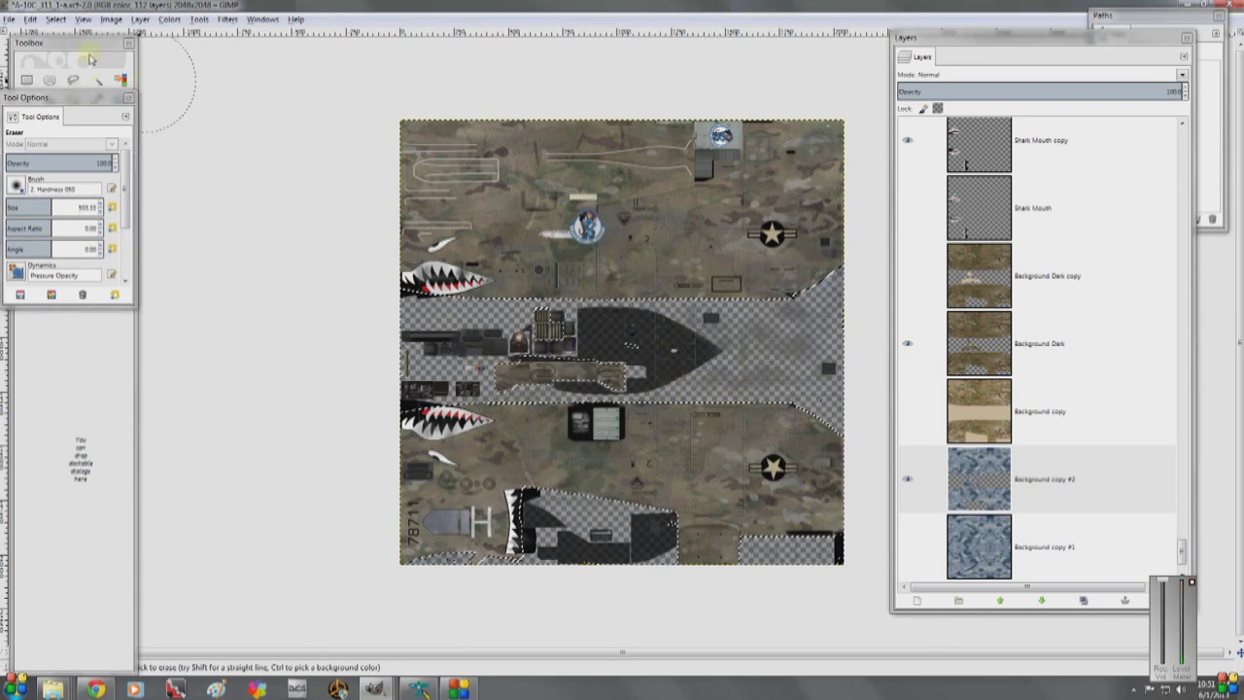
- Deselect, erase camo along the grey pod at eraser size 208, then hide Background Dark
{"action": "left_click", "coordinate": [56, 20]}
{"action": "left_click", "coordinate": [70, 52]}
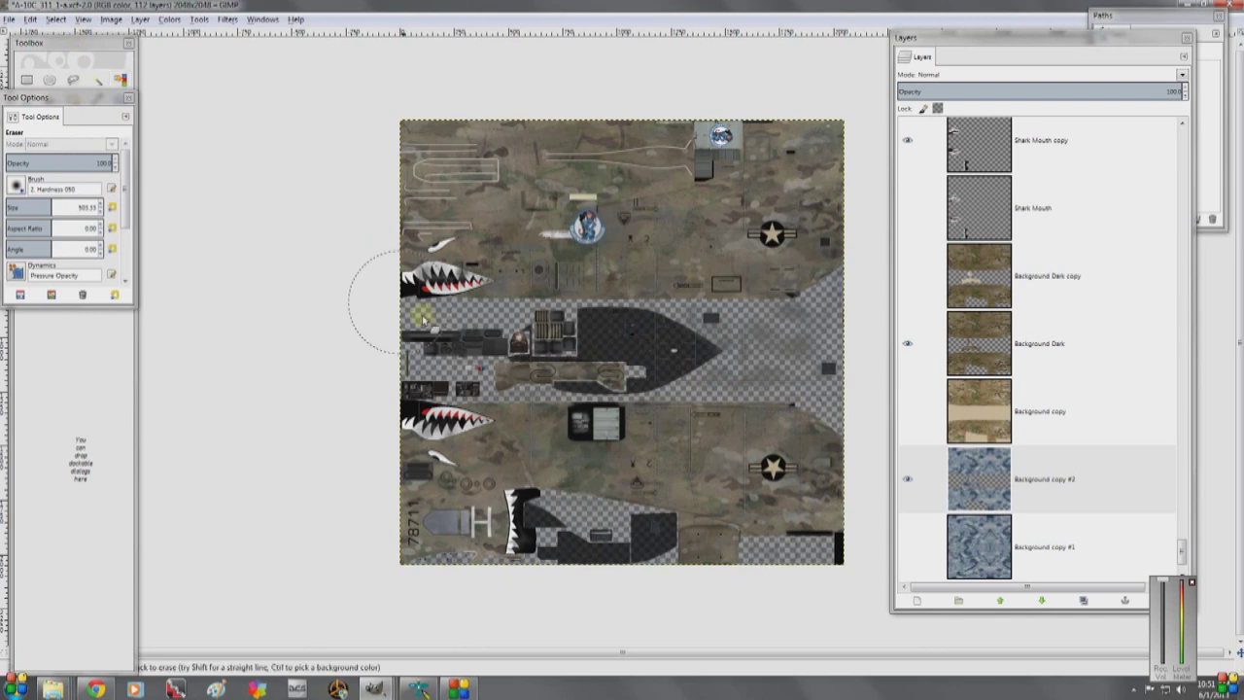
{"action": "left_click", "coordinate": [29, 206]}
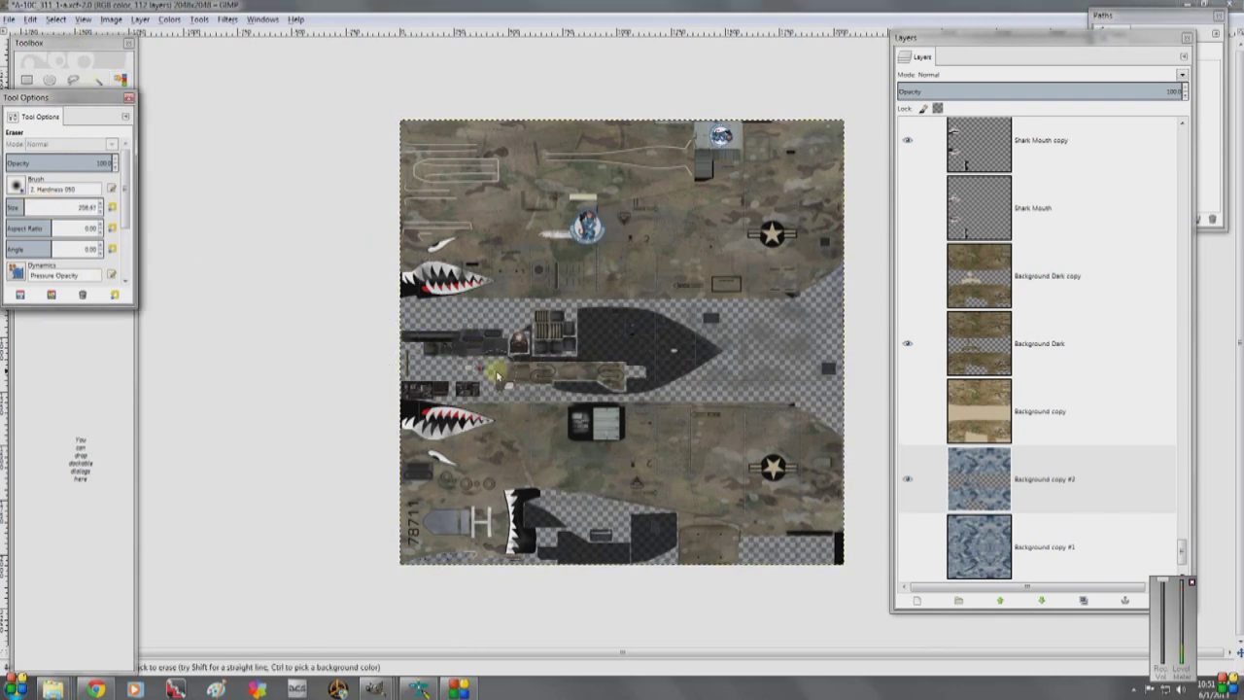
{"action": "left_click", "coordinate": [499, 374]}
{"action": "mouse_move", "coordinate": [498, 374]}
{"action": "left_mouse_down"}
{"action": "mouse_move", "coordinate": [641, 376]}
{"action": "mouse_move", "coordinate": [462, 379]}
{"action": "left_mouse_up"}
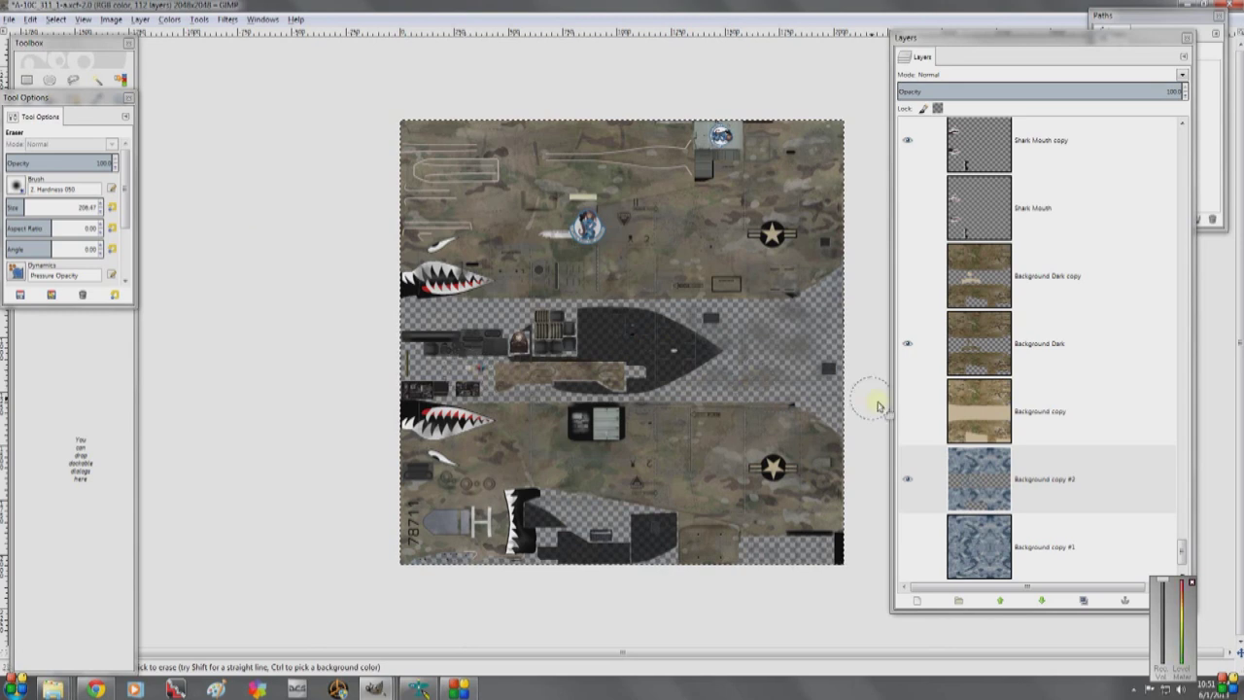
{"action": "left_click", "coordinate": [1054, 482]}
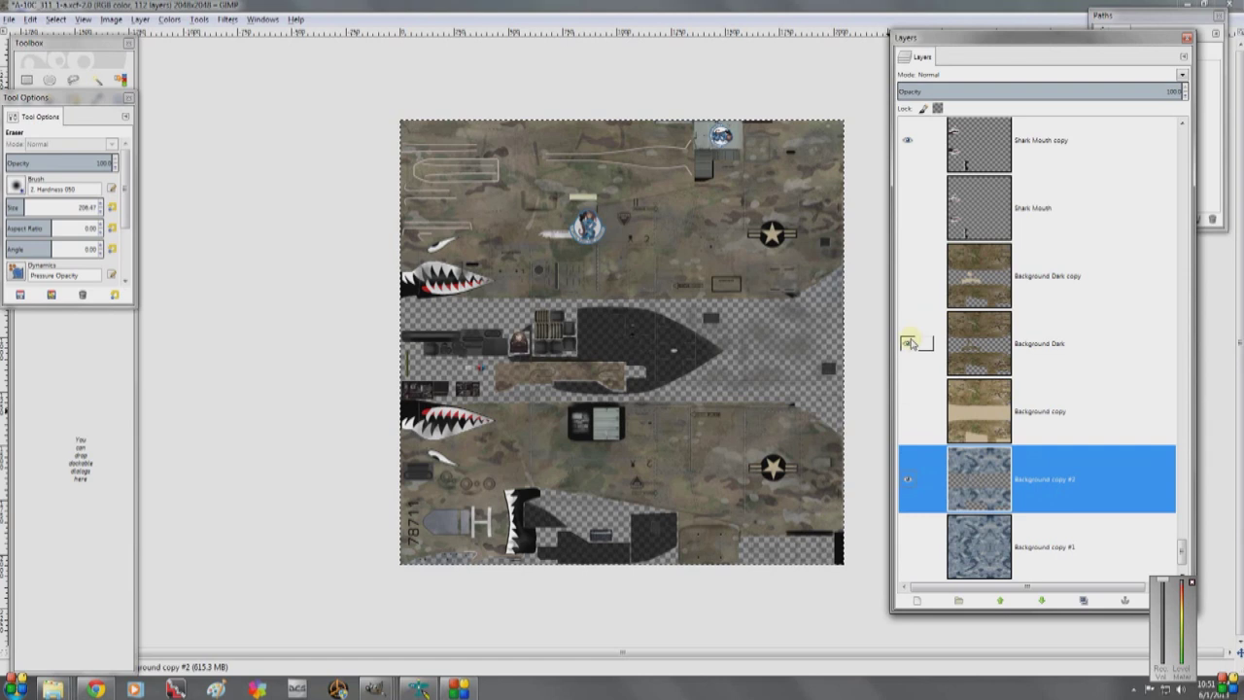
{"action": "left_click", "coordinate": [906, 343]}
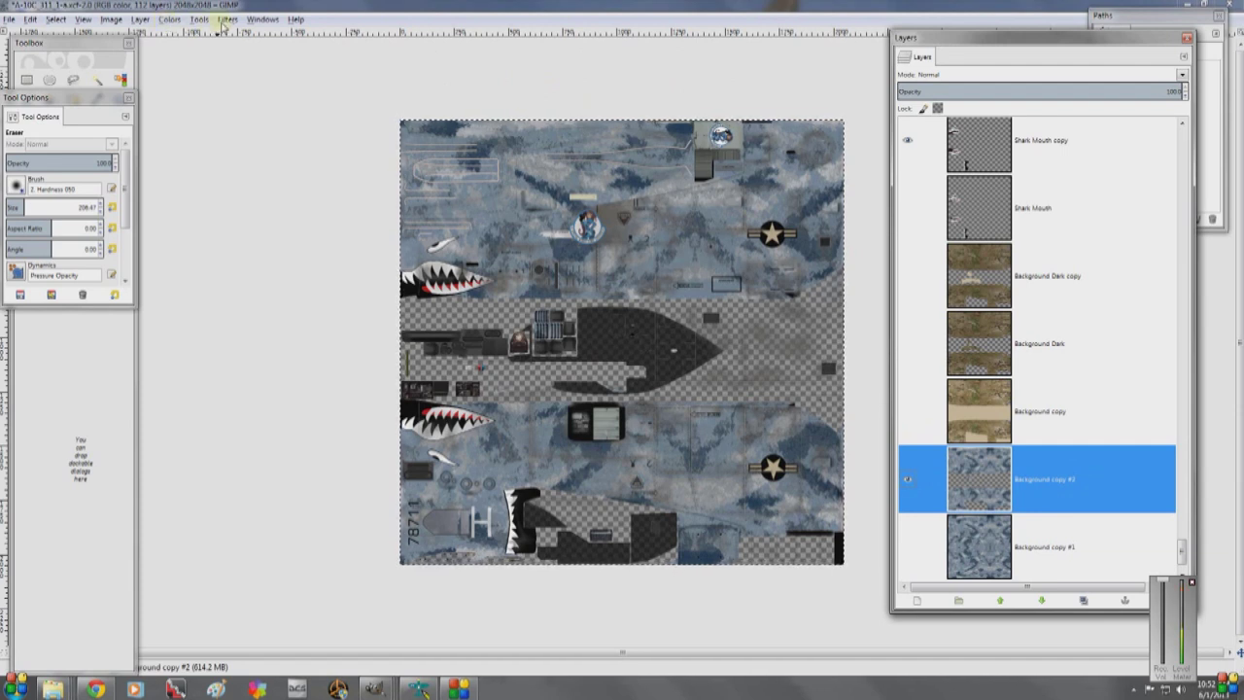
- Darken Background copy #2 to brightness -40 and make Background copy #1 visible
{"action": "left_click", "coordinate": [169, 19]}
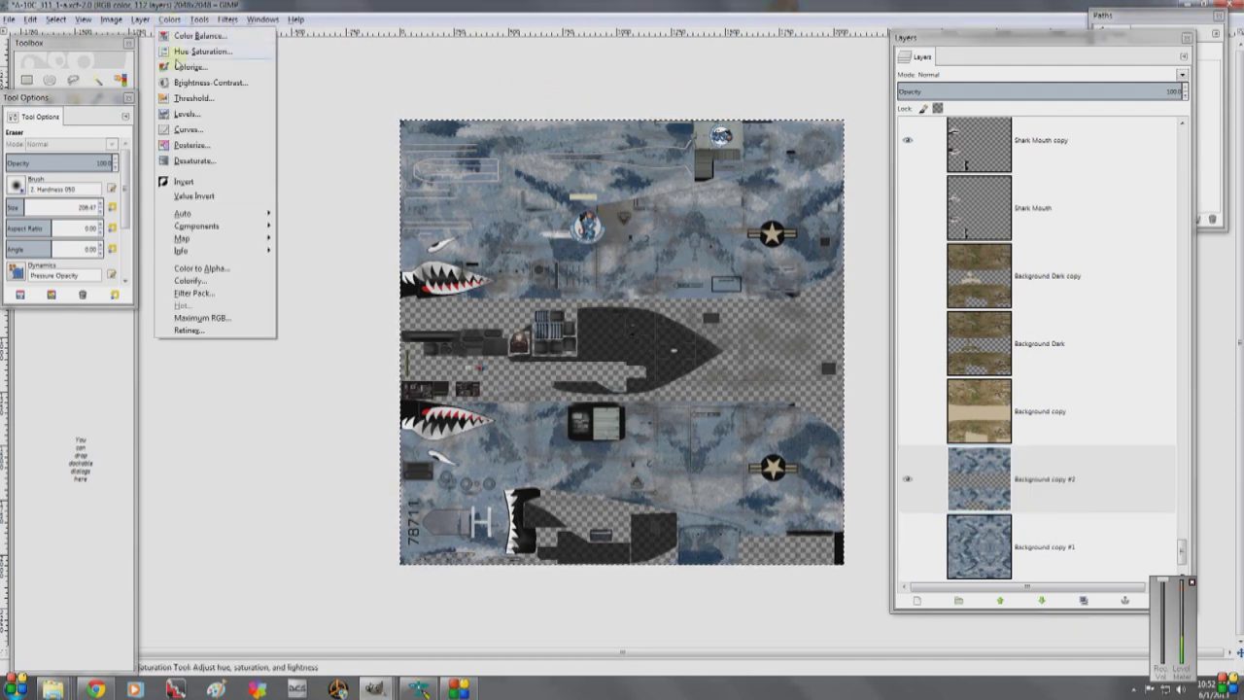
{"action": "left_click", "coordinate": [183, 84]}
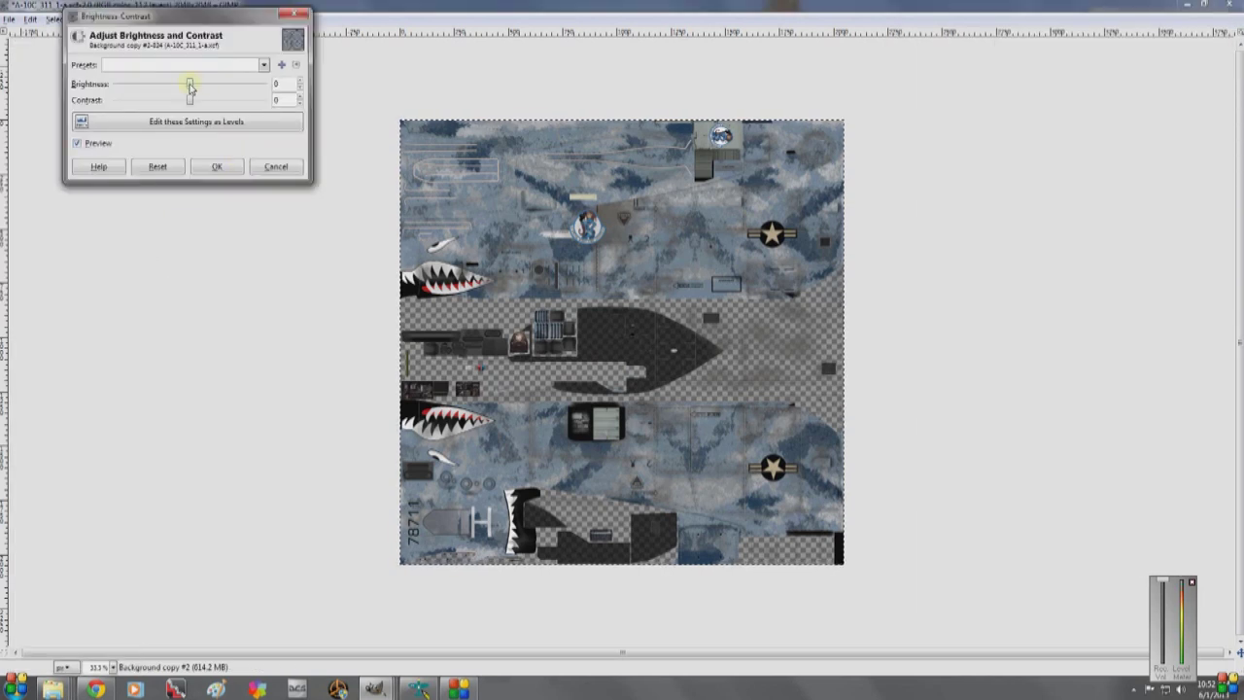
{"action": "left_click_drag", "start_coordinate": [190, 85], "coordinate": [180, 88]}
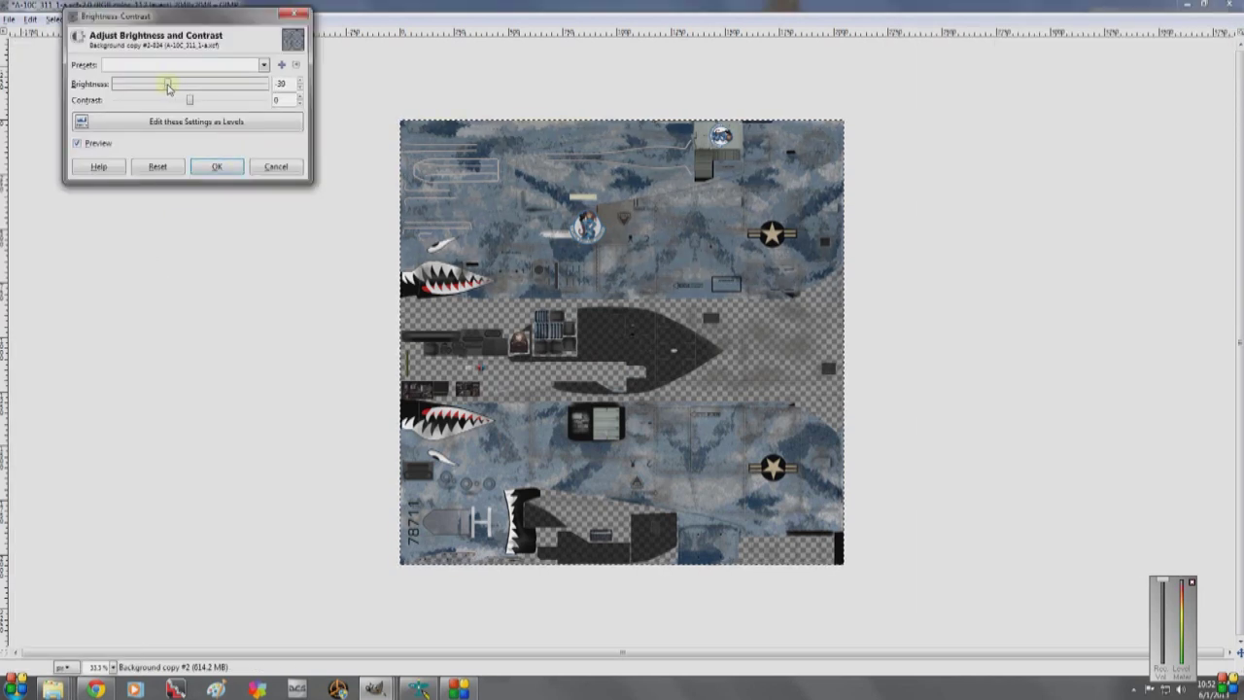
{"action": "left_click", "coordinate": [302, 85]}
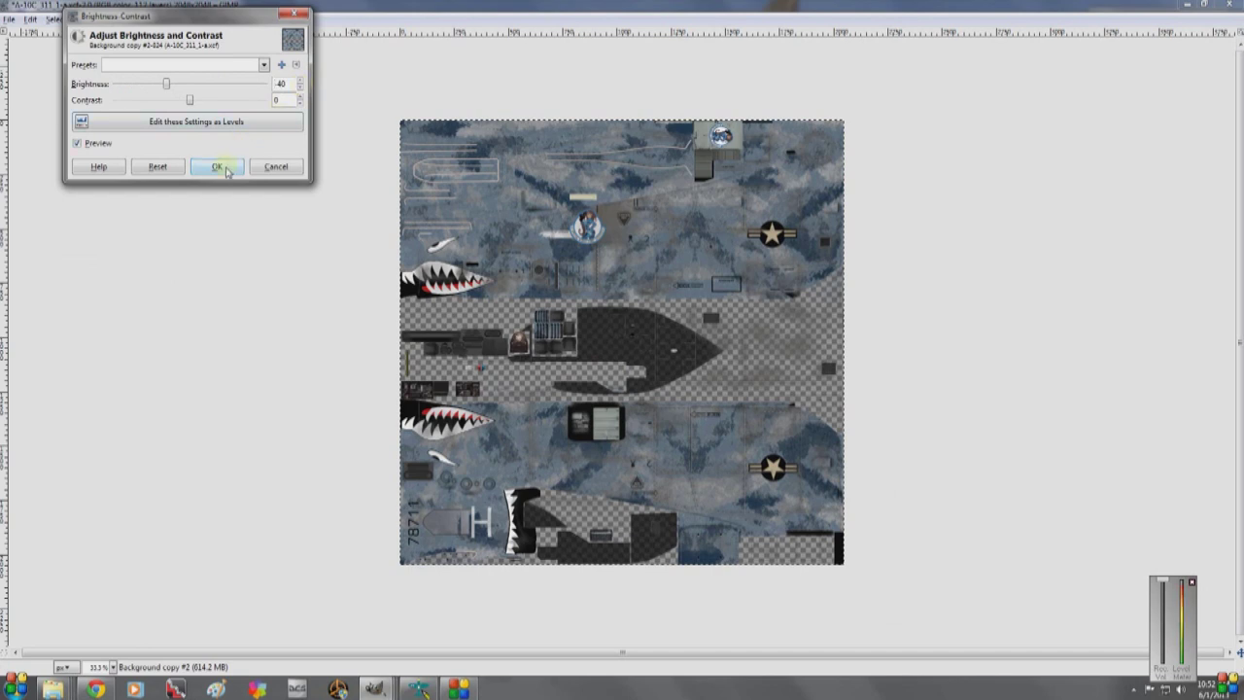
{"action": "left_click", "coordinate": [225, 167]}
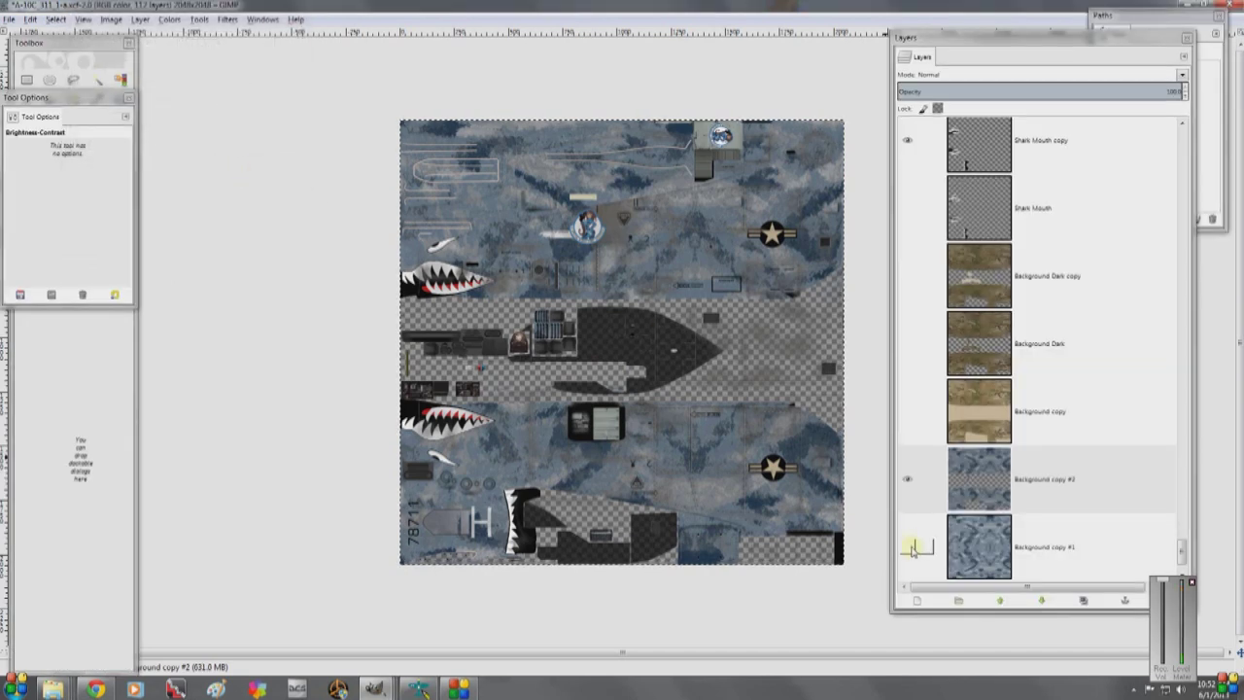
{"action": "left_click", "coordinate": [908, 549]}
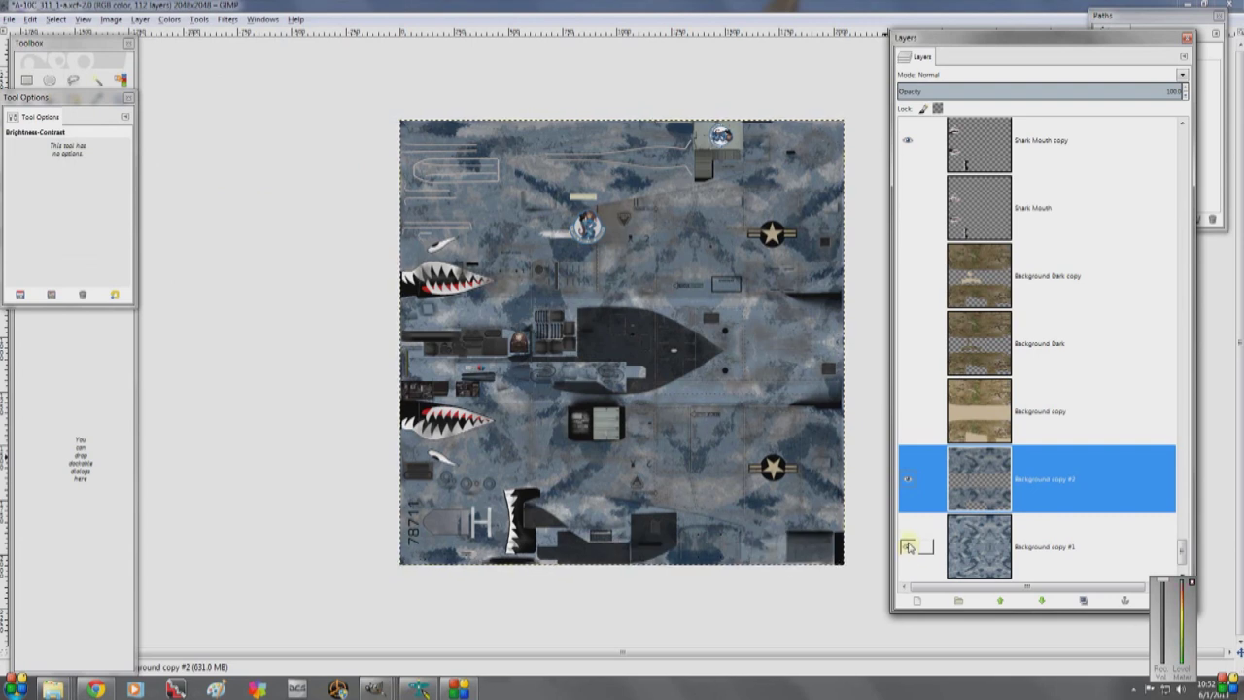
{"action": "left_click", "coordinate": [907, 547]}
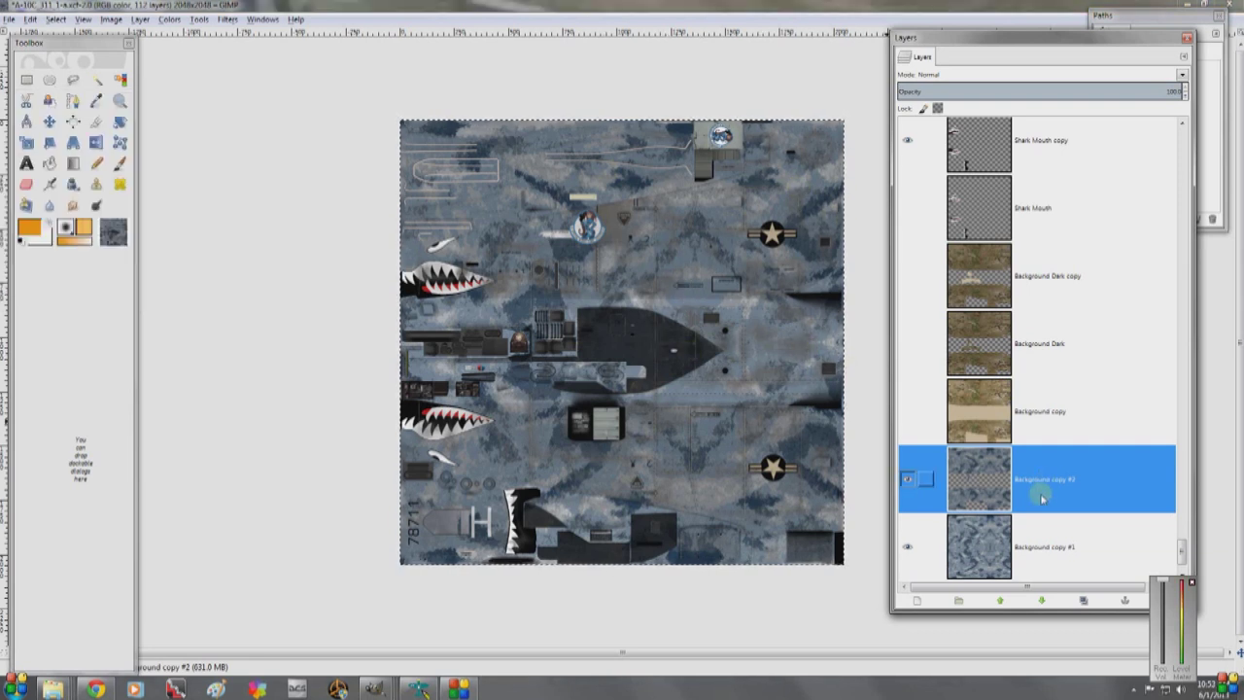
- Save the texture as A-10C_311_1ATACS-a.xcf in the Test Skins folder
{"action": "left_click", "coordinate": [1036, 546]}
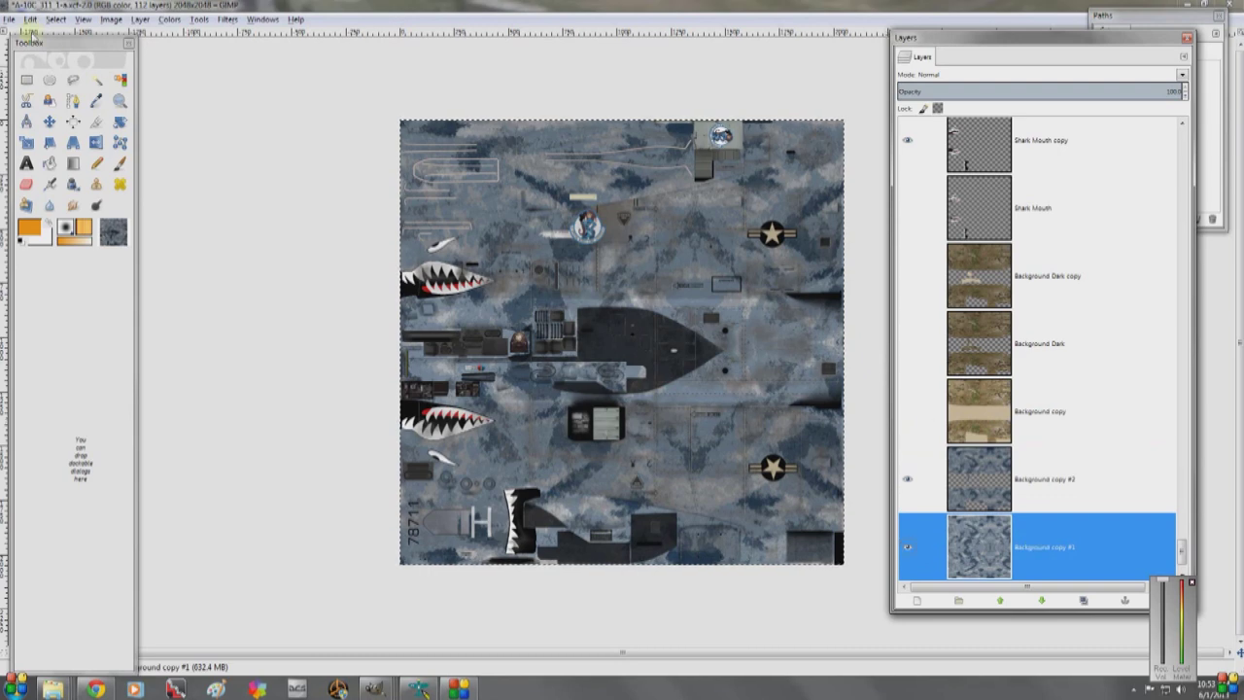
{"action": "left_click", "coordinate": [8, 20]}
{"action": "left_click", "coordinate": [41, 133]}
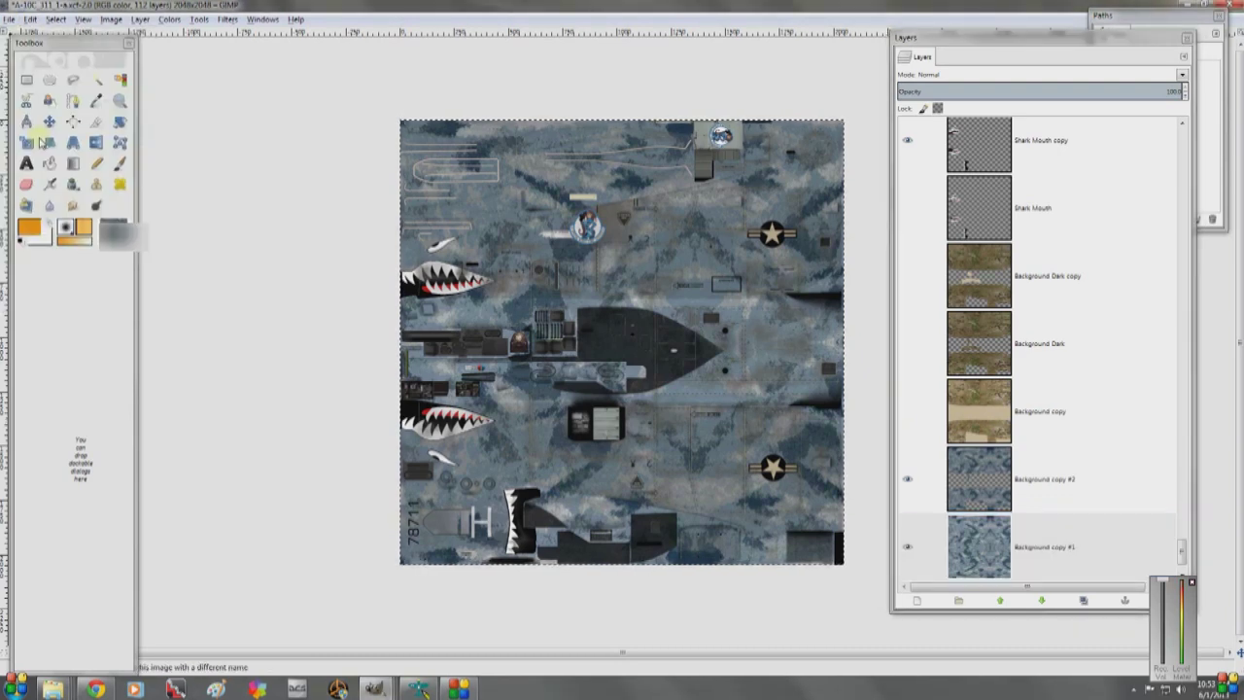
{"action": "left_click", "coordinate": [214, 122]}
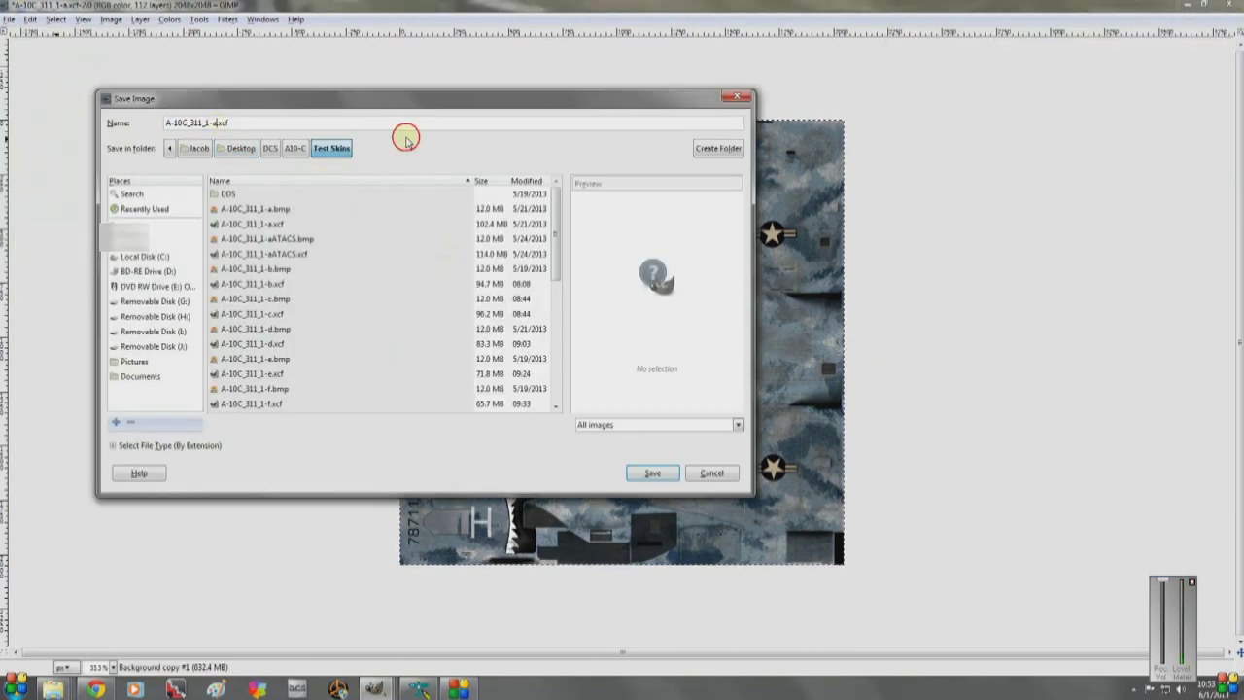
{"action": "type", "text": "AT"}
{"action": "key", "text": "BackSpace"}
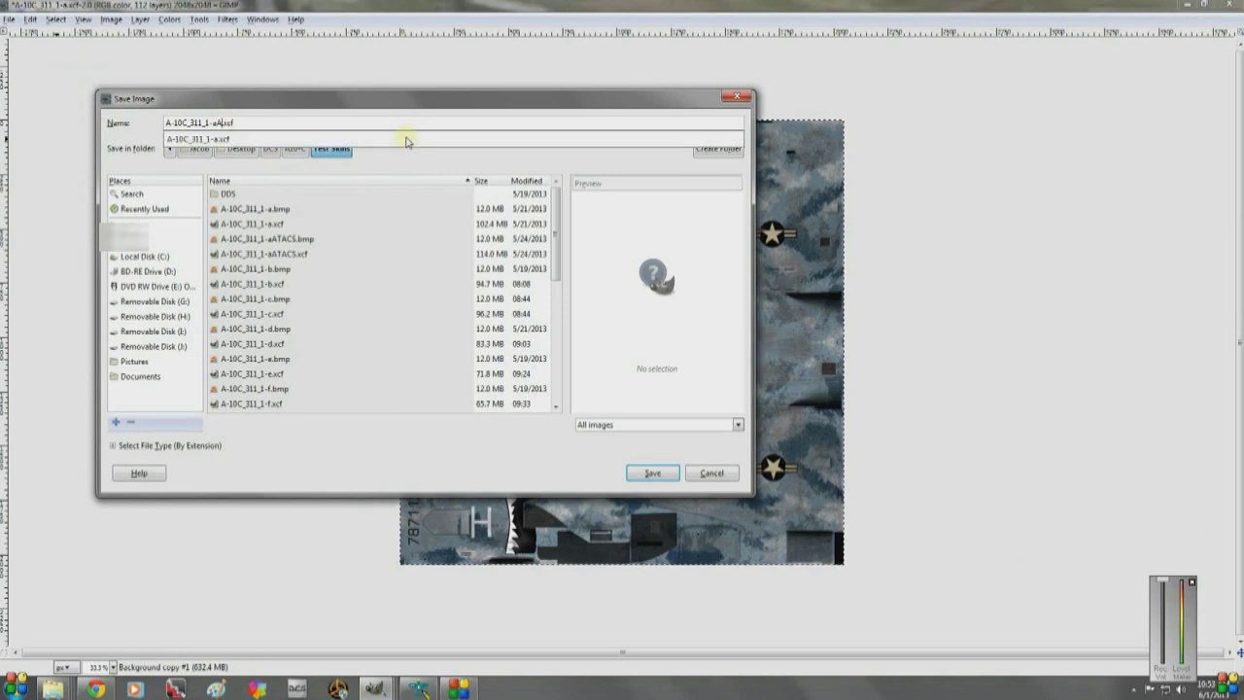
{"action": "key", "text": "Left"}
{"action": "key", "text": "Left"}
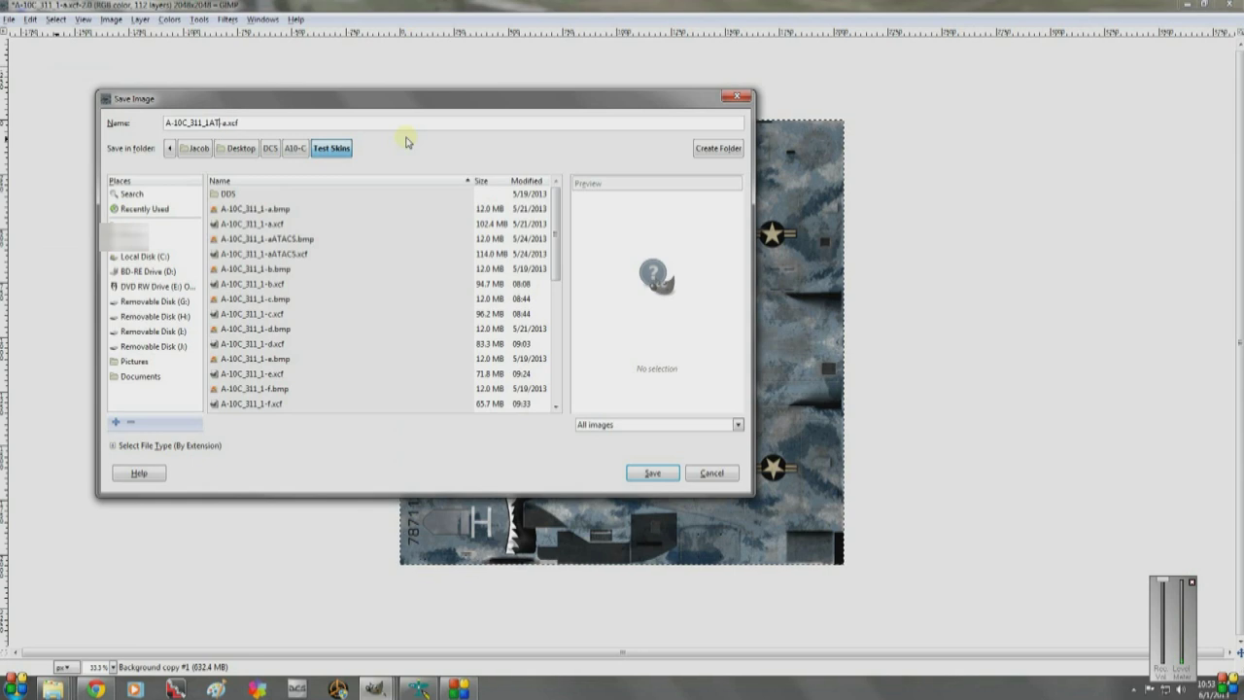
{"action": "type", "text": "ATACS-"}
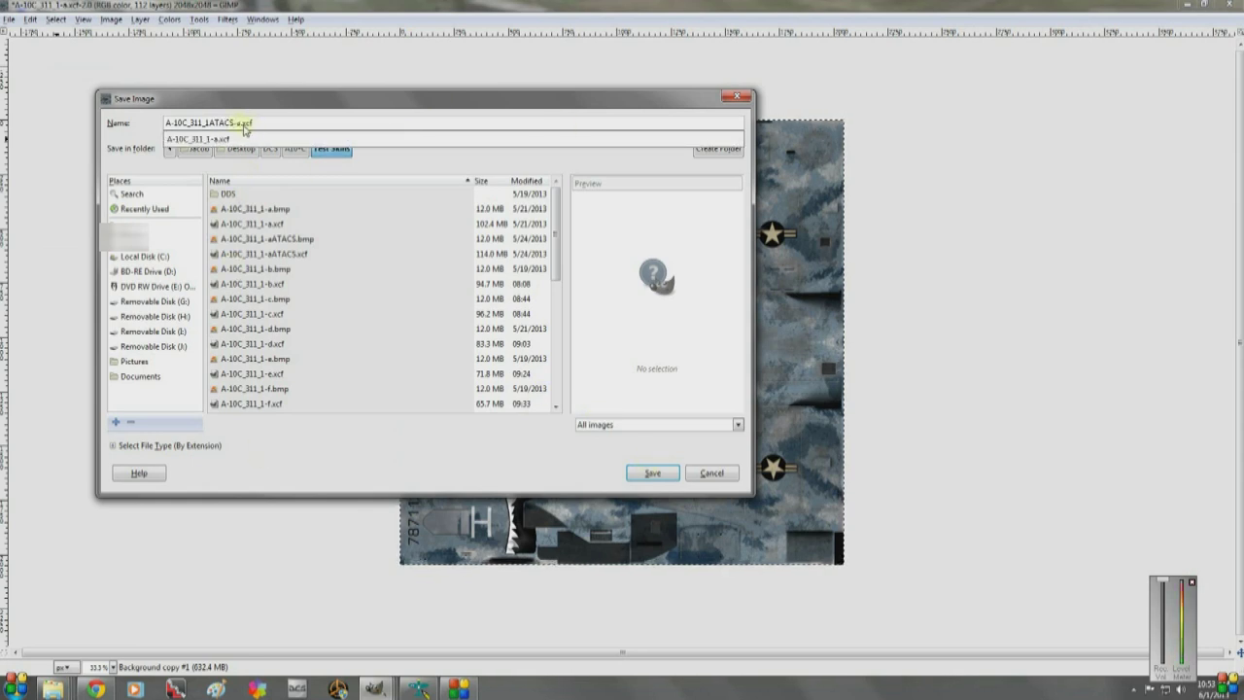
{"action": "key", "text": "BackSpace"}
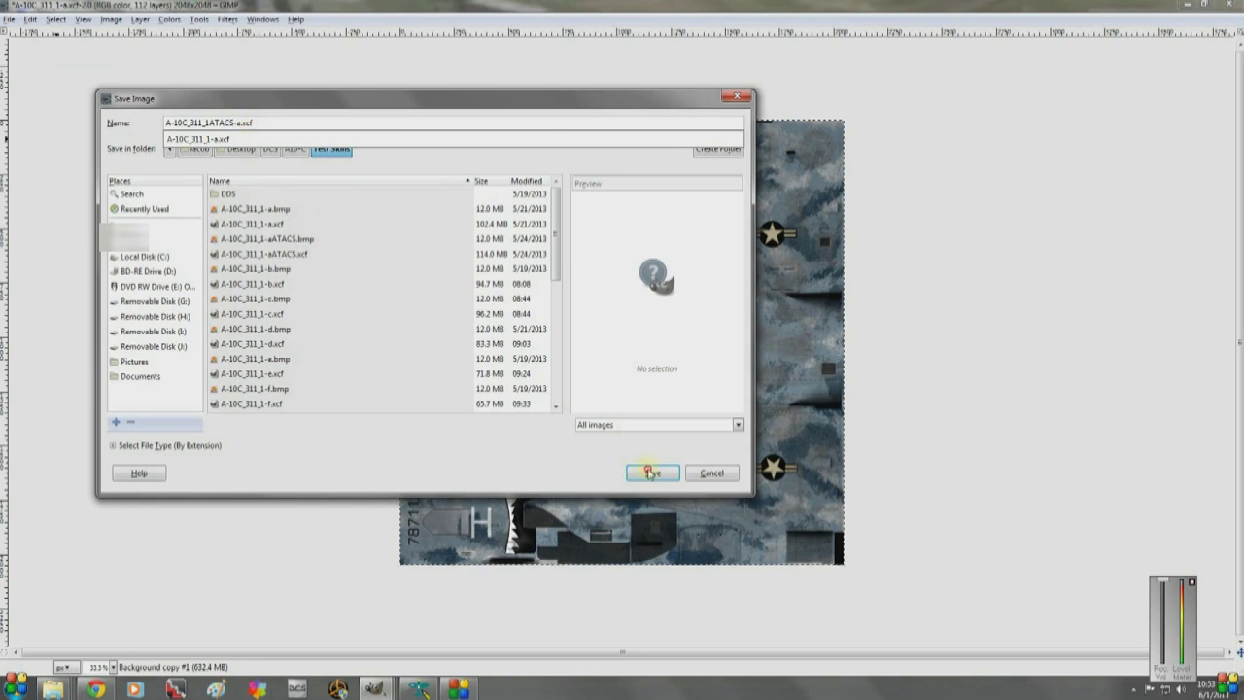
{"action": "left_click", "coordinate": [650, 473]}
{"action": "left_click", "coordinate": [669, 480]}
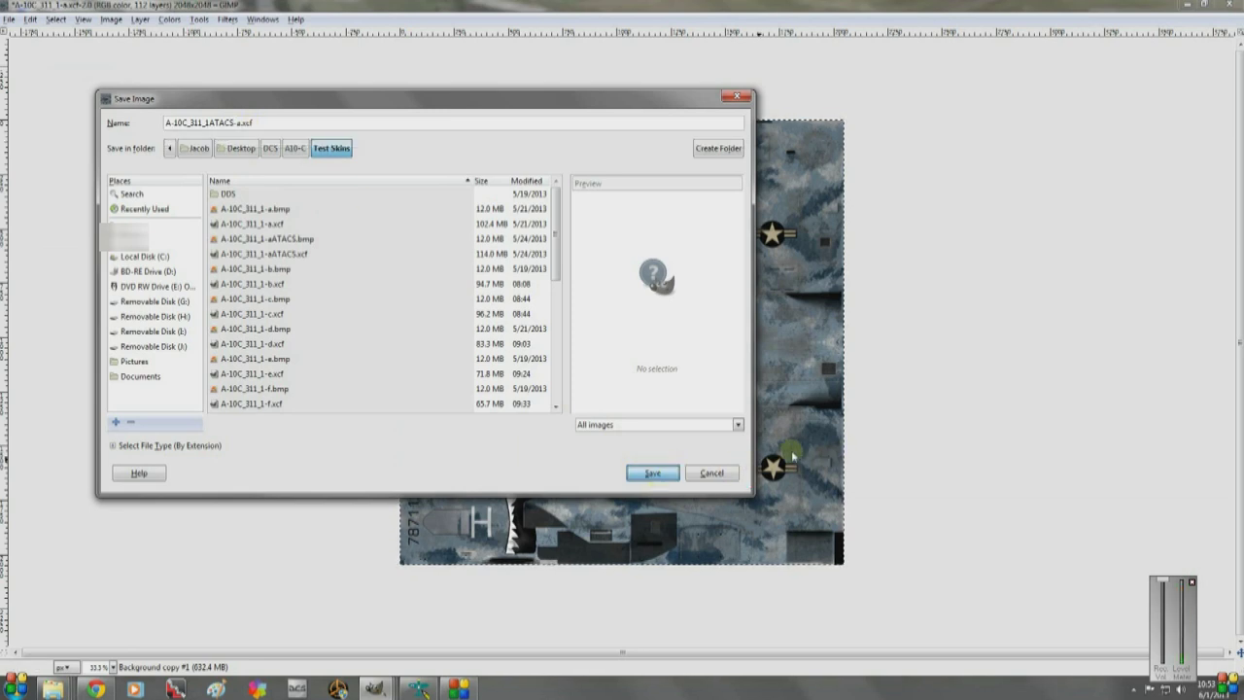
{"action": "left_click", "coordinate": [651, 473]}
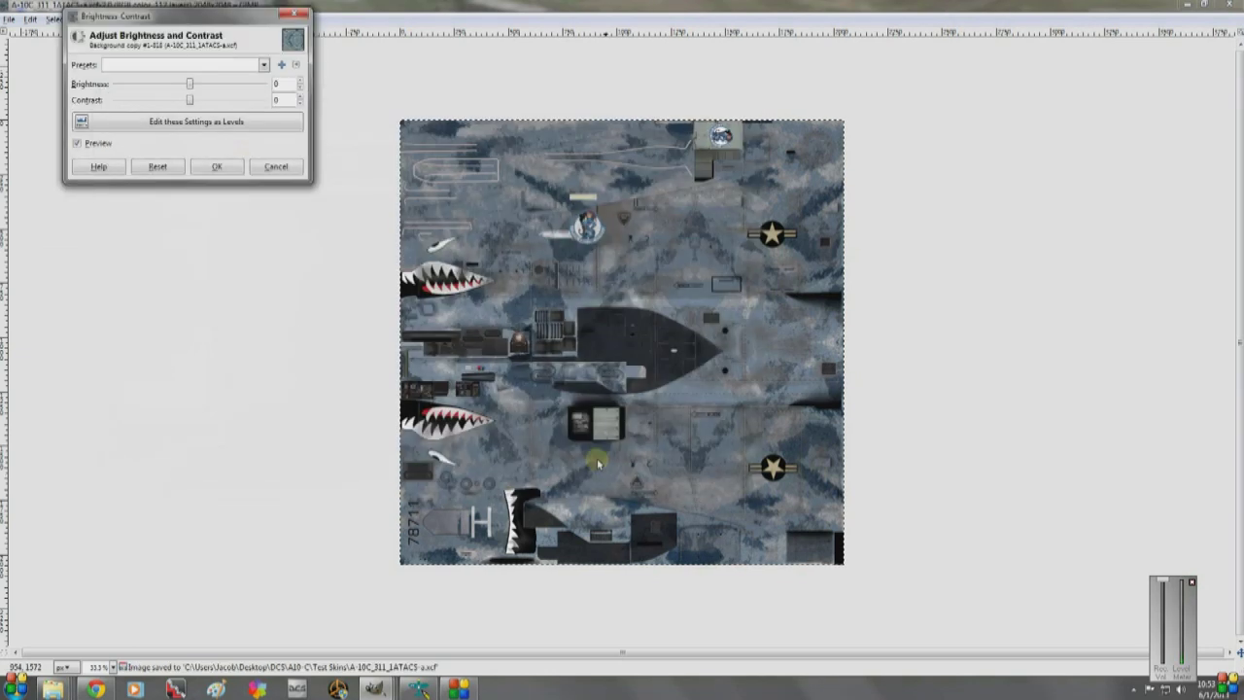
- Close the Brightness-Contrast dialog and save the XCF file again
{"action": "left_click", "coordinate": [218, 167]}
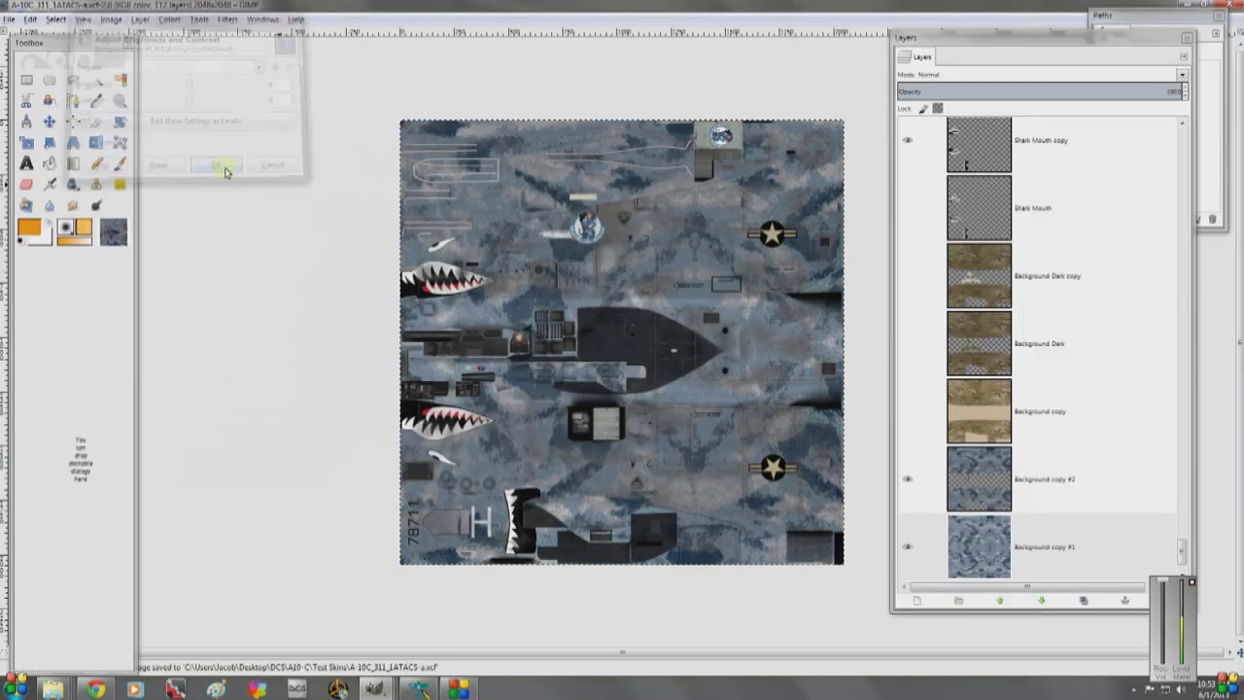
{"action": "left_click", "coordinate": [8, 20]}
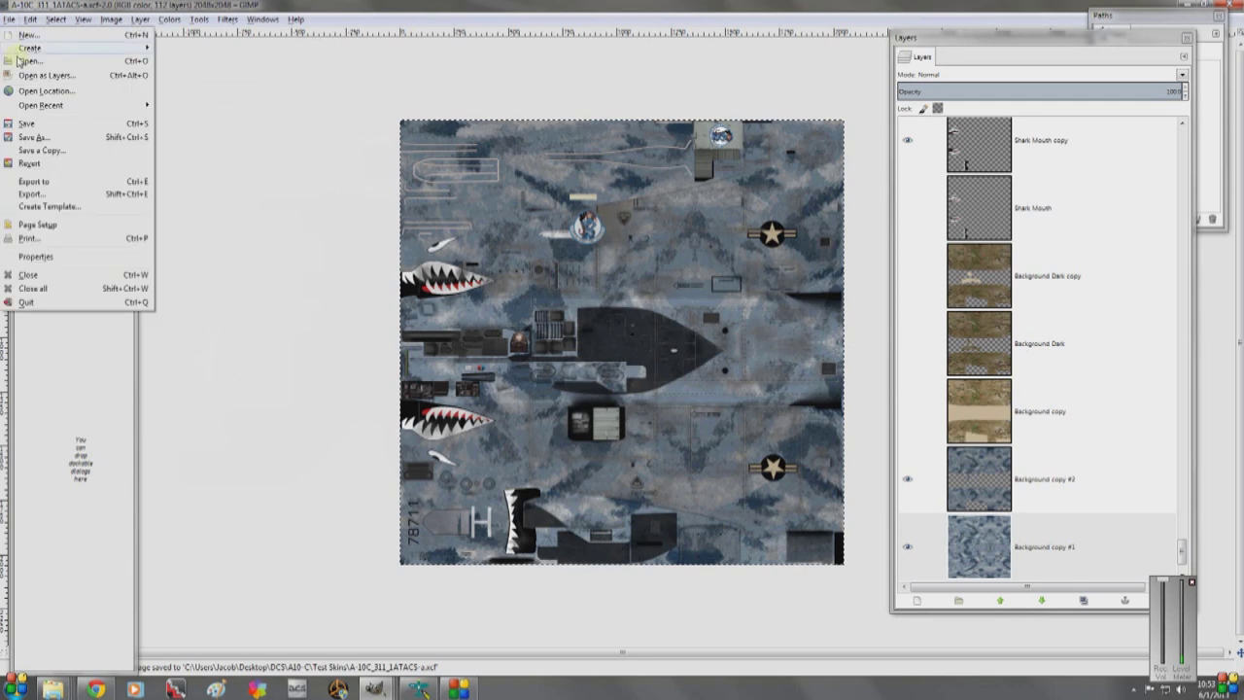
{"action": "left_click", "coordinate": [35, 126]}
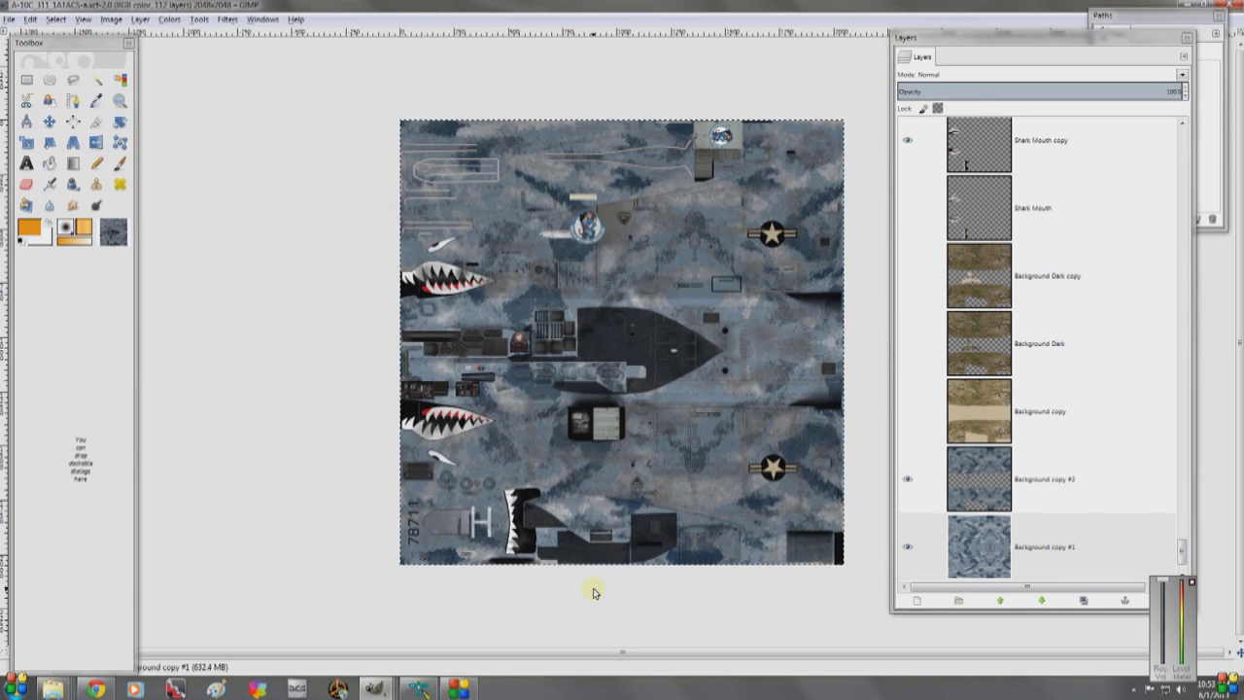
- Select the USAF layer, then the Element Foto layer, in the Layers panel
{"action": "left_click_drag", "start_coordinate": [1181, 550], "coordinate": [1185, 509]}
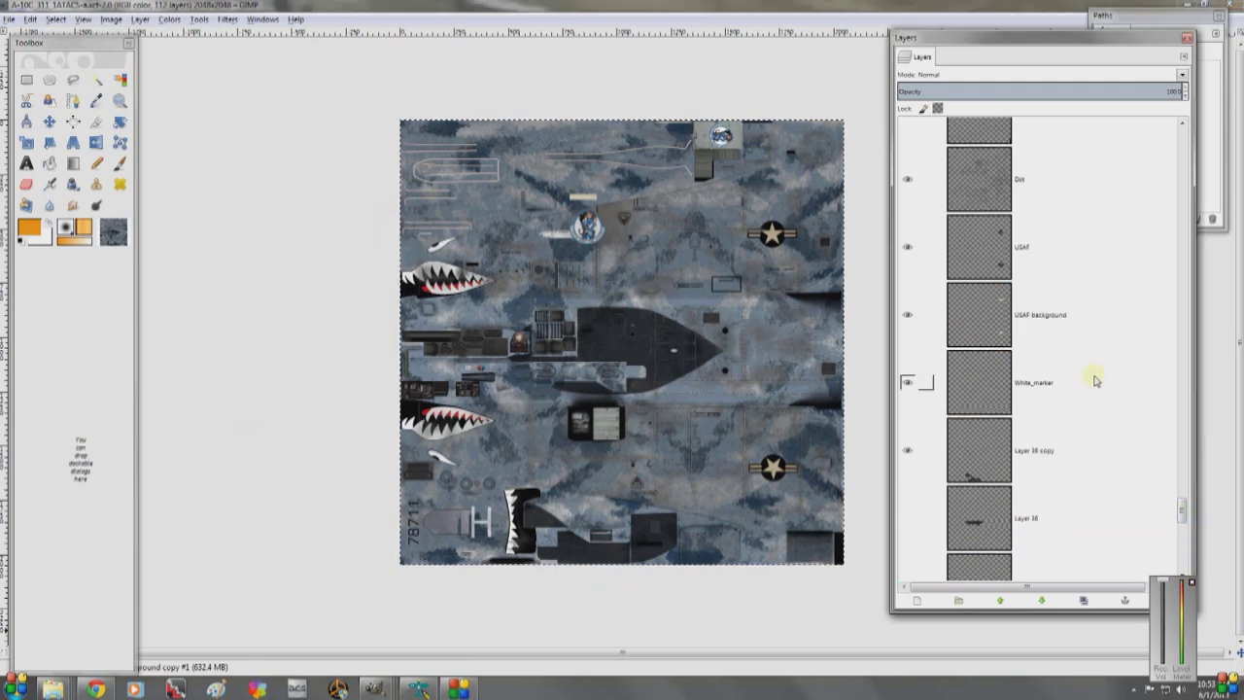
{"action": "left_click", "coordinate": [1028, 249]}
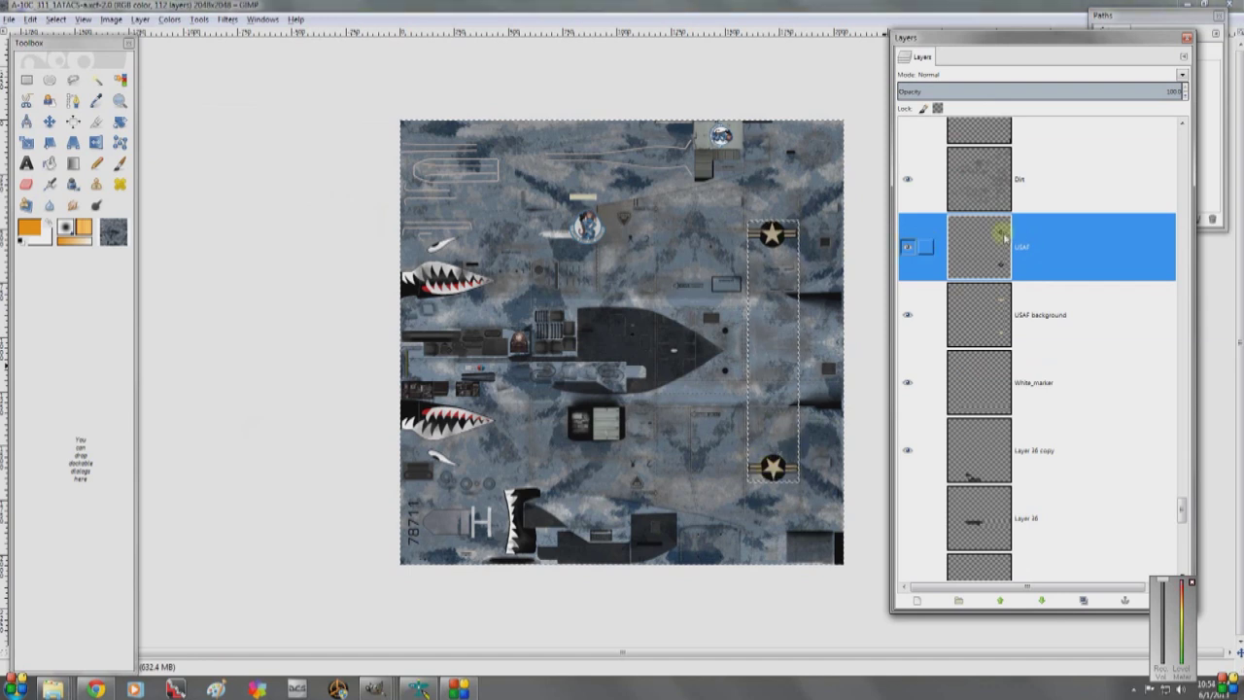
{"action": "left_click_drag", "start_coordinate": [1182, 513], "coordinate": [1167, 192]}
{"action": "left_click", "coordinate": [1036, 364]}
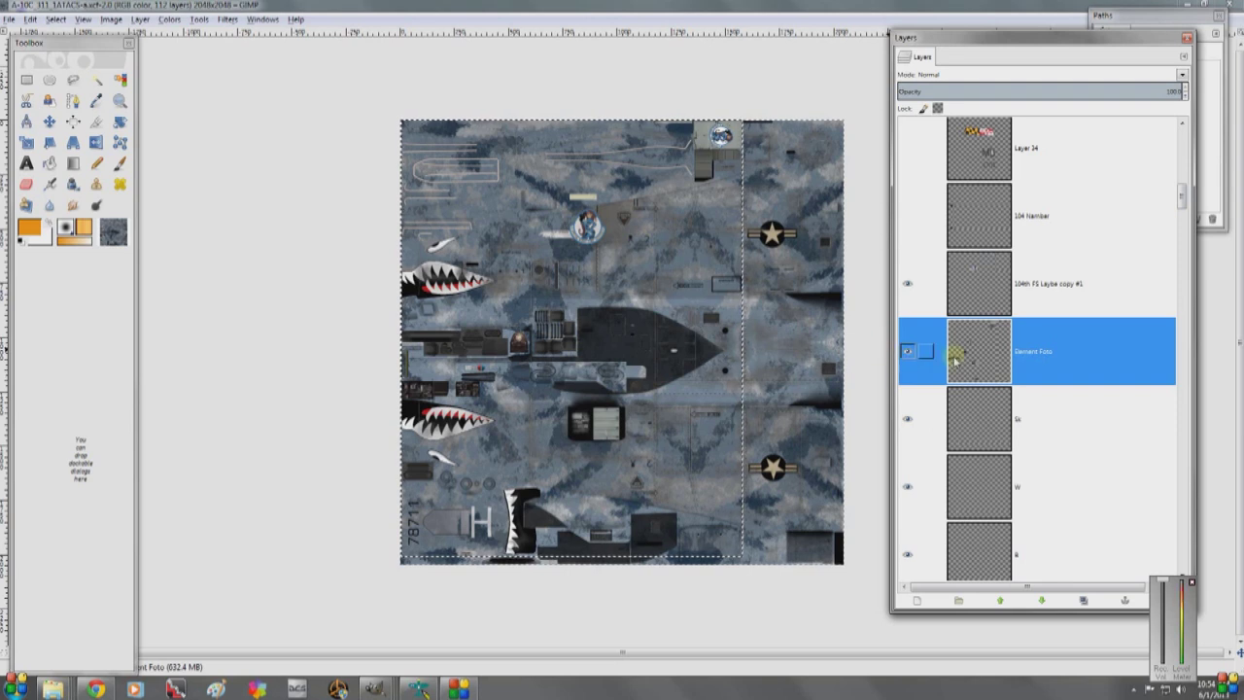
{"action": "left_click", "coordinate": [1033, 353]}
- Toggle visibility of the 104th FS Laybe copy #1 layer, then select the top layer 'Layer'
{"action": "left_click", "coordinate": [1032, 288]}
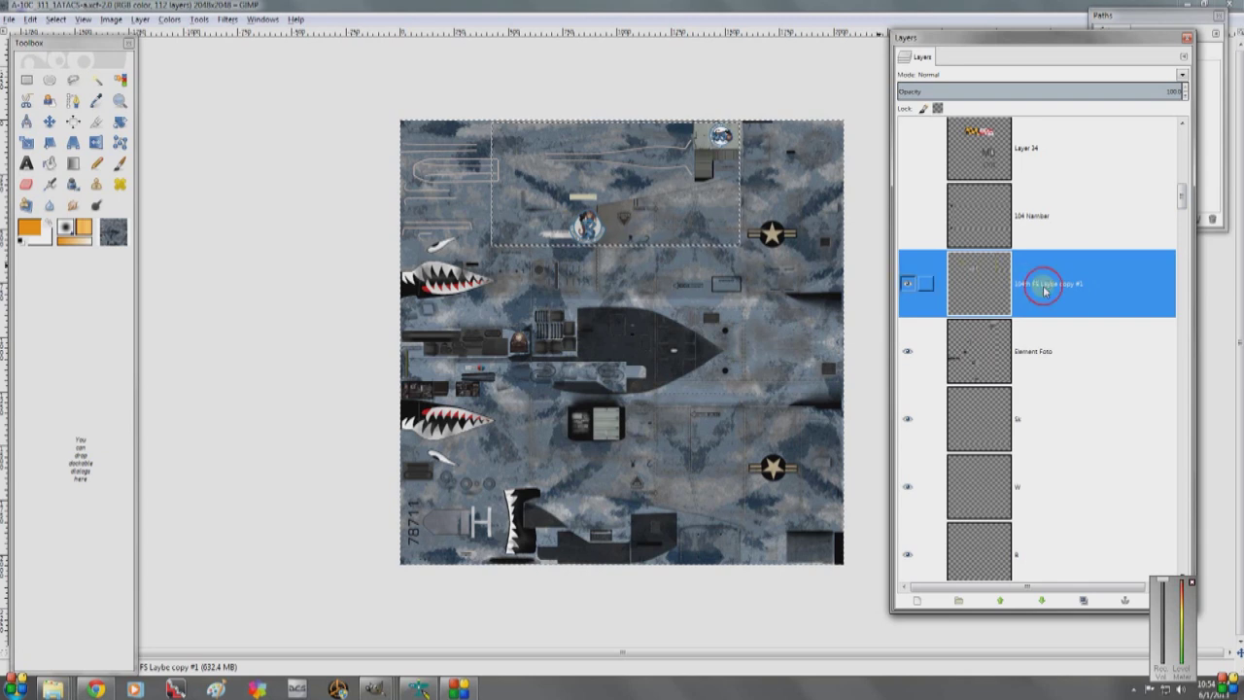
{"action": "left_click", "coordinate": [907, 283]}
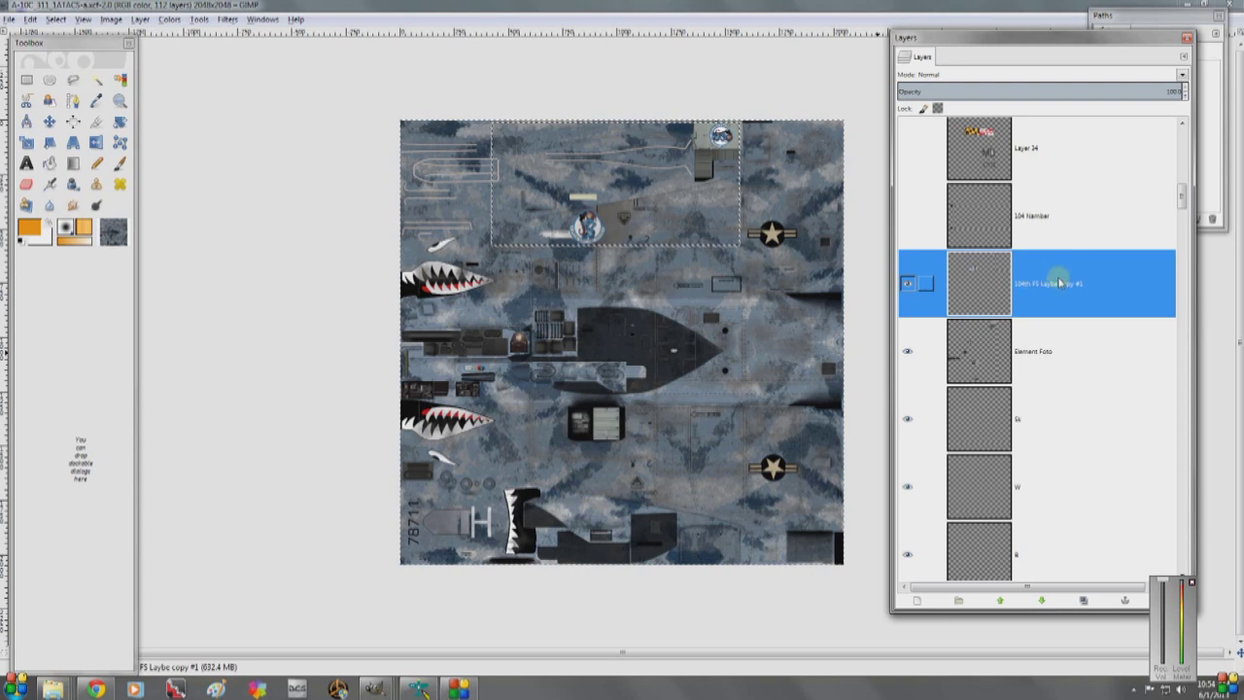
{"action": "scroll", "coordinate": [1036, 283], "scroll_direction": "up", "scroll_amount": 10}
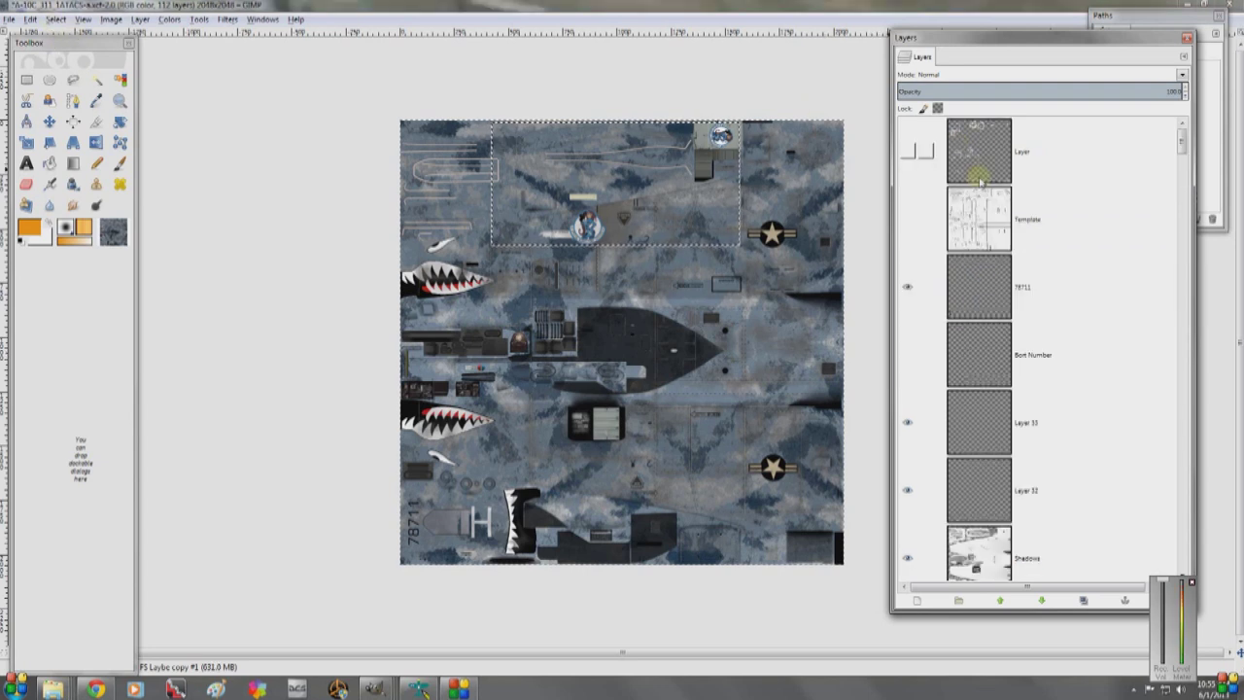
{"action": "left_click", "coordinate": [1019, 147]}
{"action": "left_click", "coordinate": [9, 19]}
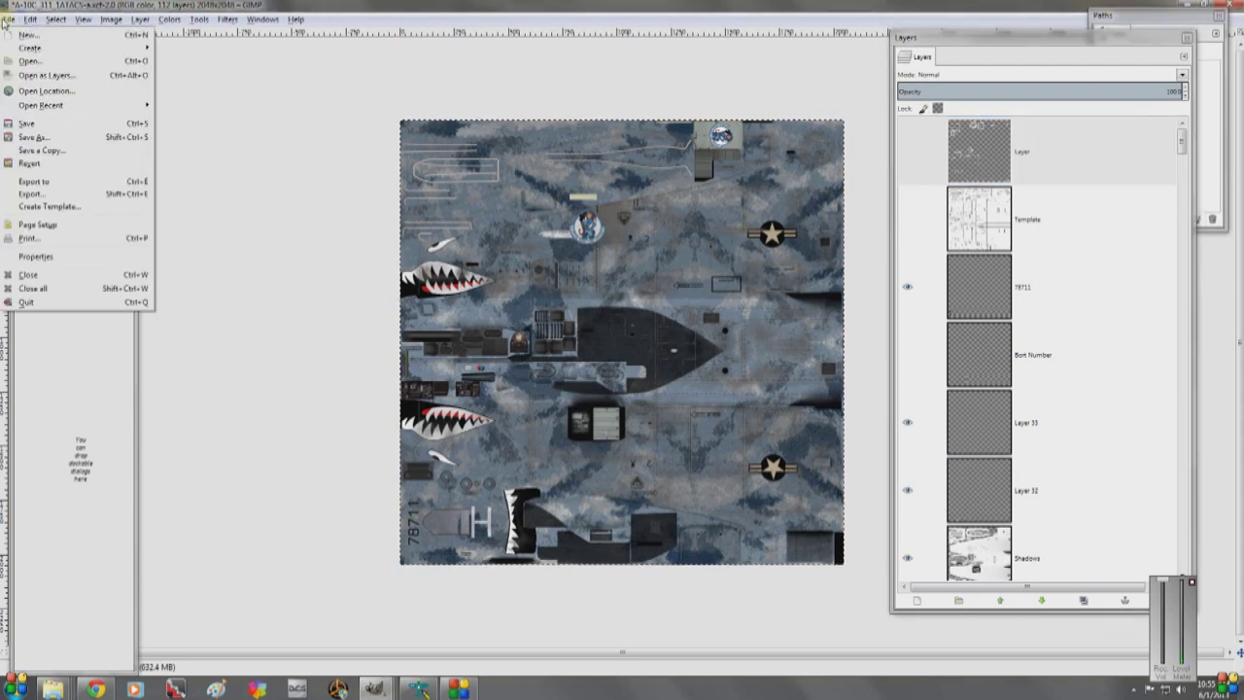
- Export the image as Windows BMP A-10C_311_1ATACS-a.bmp in the Test Skins folder
{"action": "left_click", "coordinate": [31, 193]}
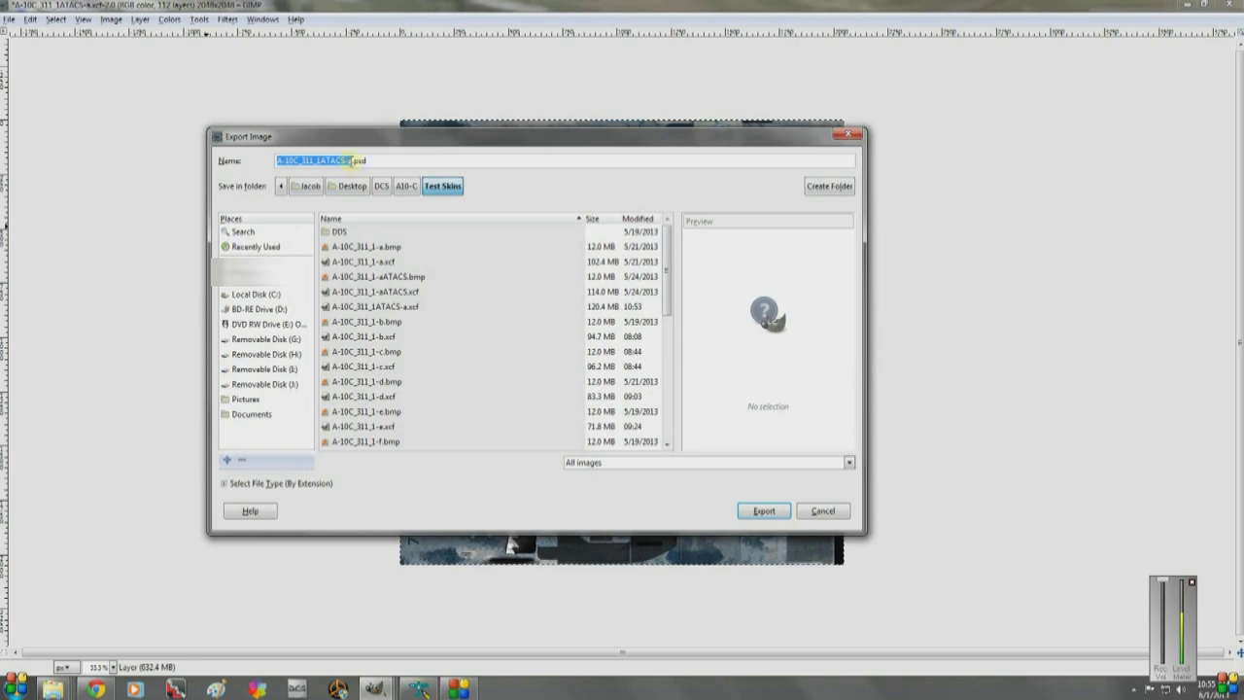
{"action": "left_click", "coordinate": [224, 483]}
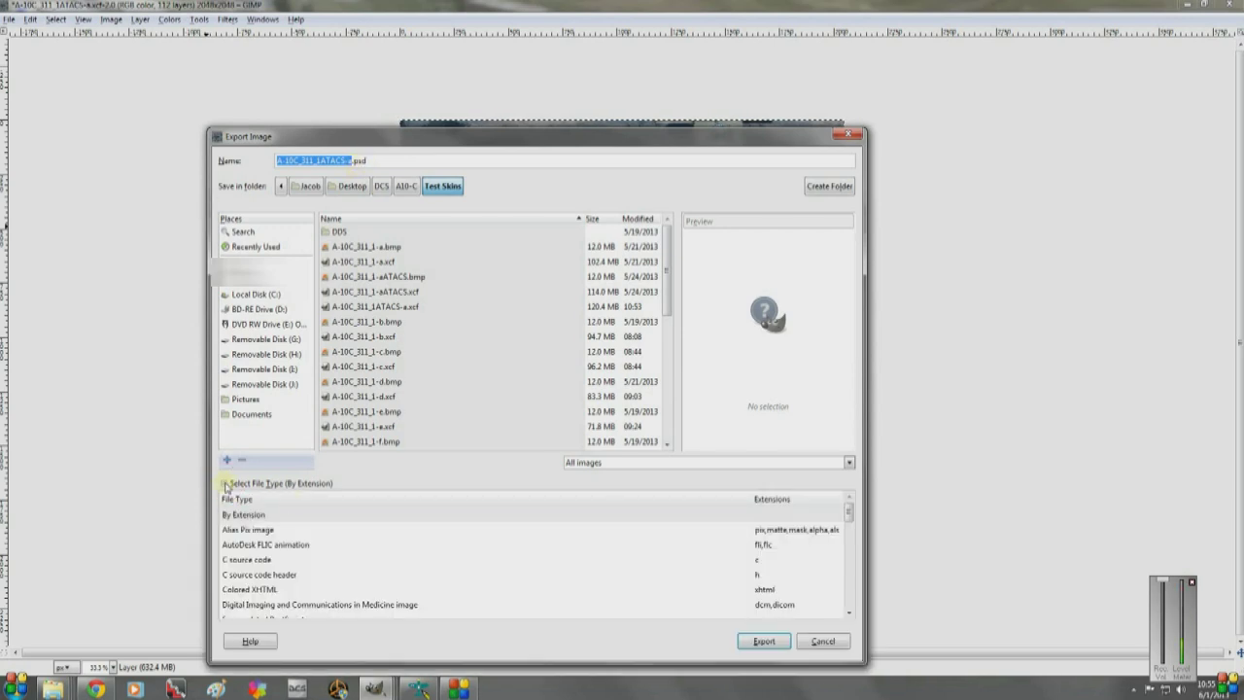
{"action": "left_click_drag", "start_coordinate": [849, 511], "coordinate": [850, 610]}
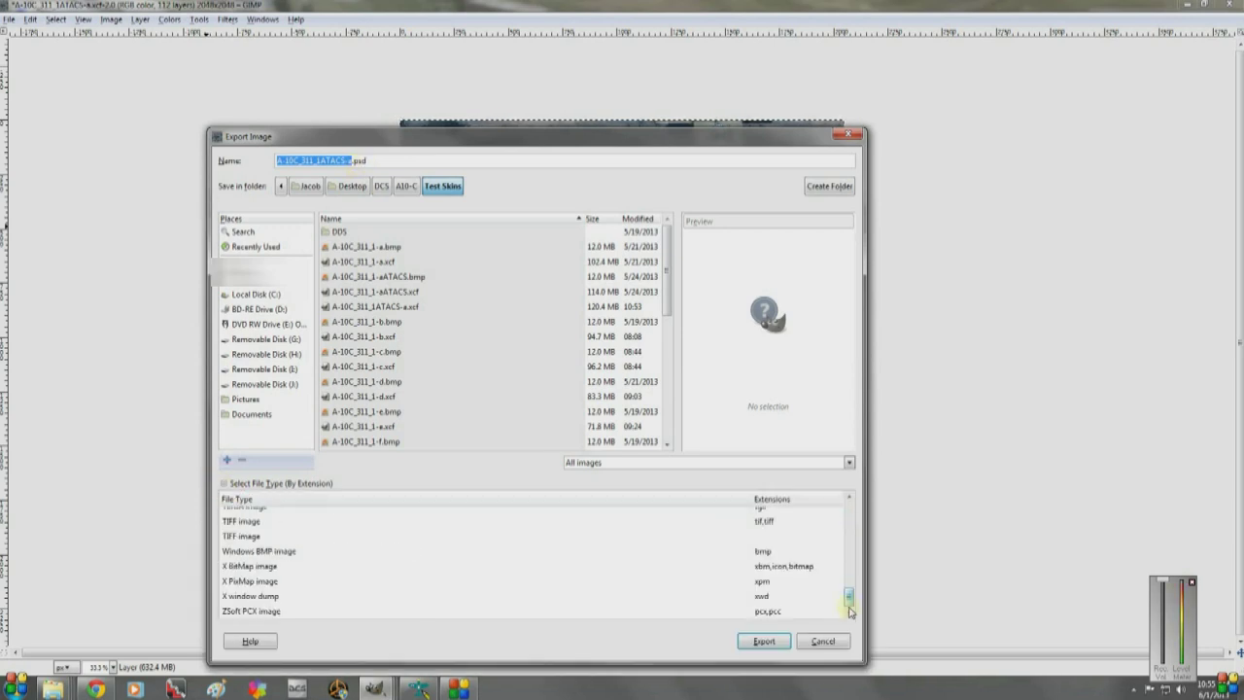
{"action": "left_click", "coordinate": [766, 552]}
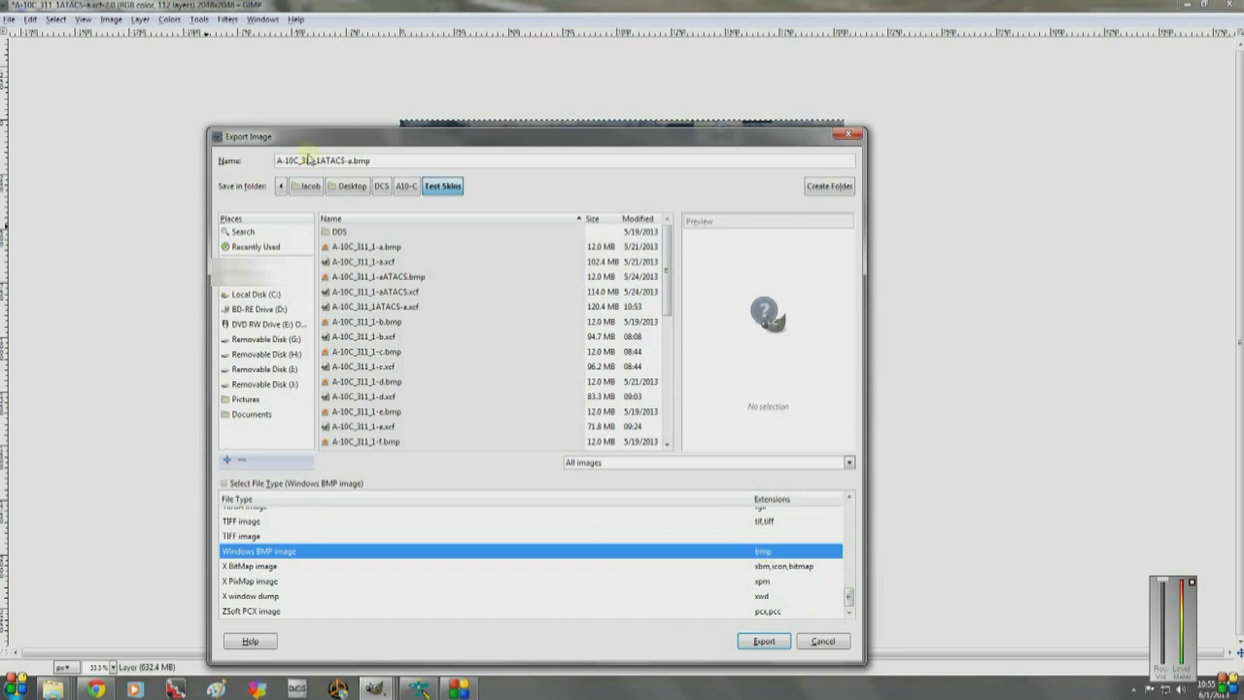
{"action": "left_click", "coordinate": [764, 641]}
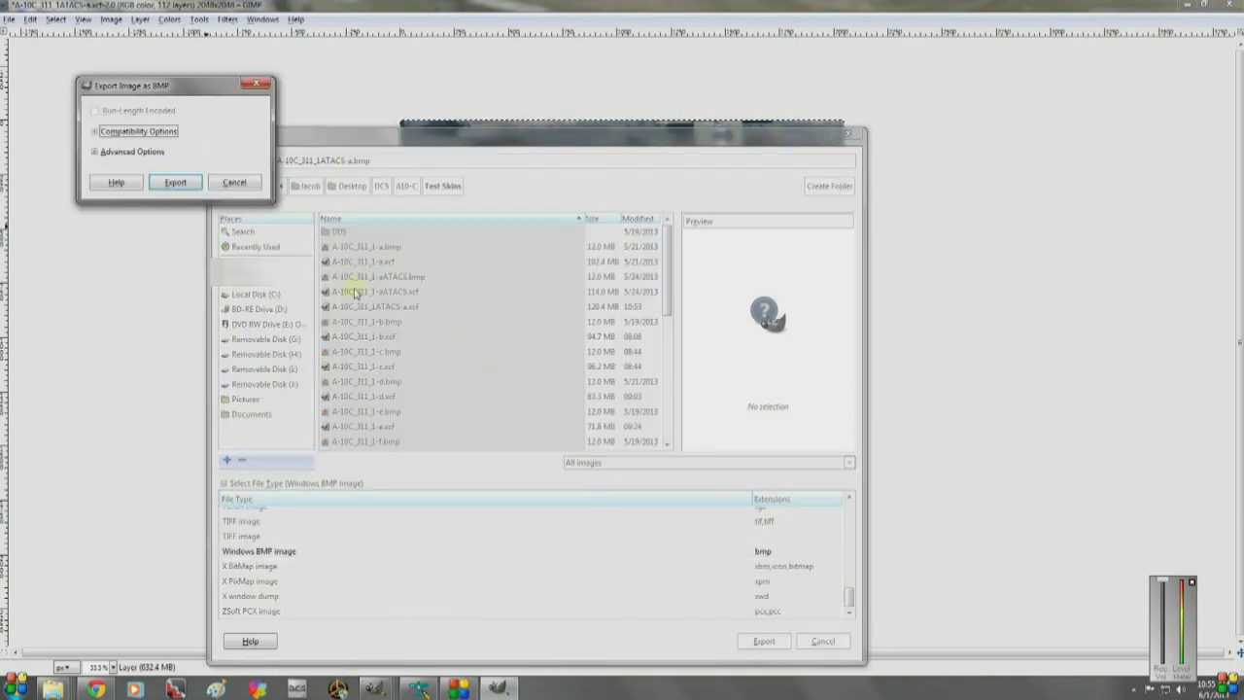
- Set the BMP advanced options to 24-bit R8 G8 B8 and finish the export
{"action": "left_click", "coordinate": [95, 151]}
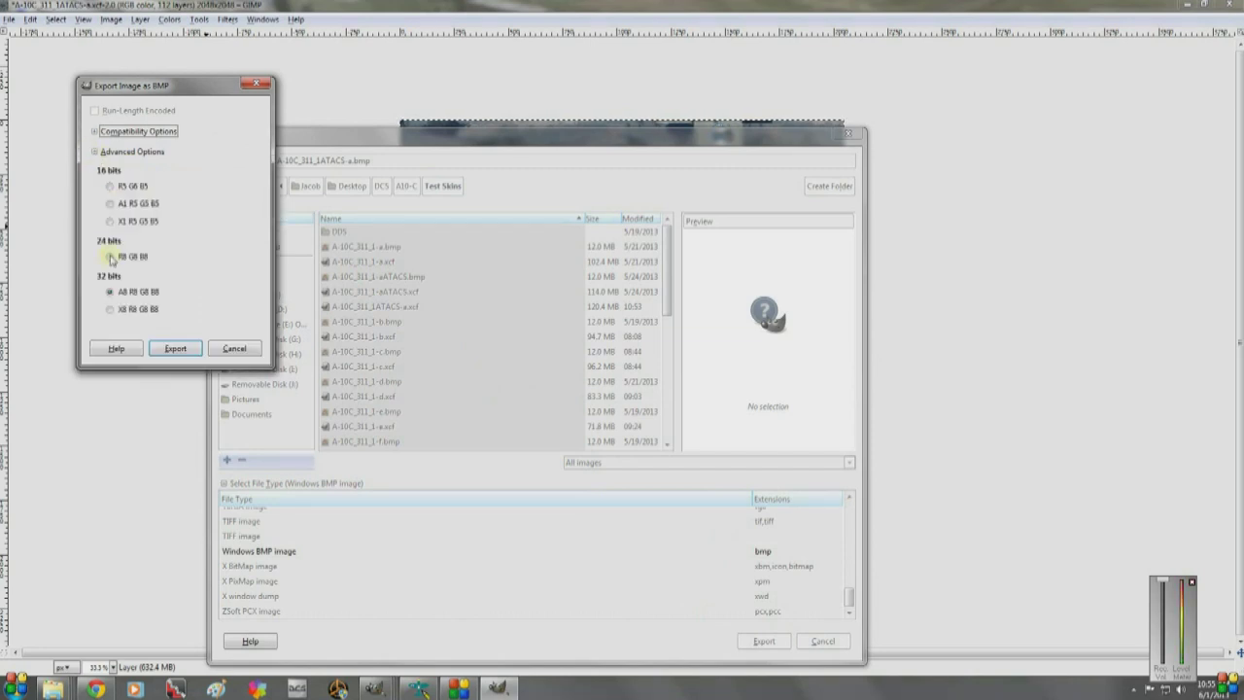
{"action": "left_click", "coordinate": [110, 255]}
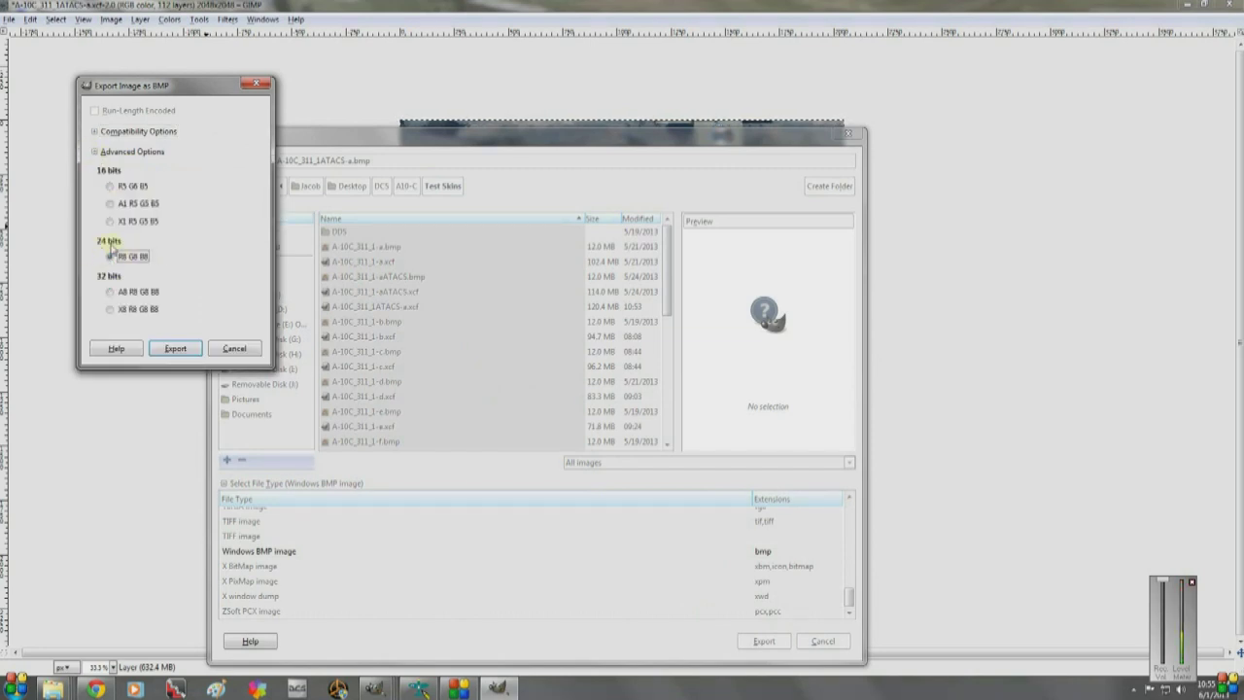
{"action": "left_click", "coordinate": [179, 350]}
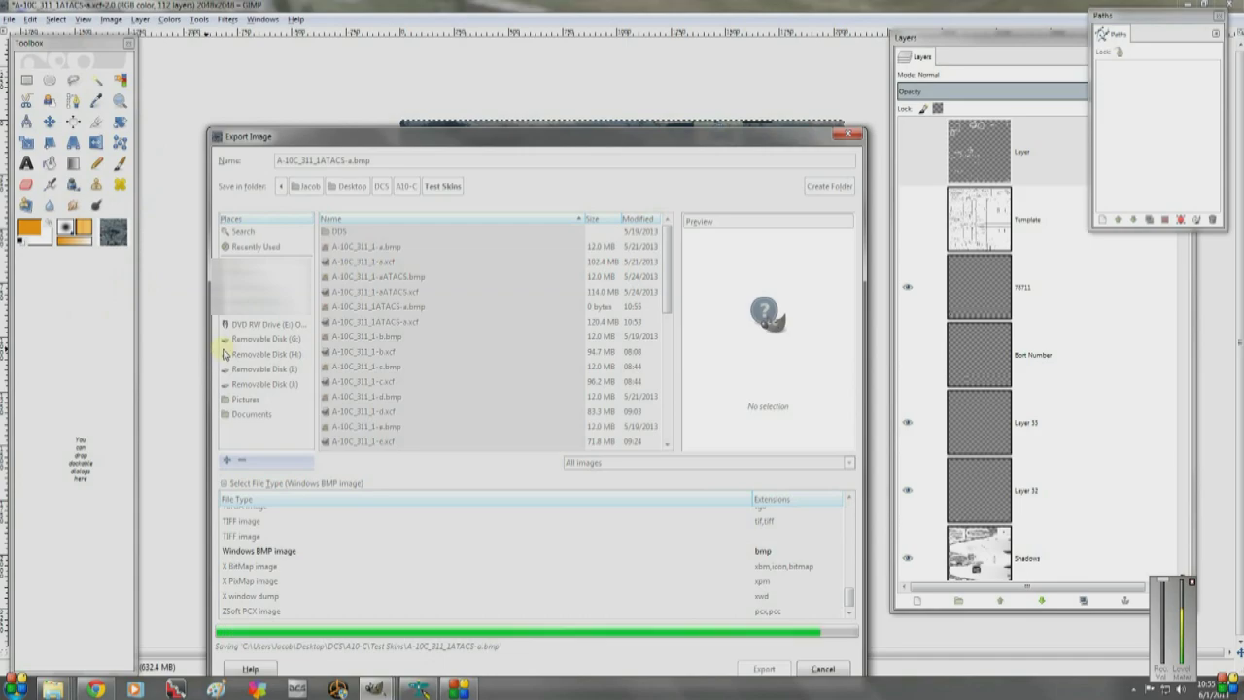